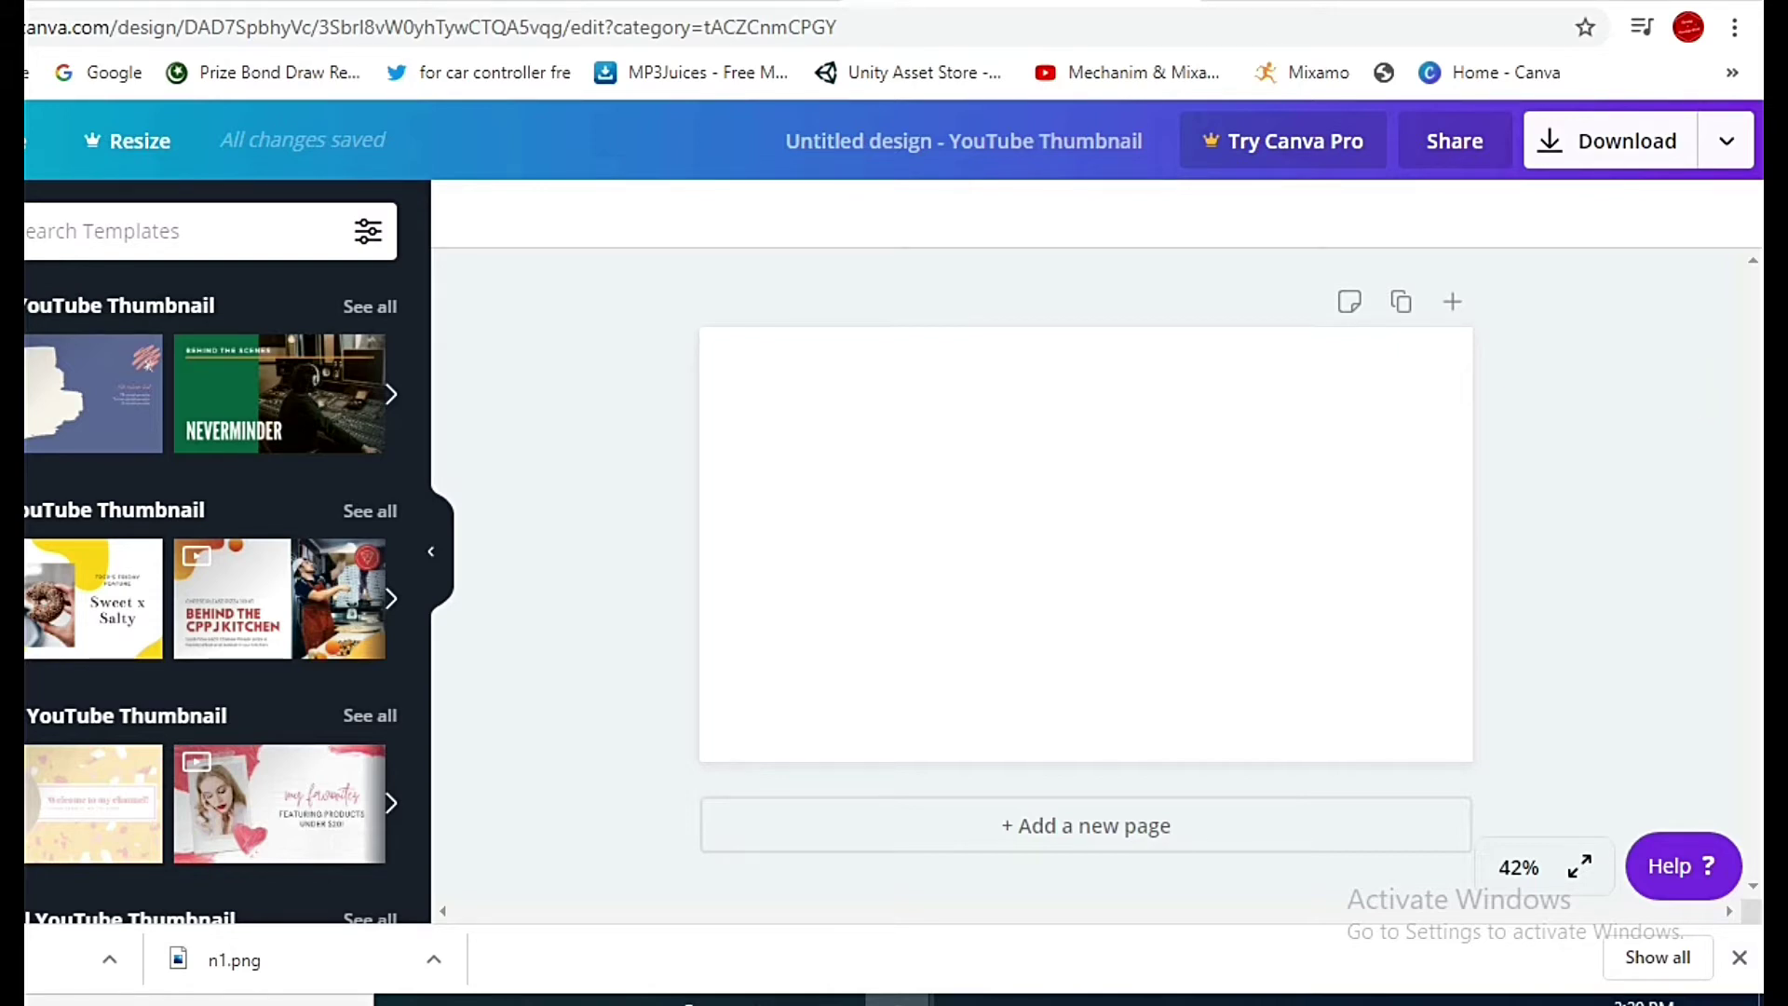
Step: Apply the dark starry night background and add a default 'Add a heading' text box
click(13, 550)
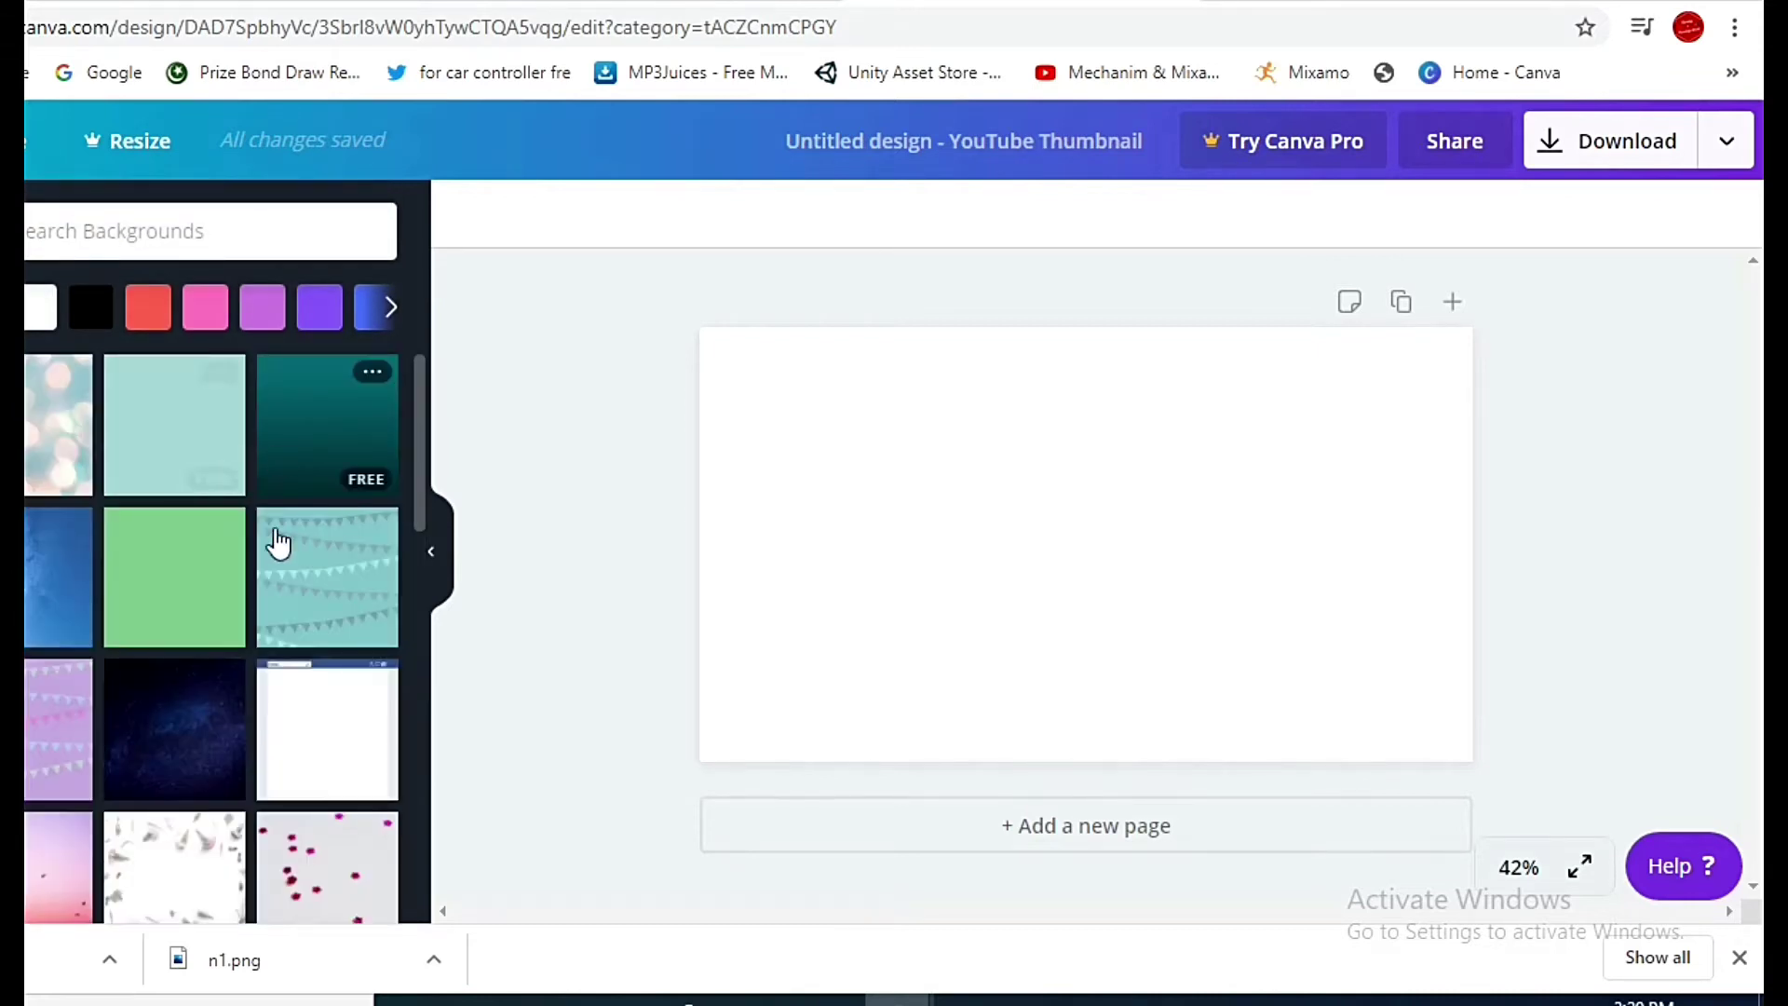
click(126, 708)
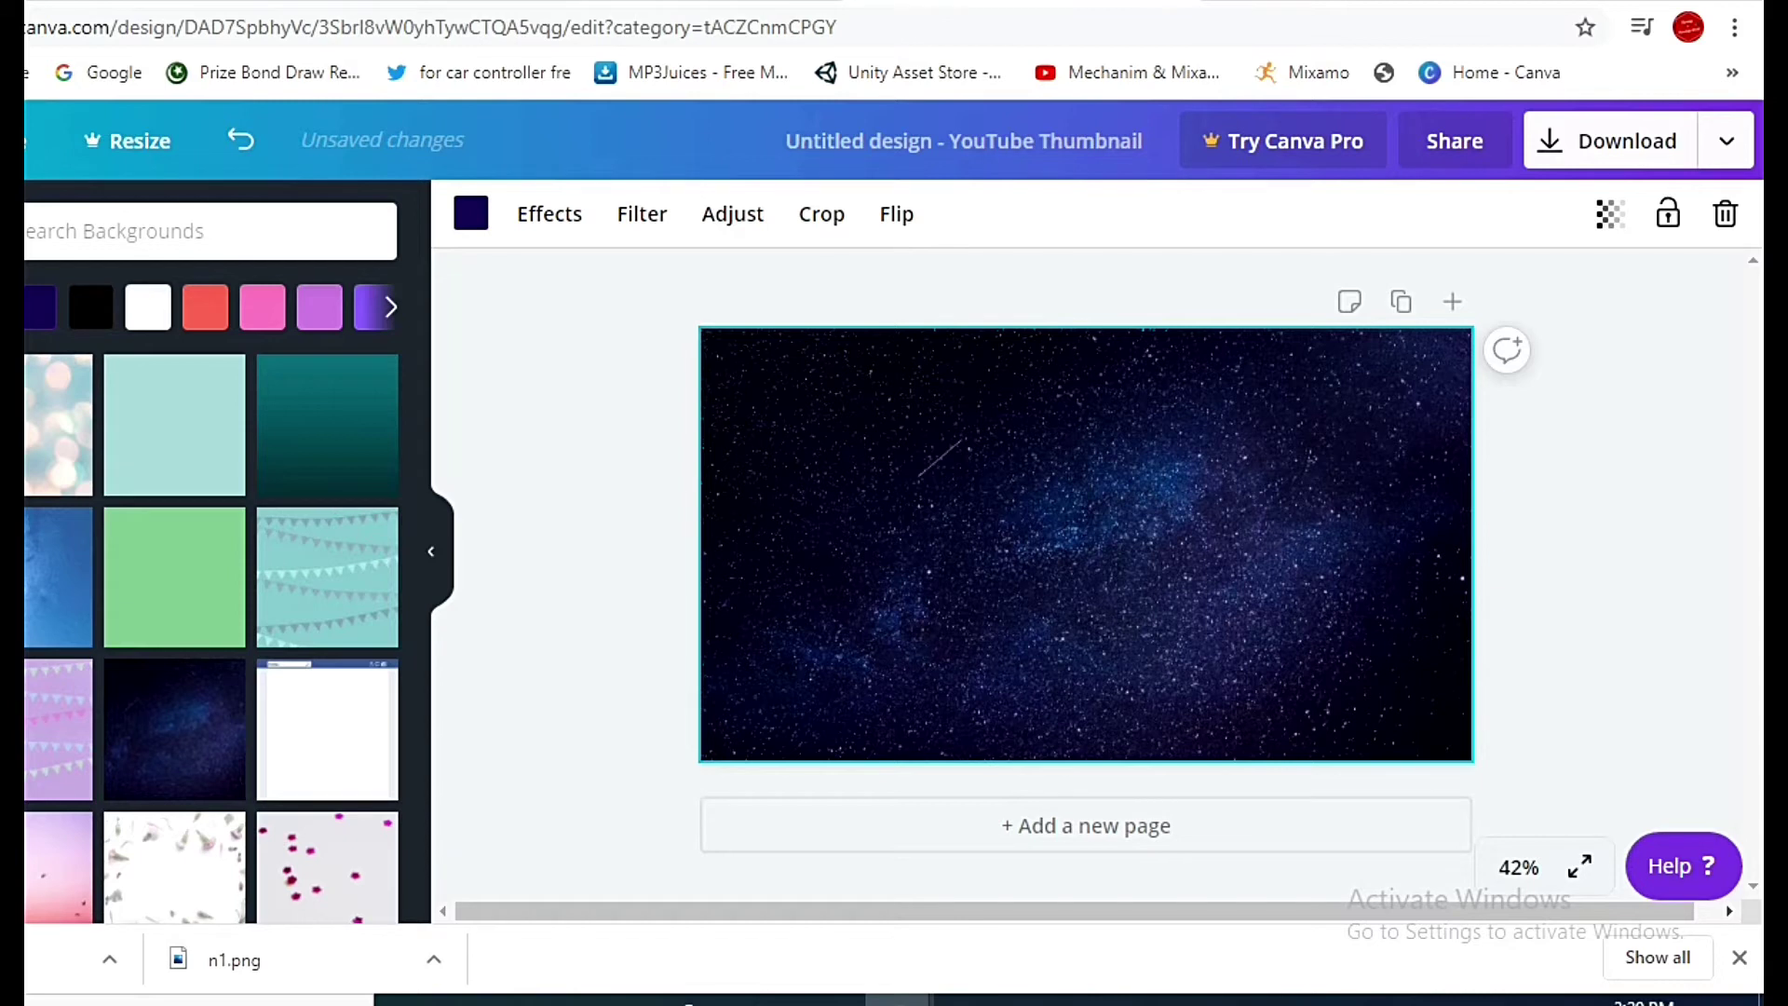
click(13, 401)
click(140, 389)
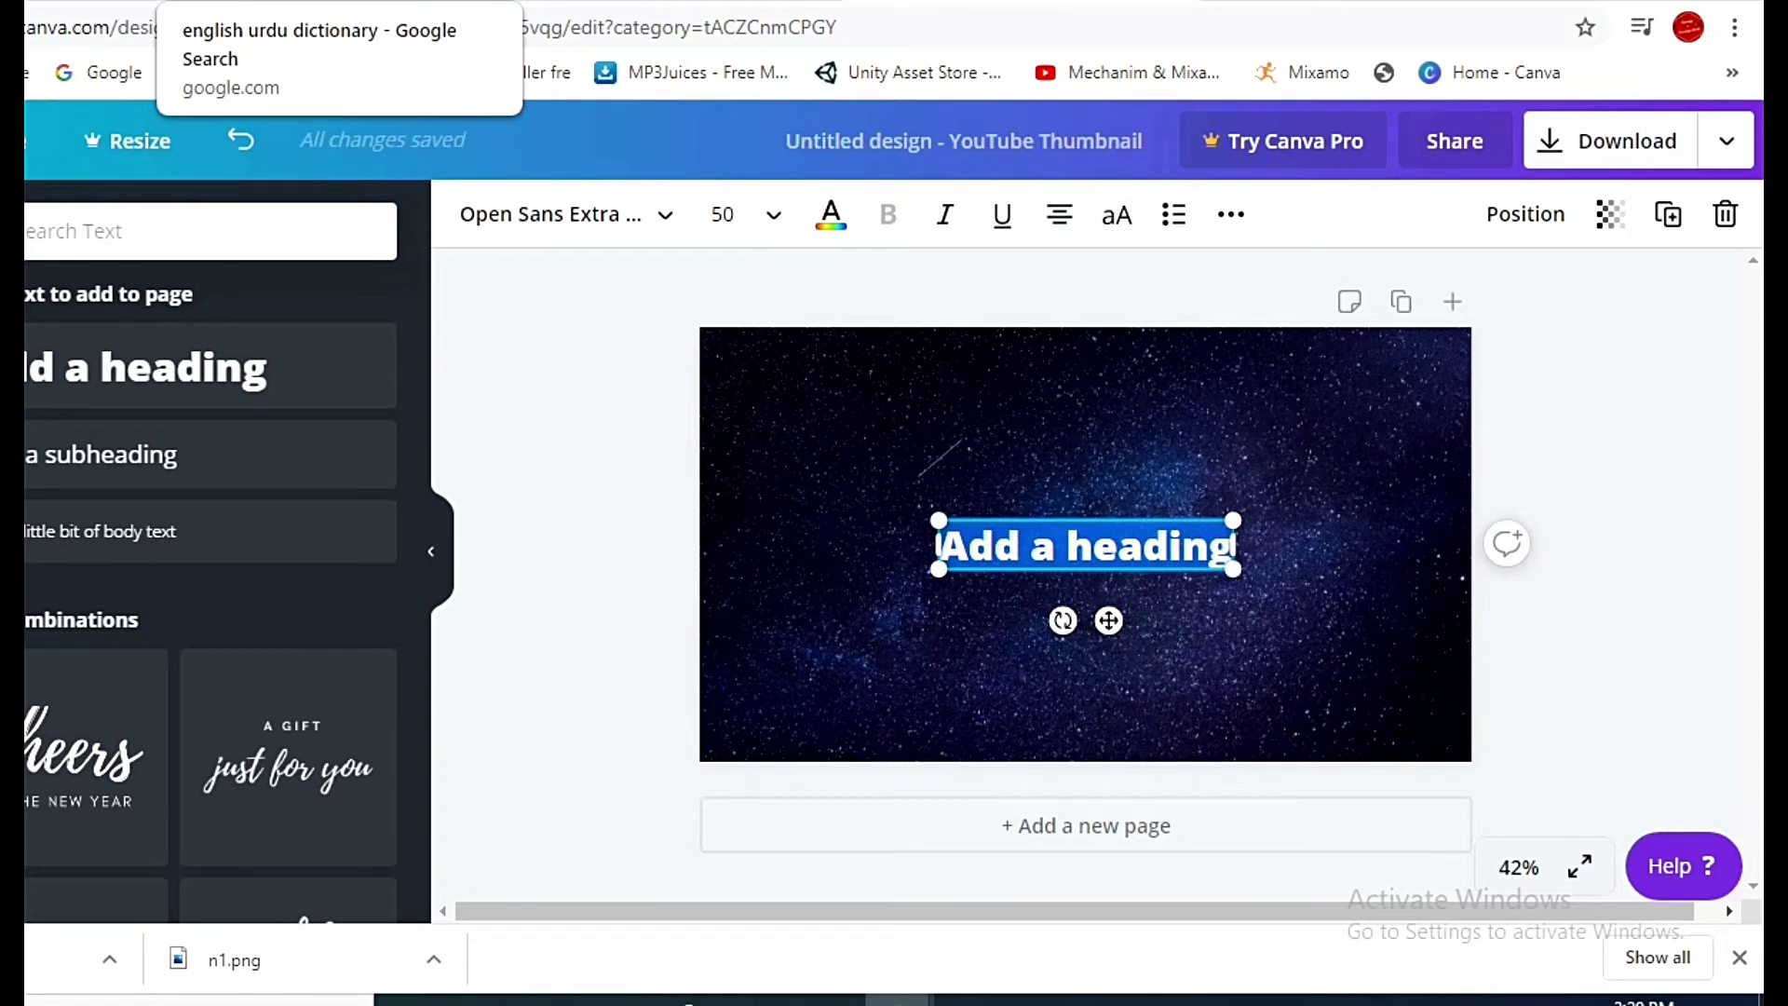
Step: Replace the Google query with an 'english urdu dictionary' search
click(261, 4)
drag(302, 161, 73, 161)
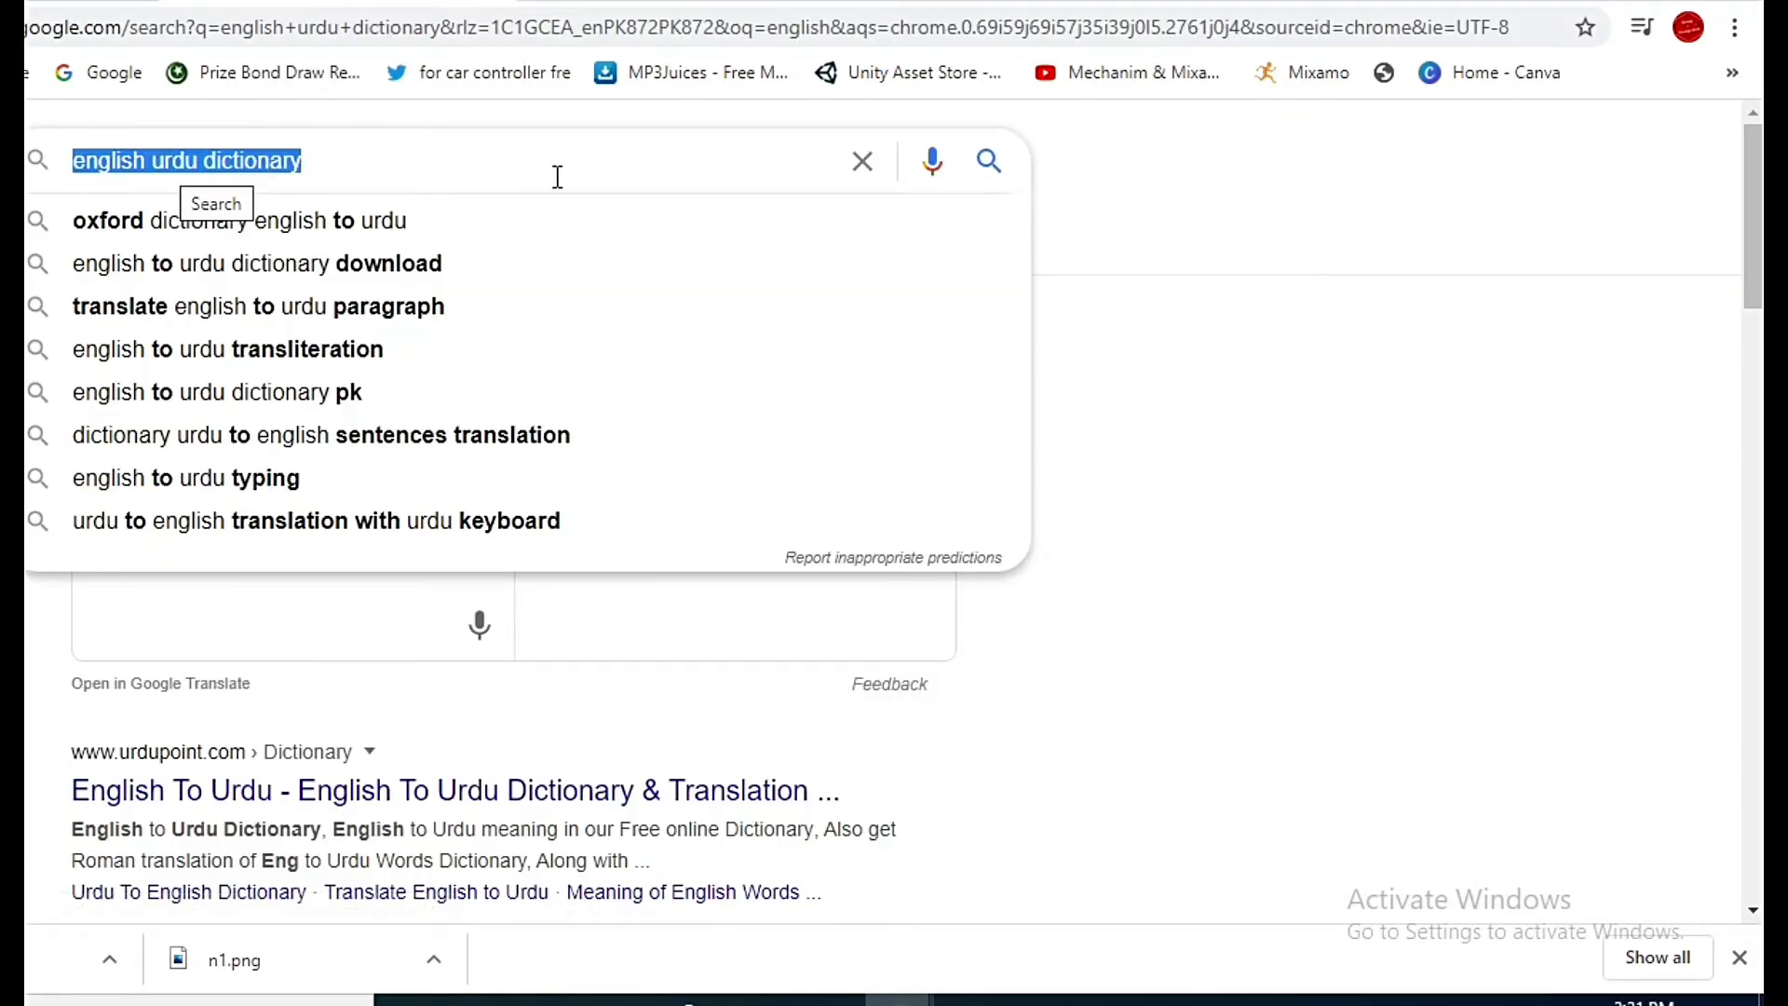
key(BackSpace)
text(eb)
key(BackSpace)
text(nglish ur)
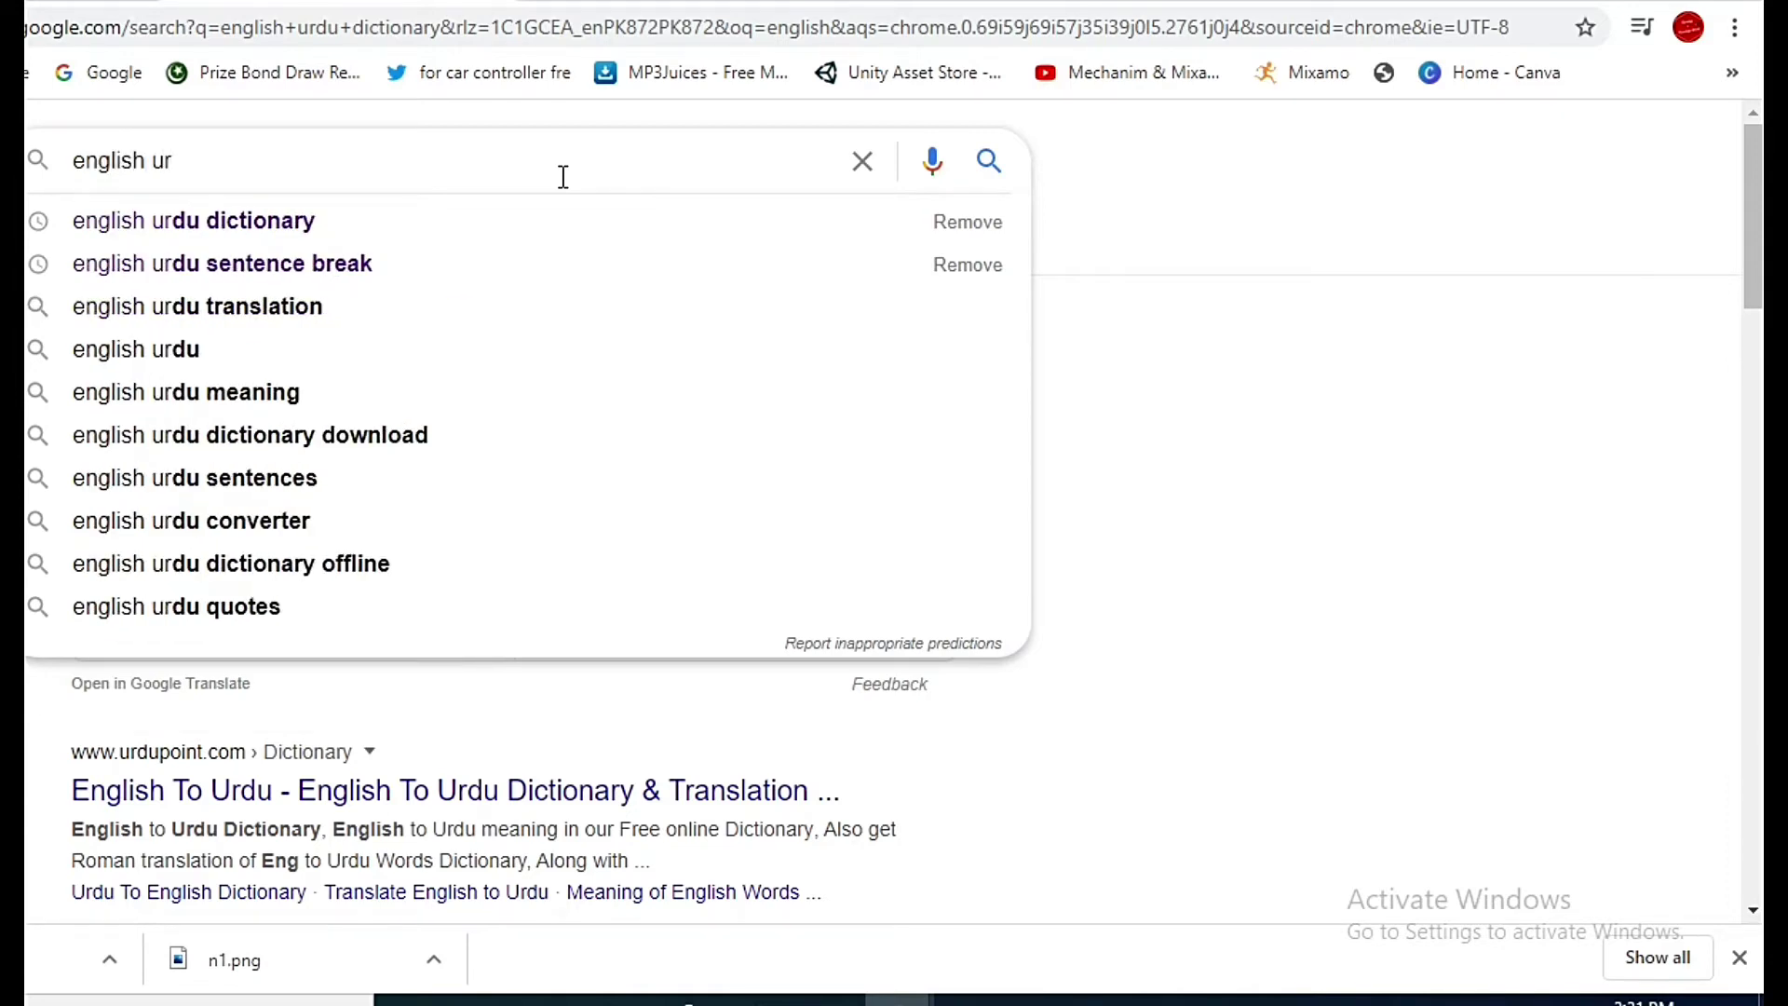
key(Down)
key(Return)
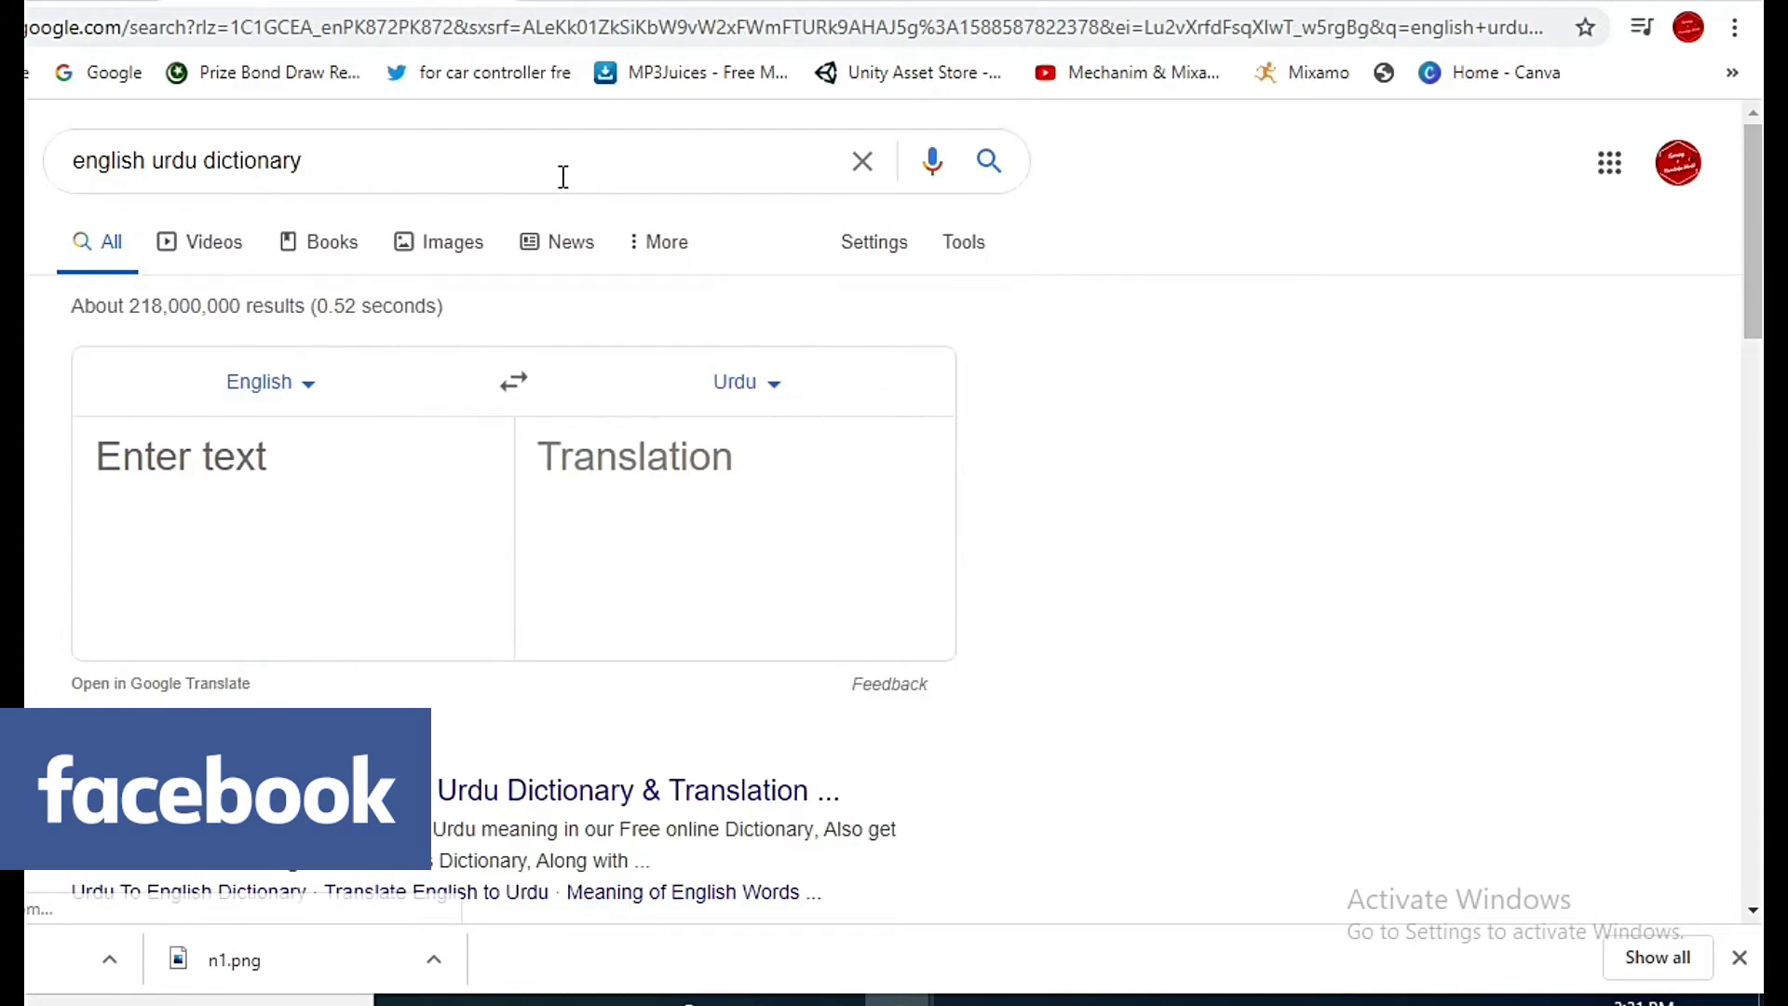
Step: Set the translator's source language to Urdu and enter 'khushkhabri'
click(308, 385)
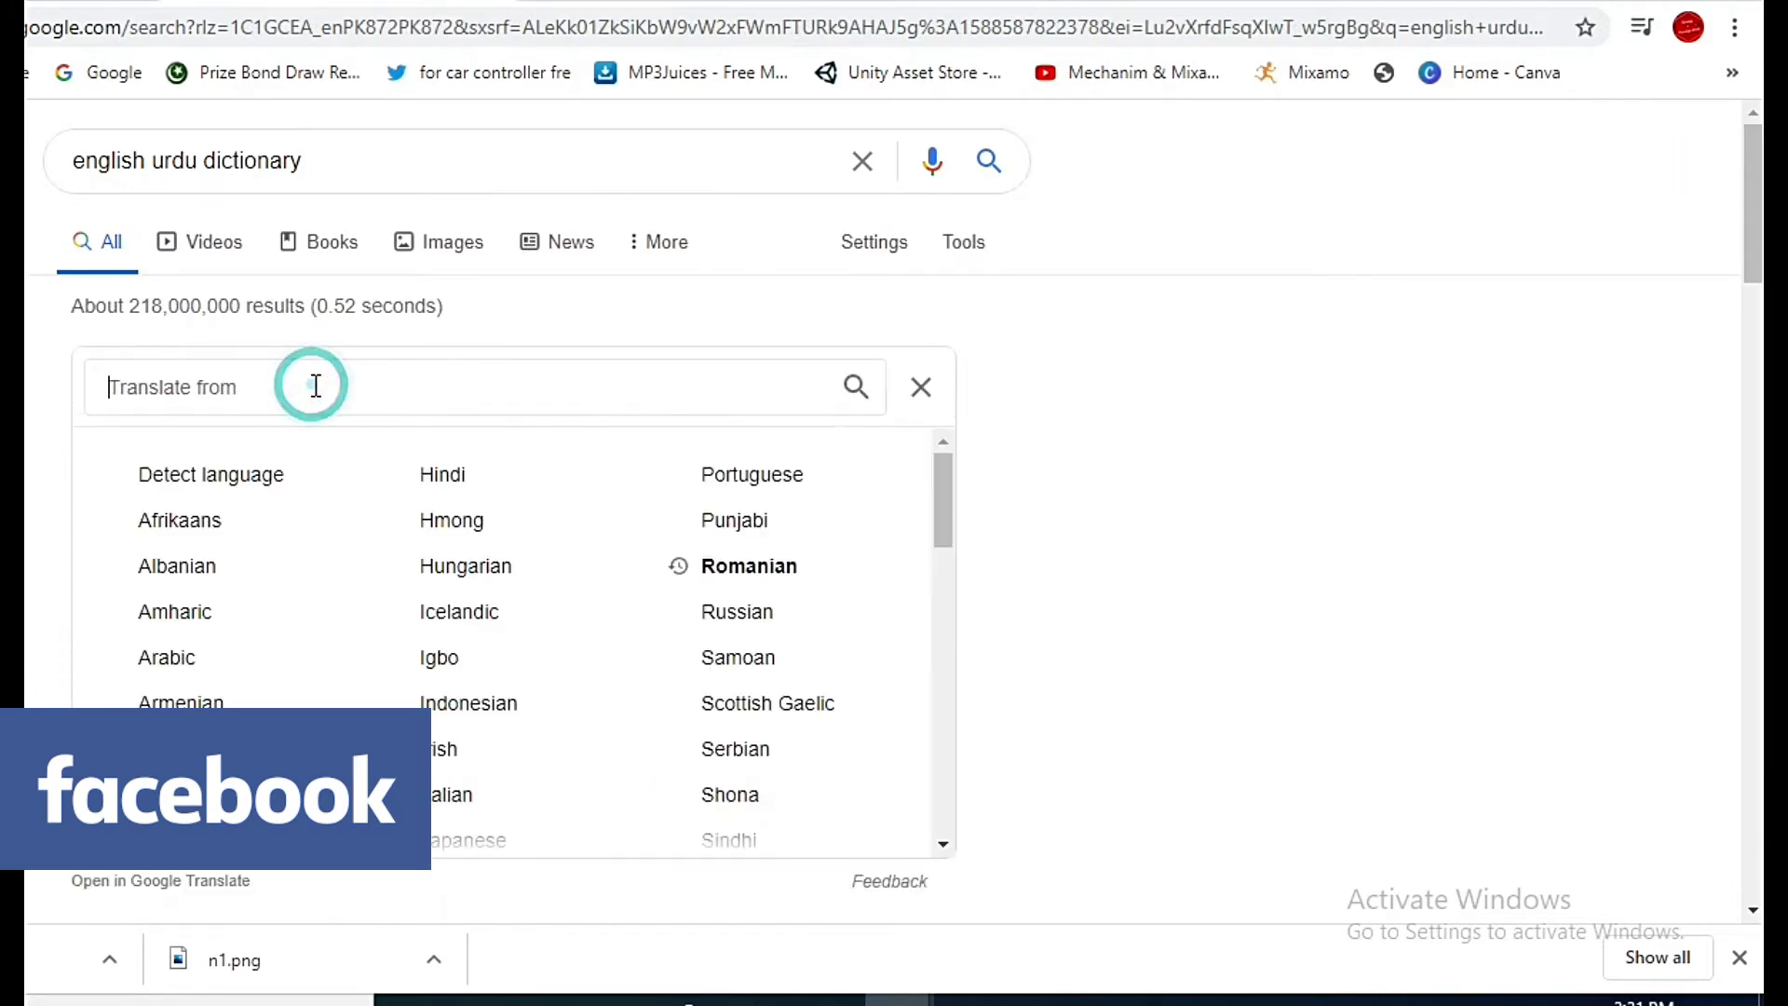
text(ur)
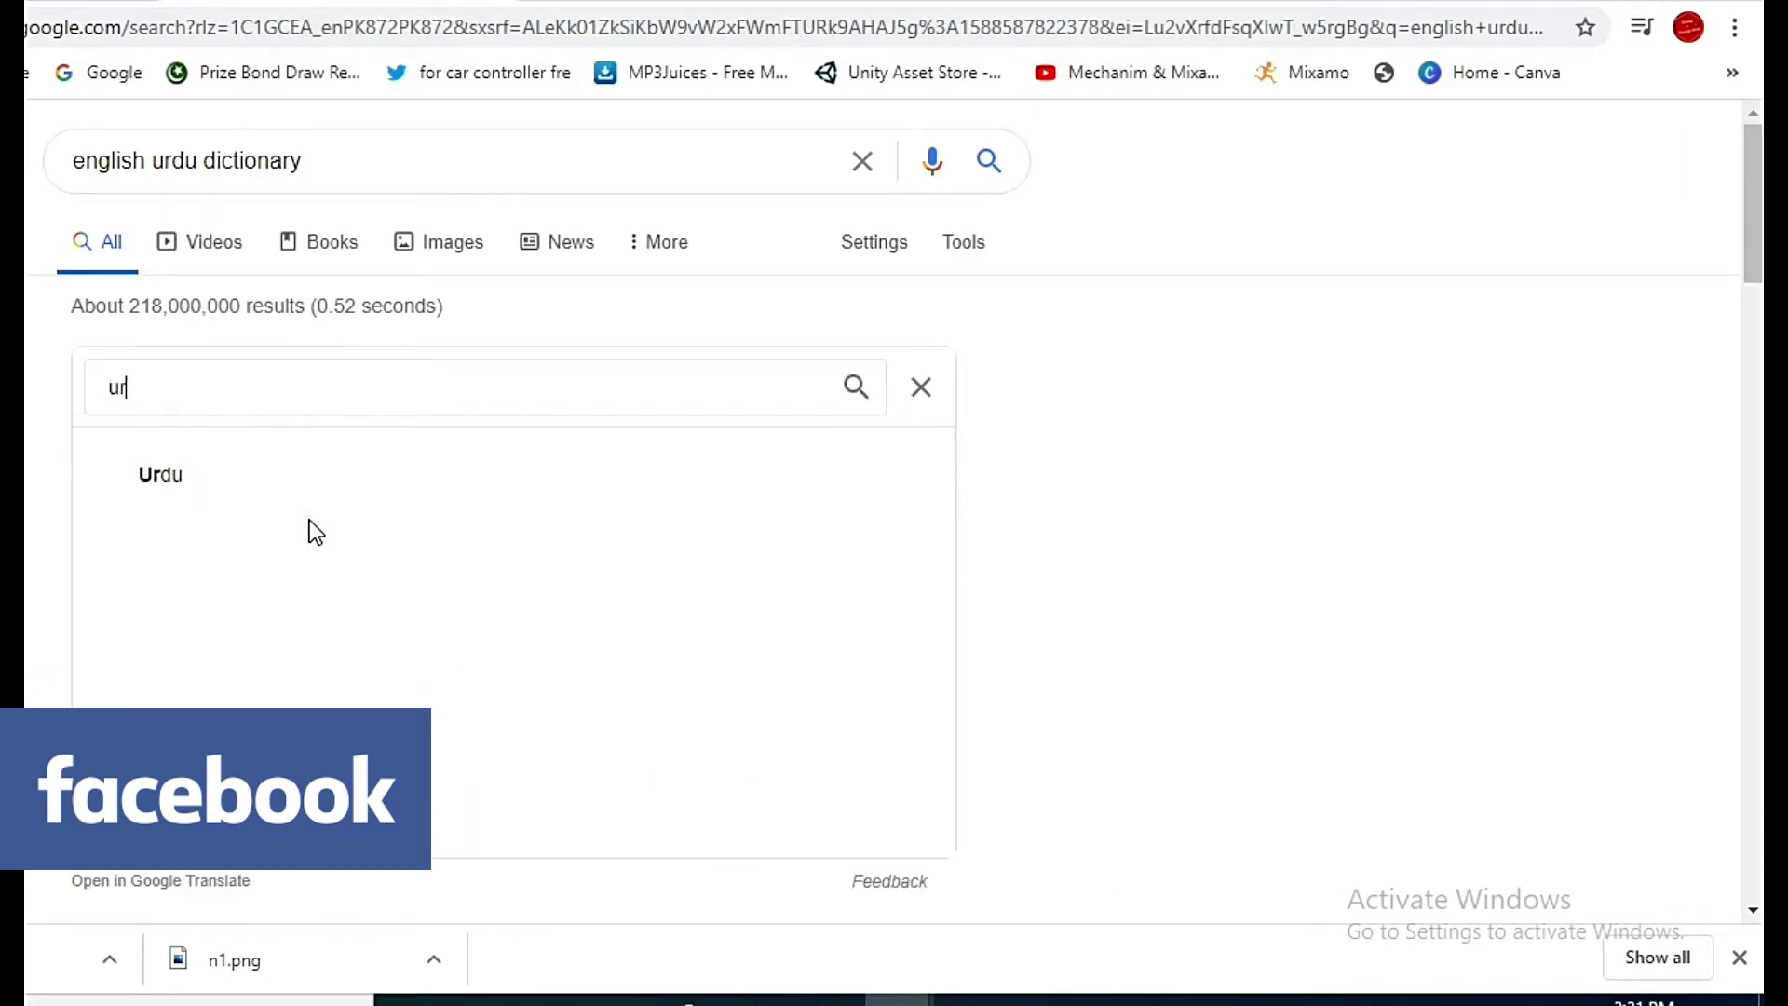
click(210, 498)
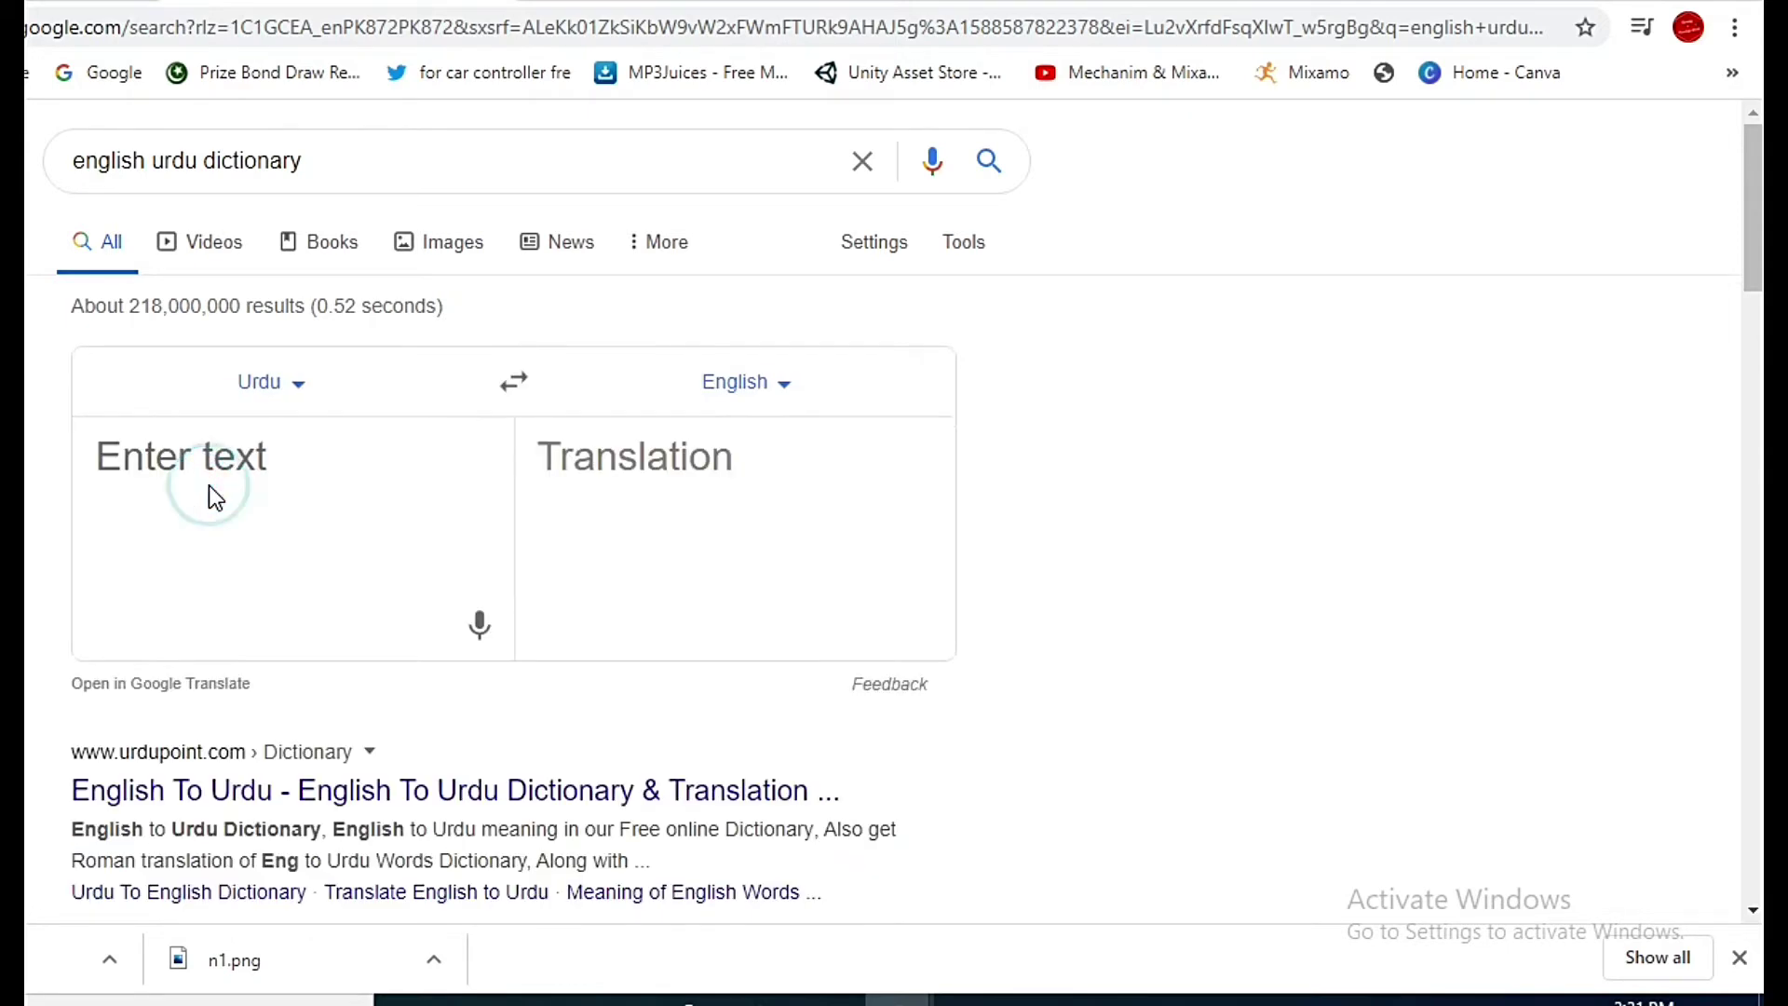
click(235, 468)
text(khus)
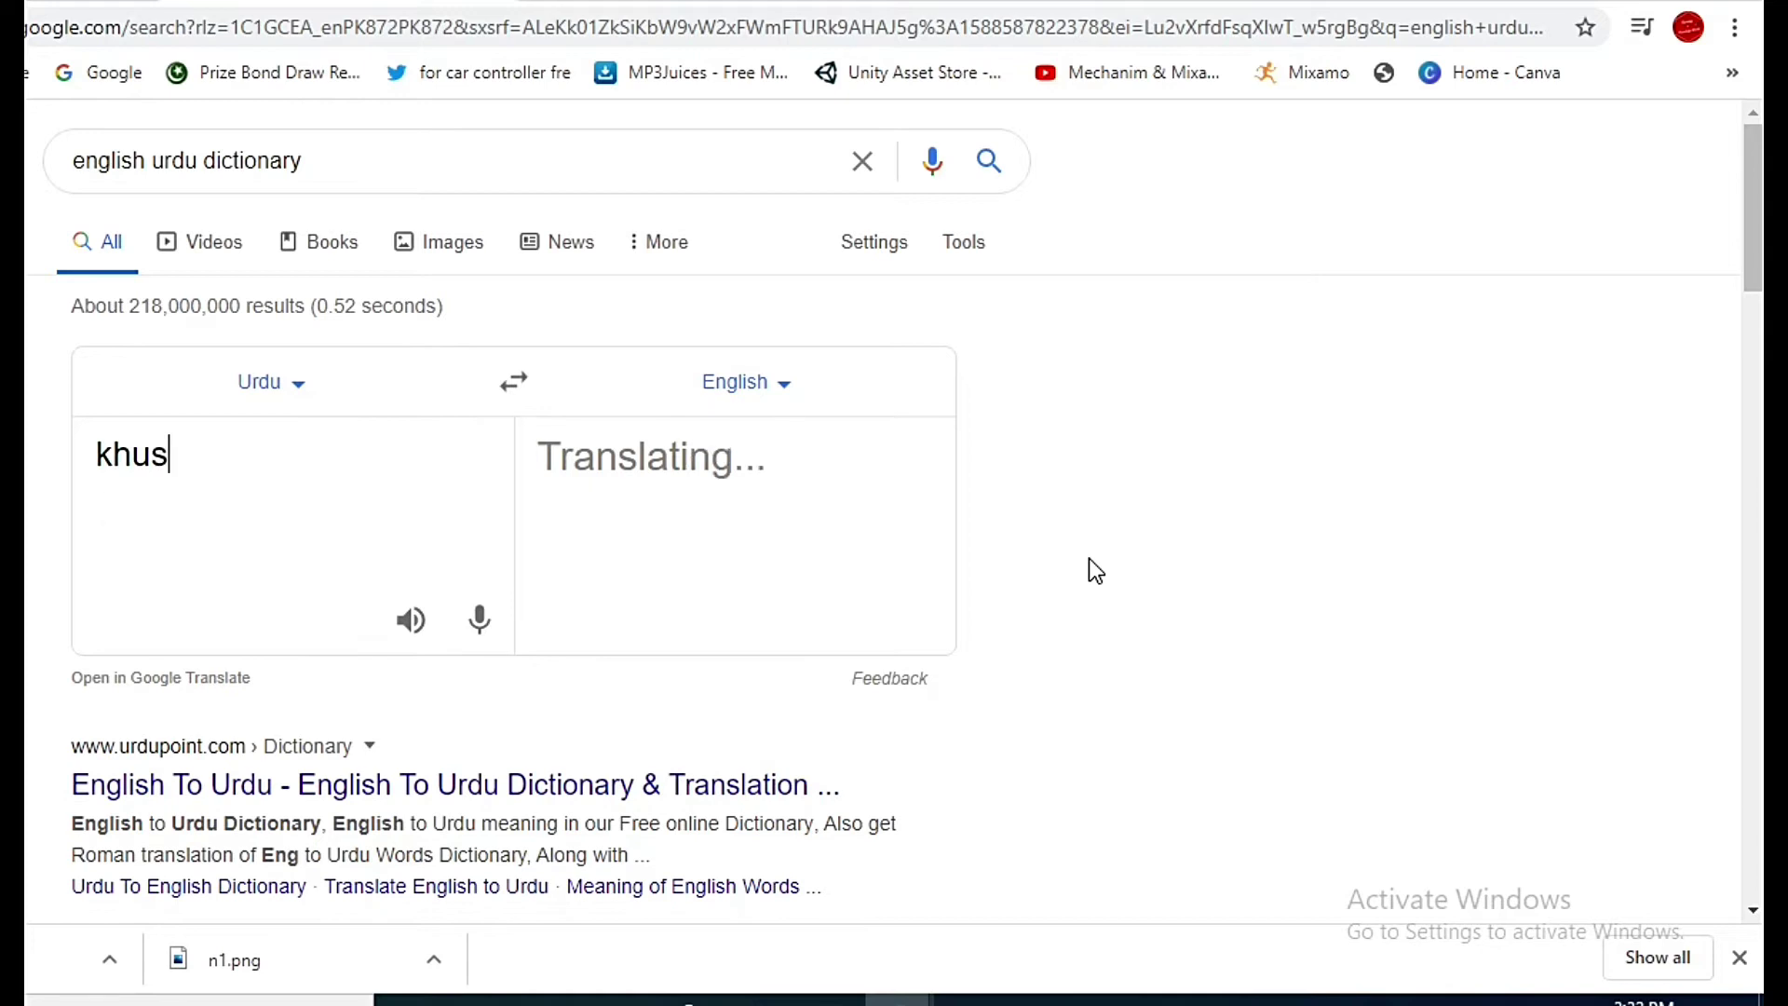
text(h)
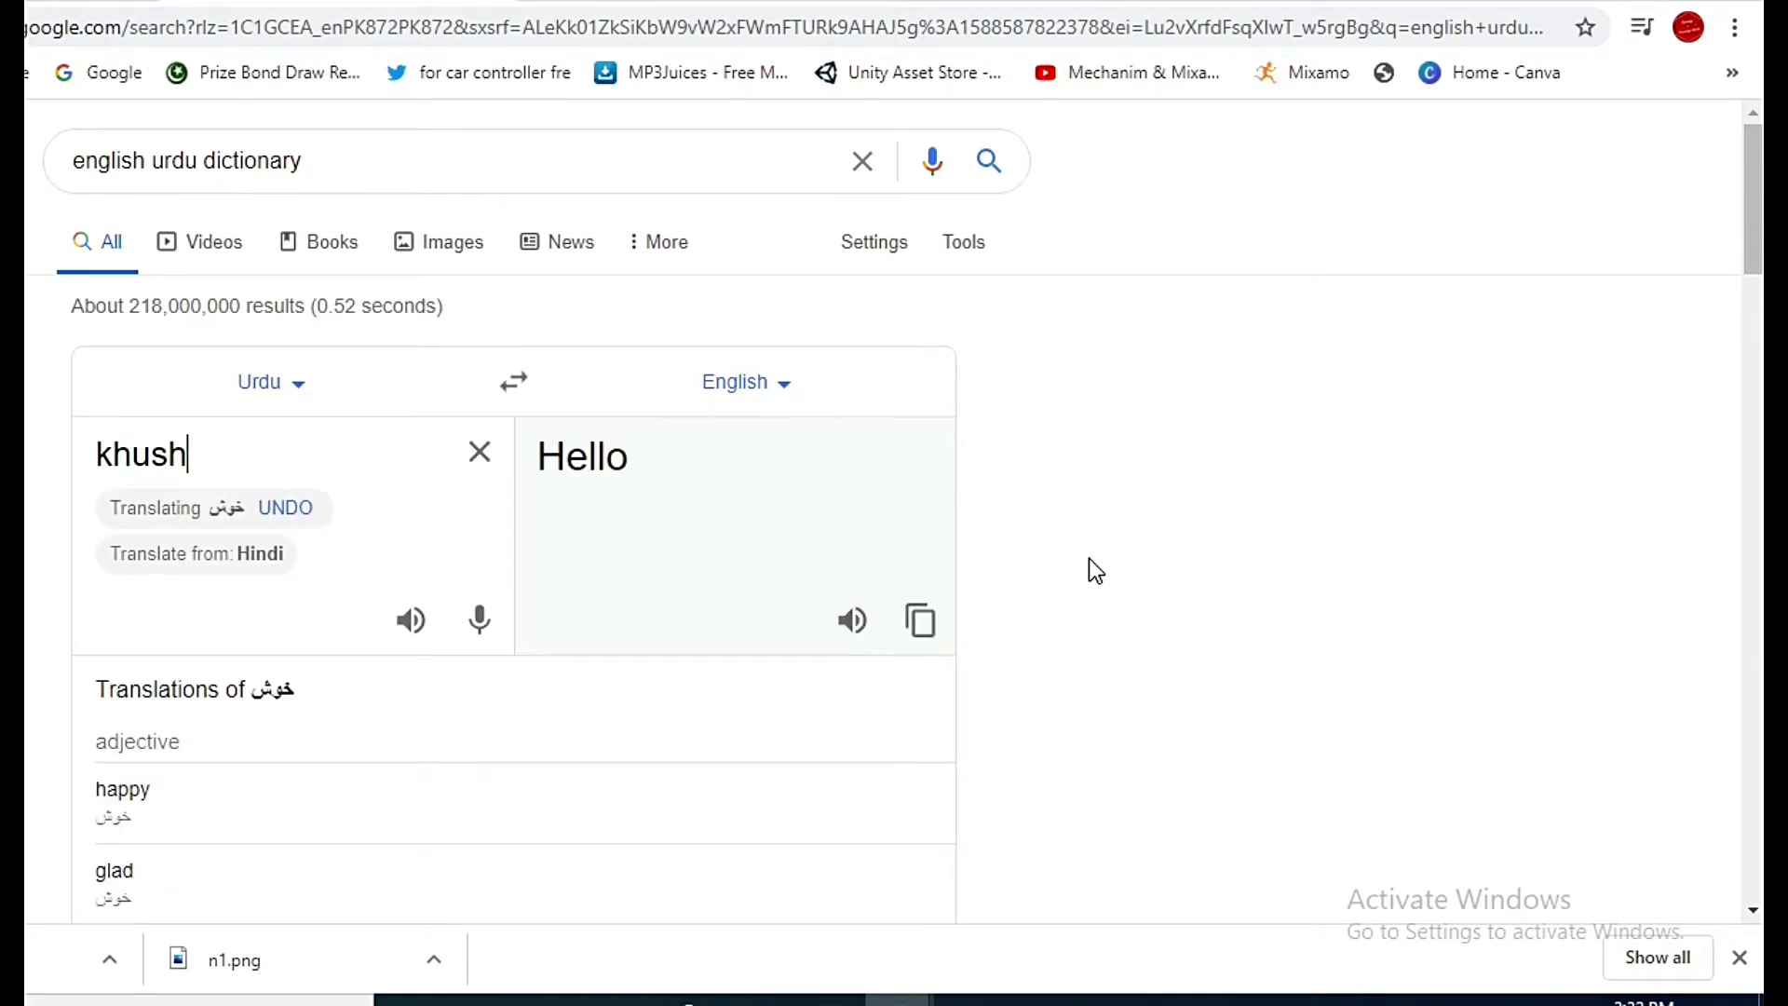
text(khub)
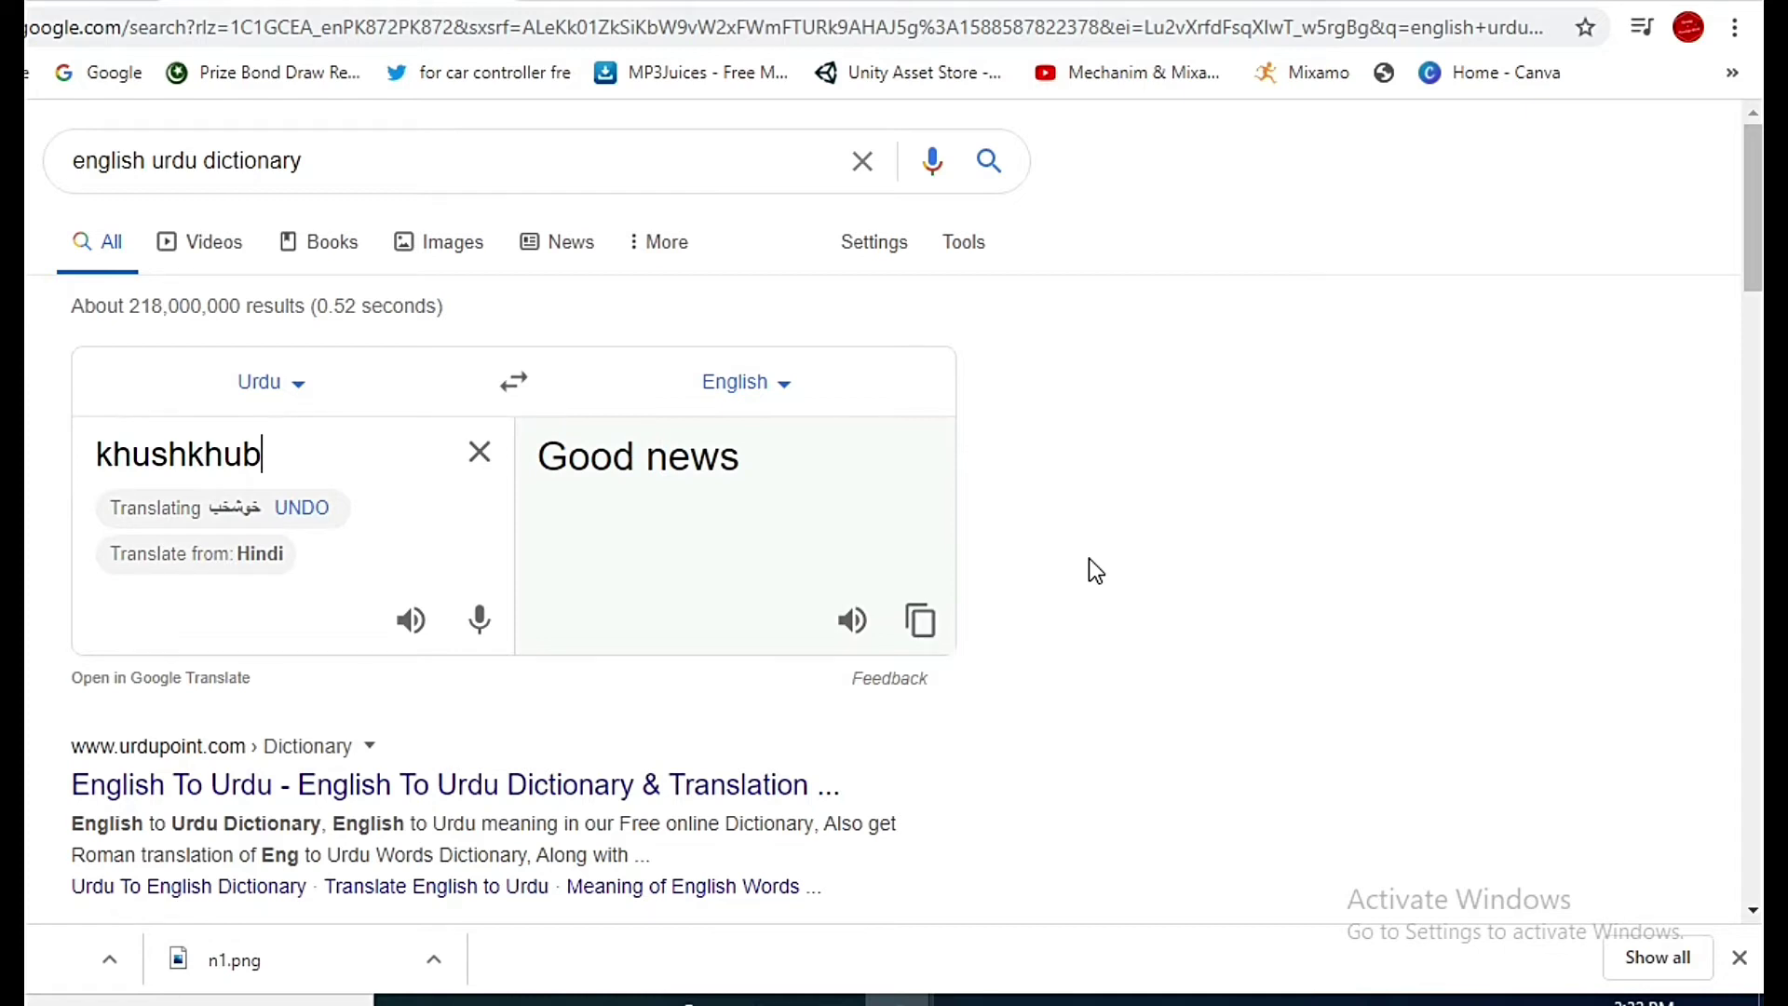
key(BackSpace)
key(BackSpace)
text(ab)
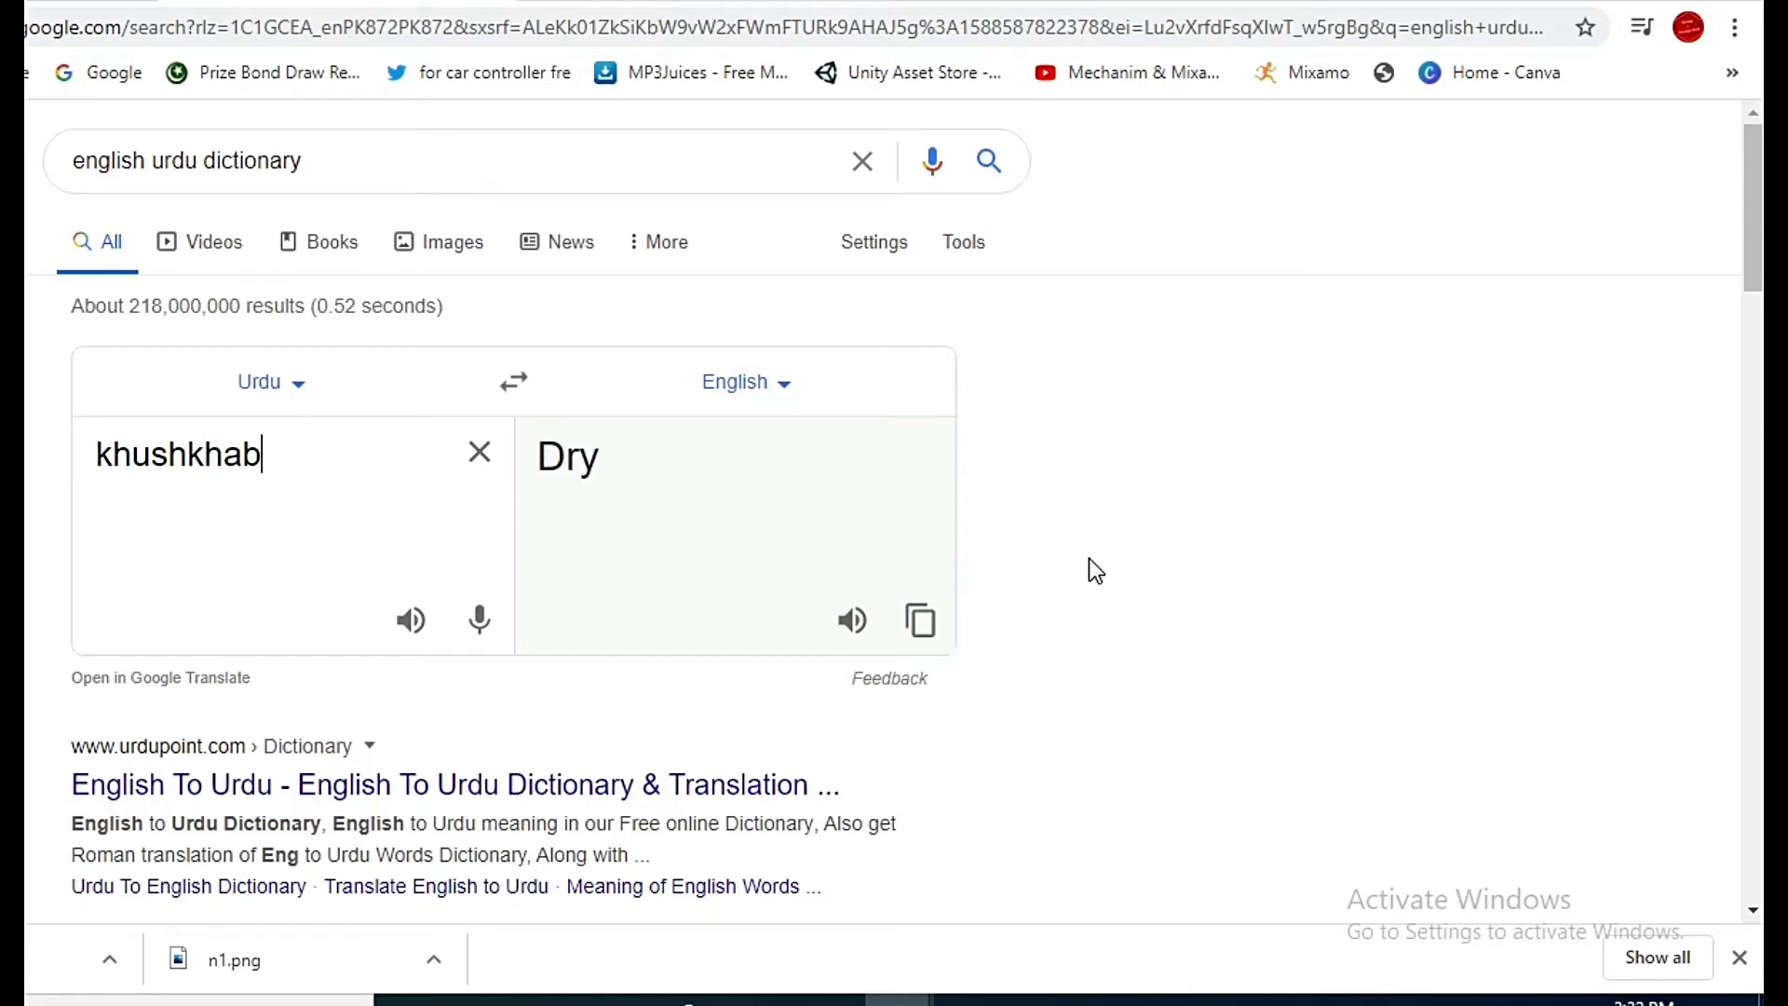
text(ri)
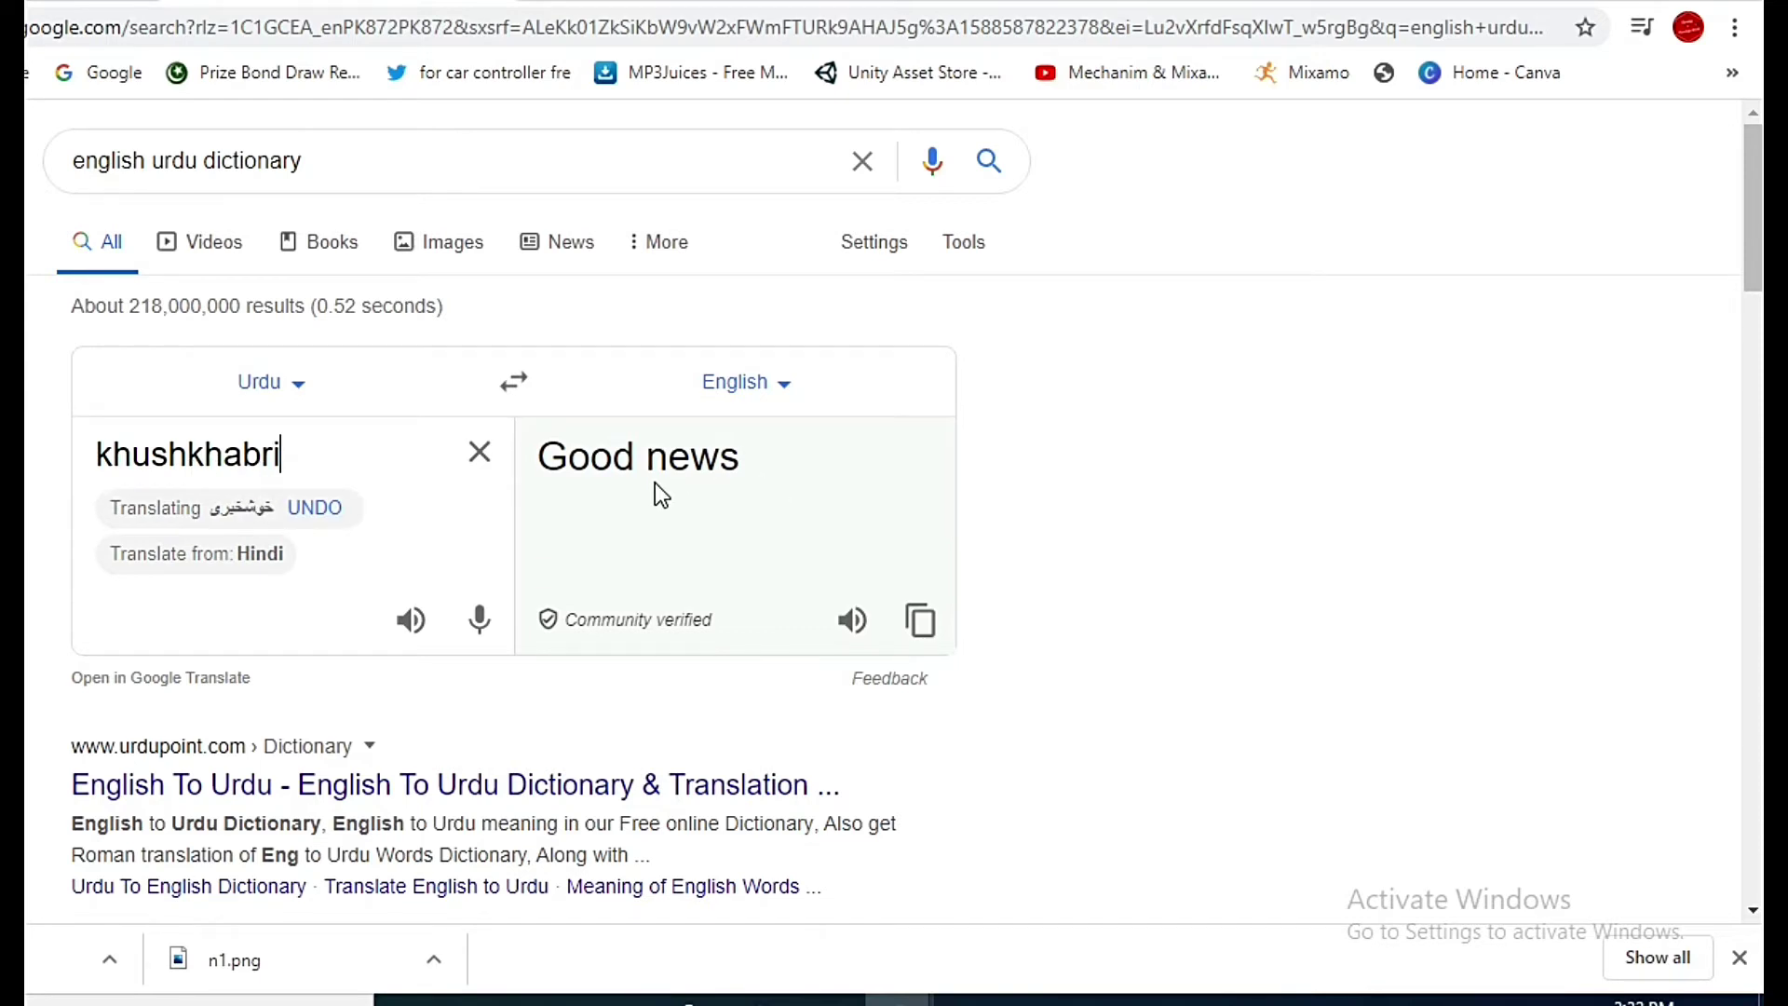
Step: Convert khushkhabri to the Urdu-script خوشخبری, select it, and return to Canva
click(259, 509)
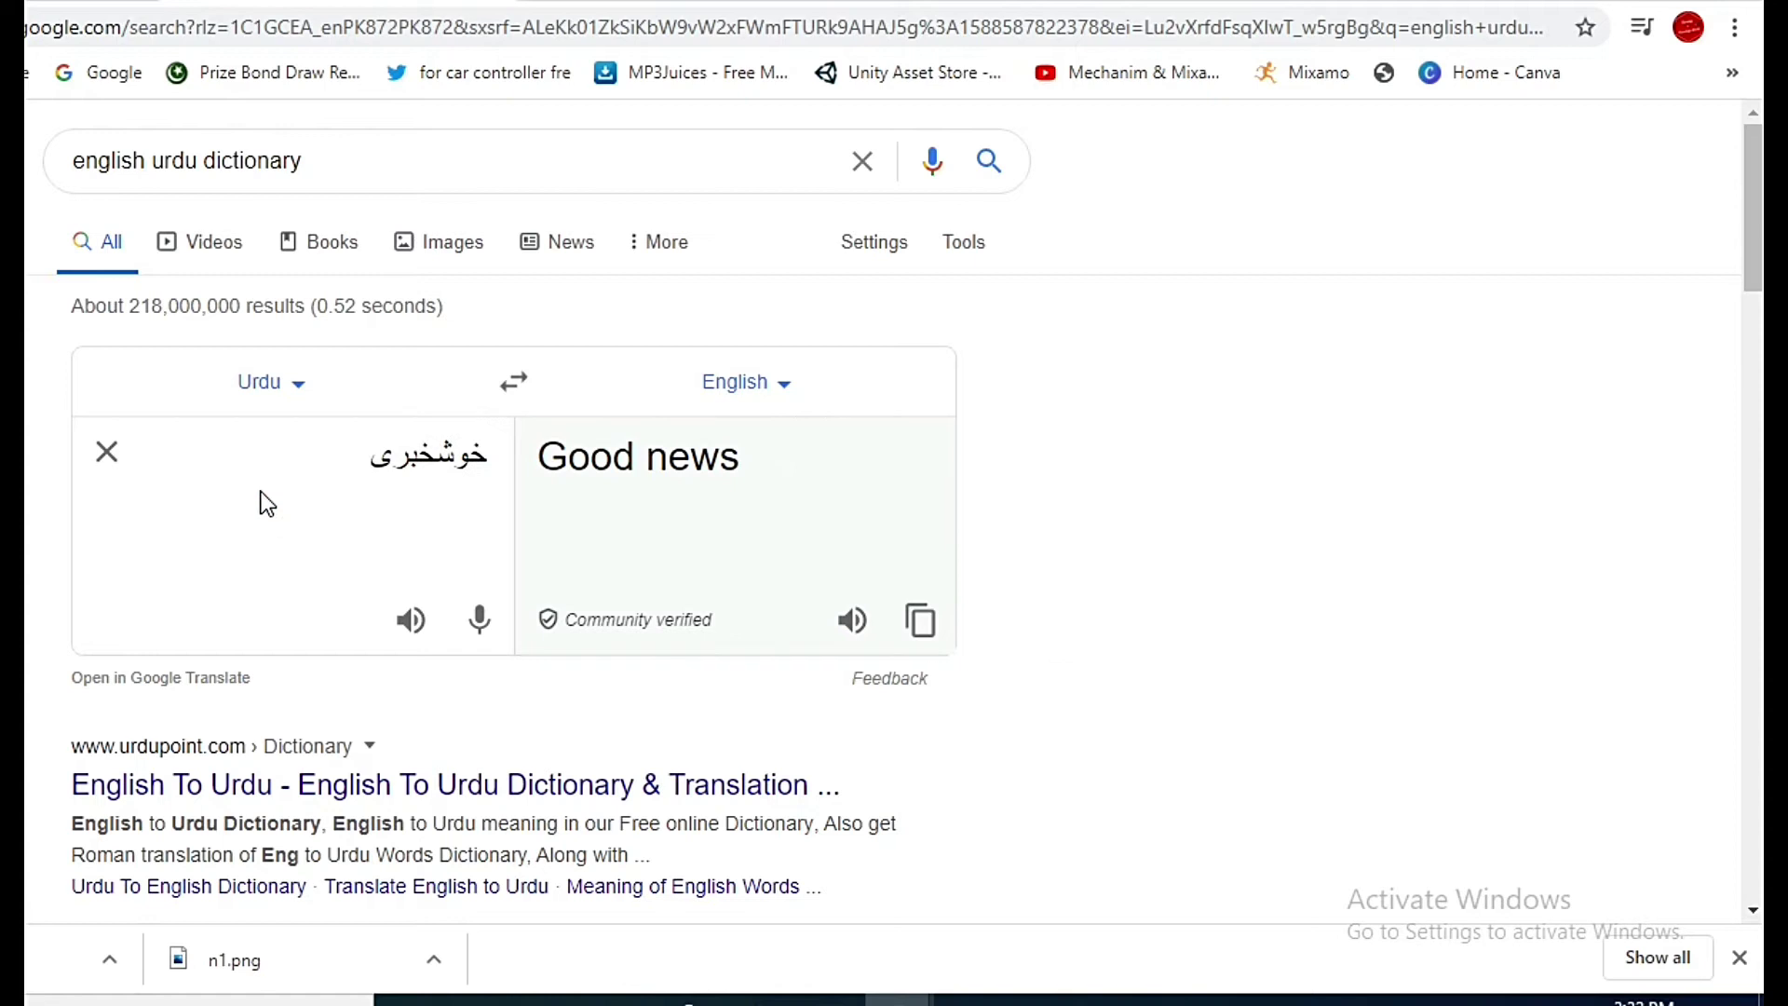
click(321, 459)
drag(390, 463, 510, 475)
key(ctrl+c)
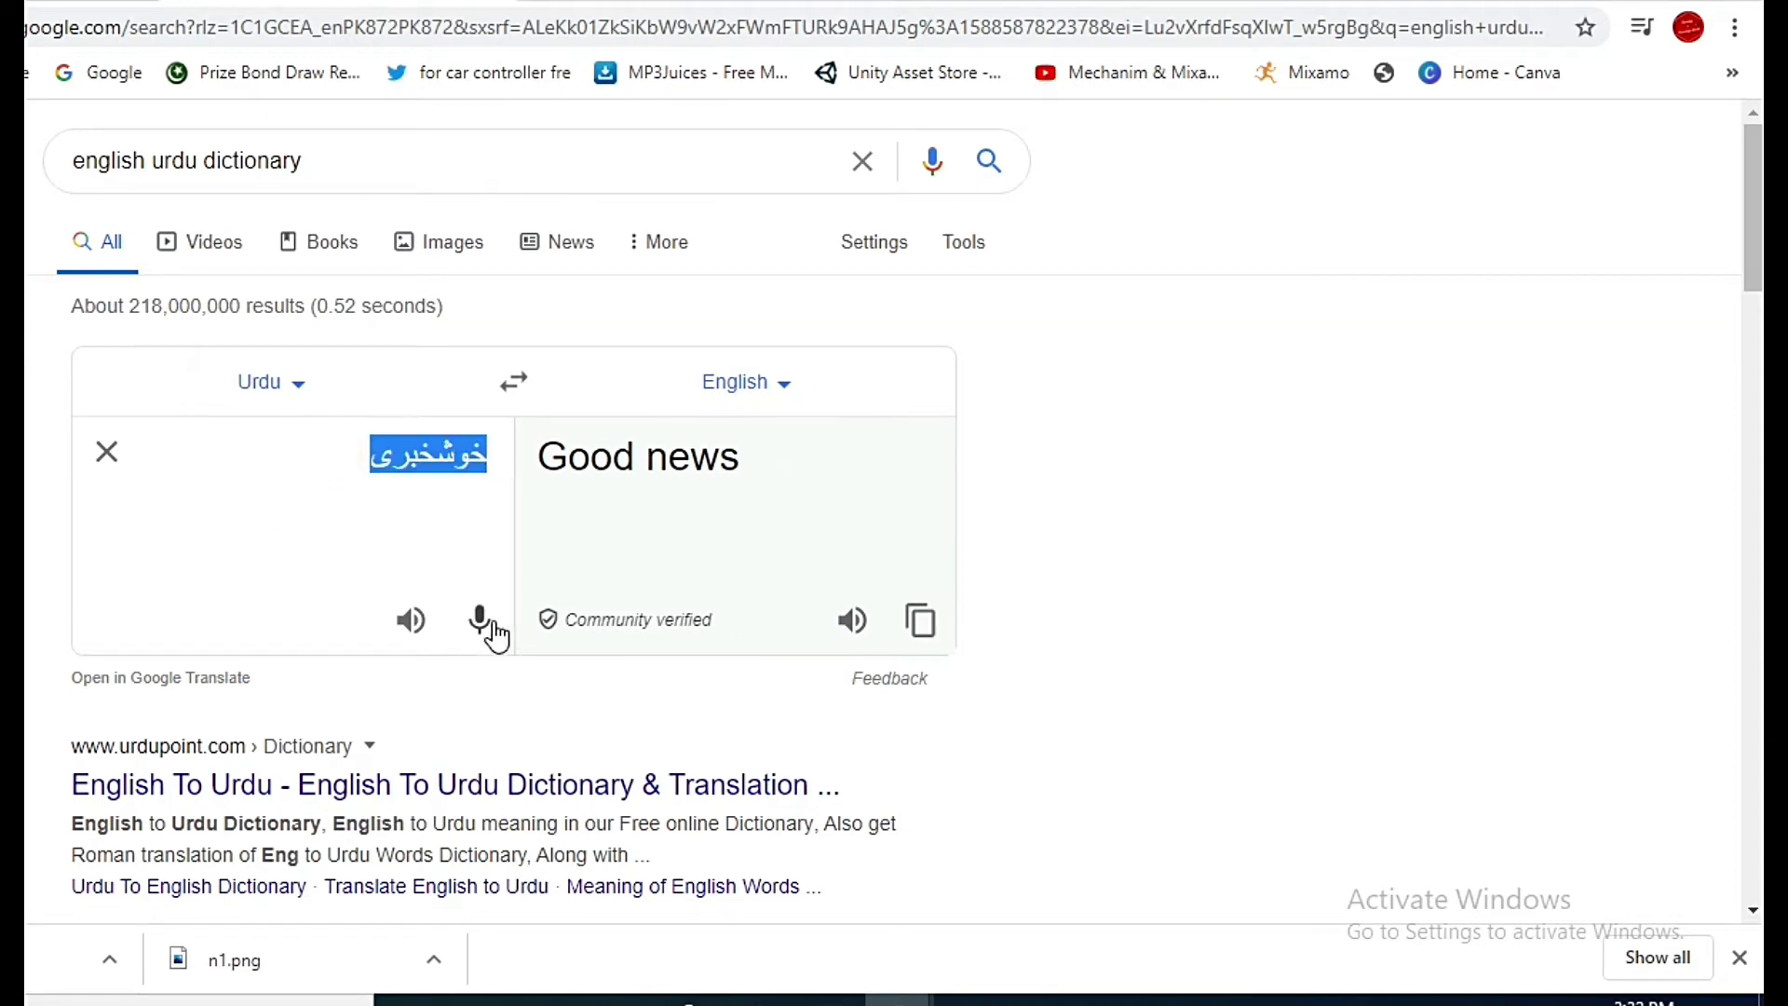
click(1006, 4)
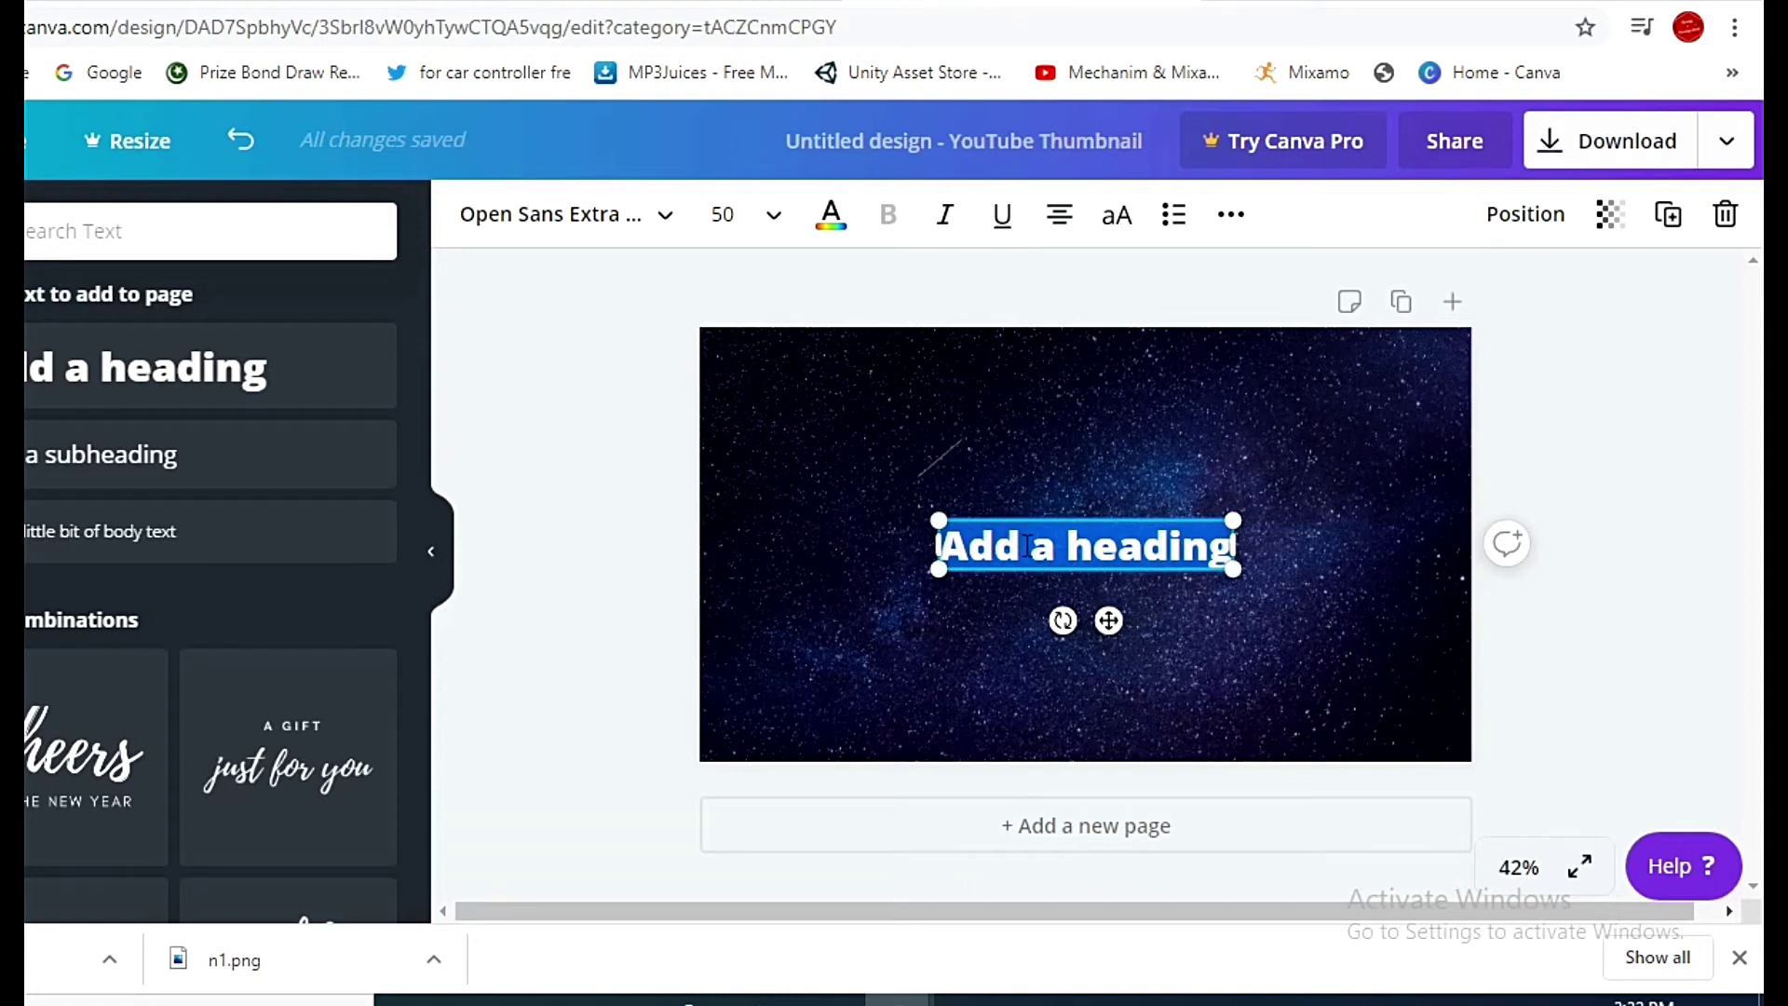
Step: Paste خوشخبری into the heading and move and enlarge it toward the top right
key(ctrl+v)
drag(1108, 620, 1306, 461)
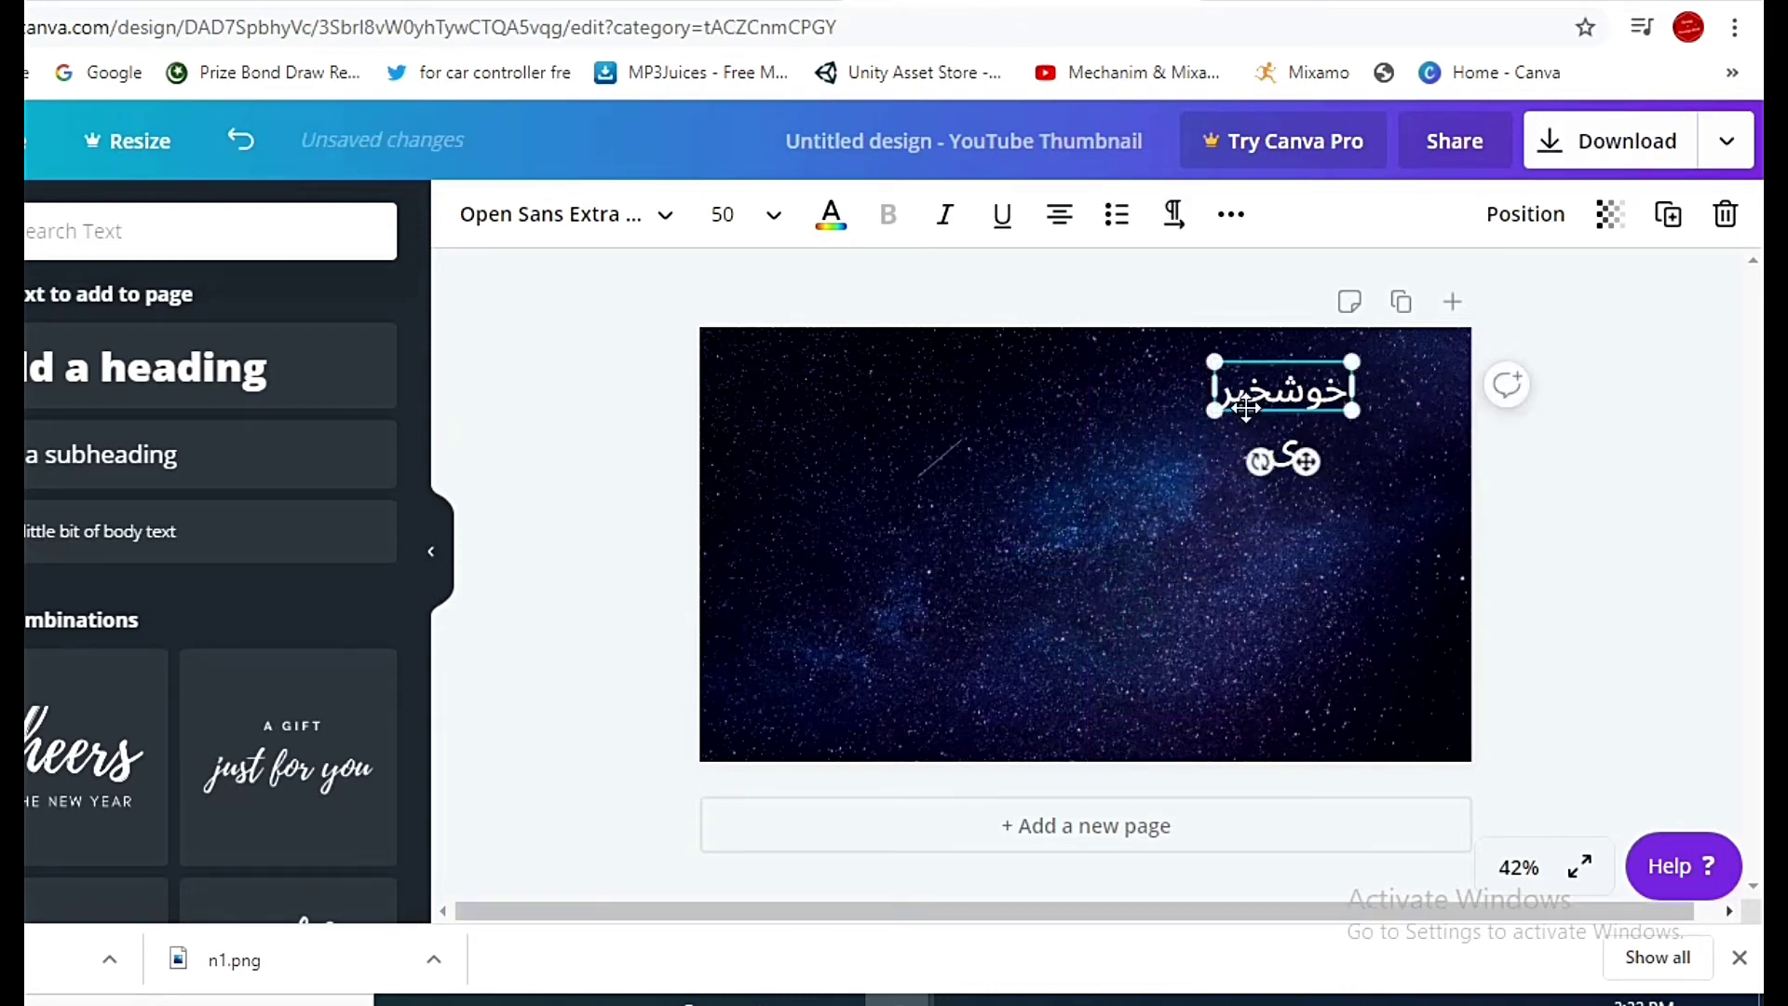
drag(1198, 385, 1182, 386)
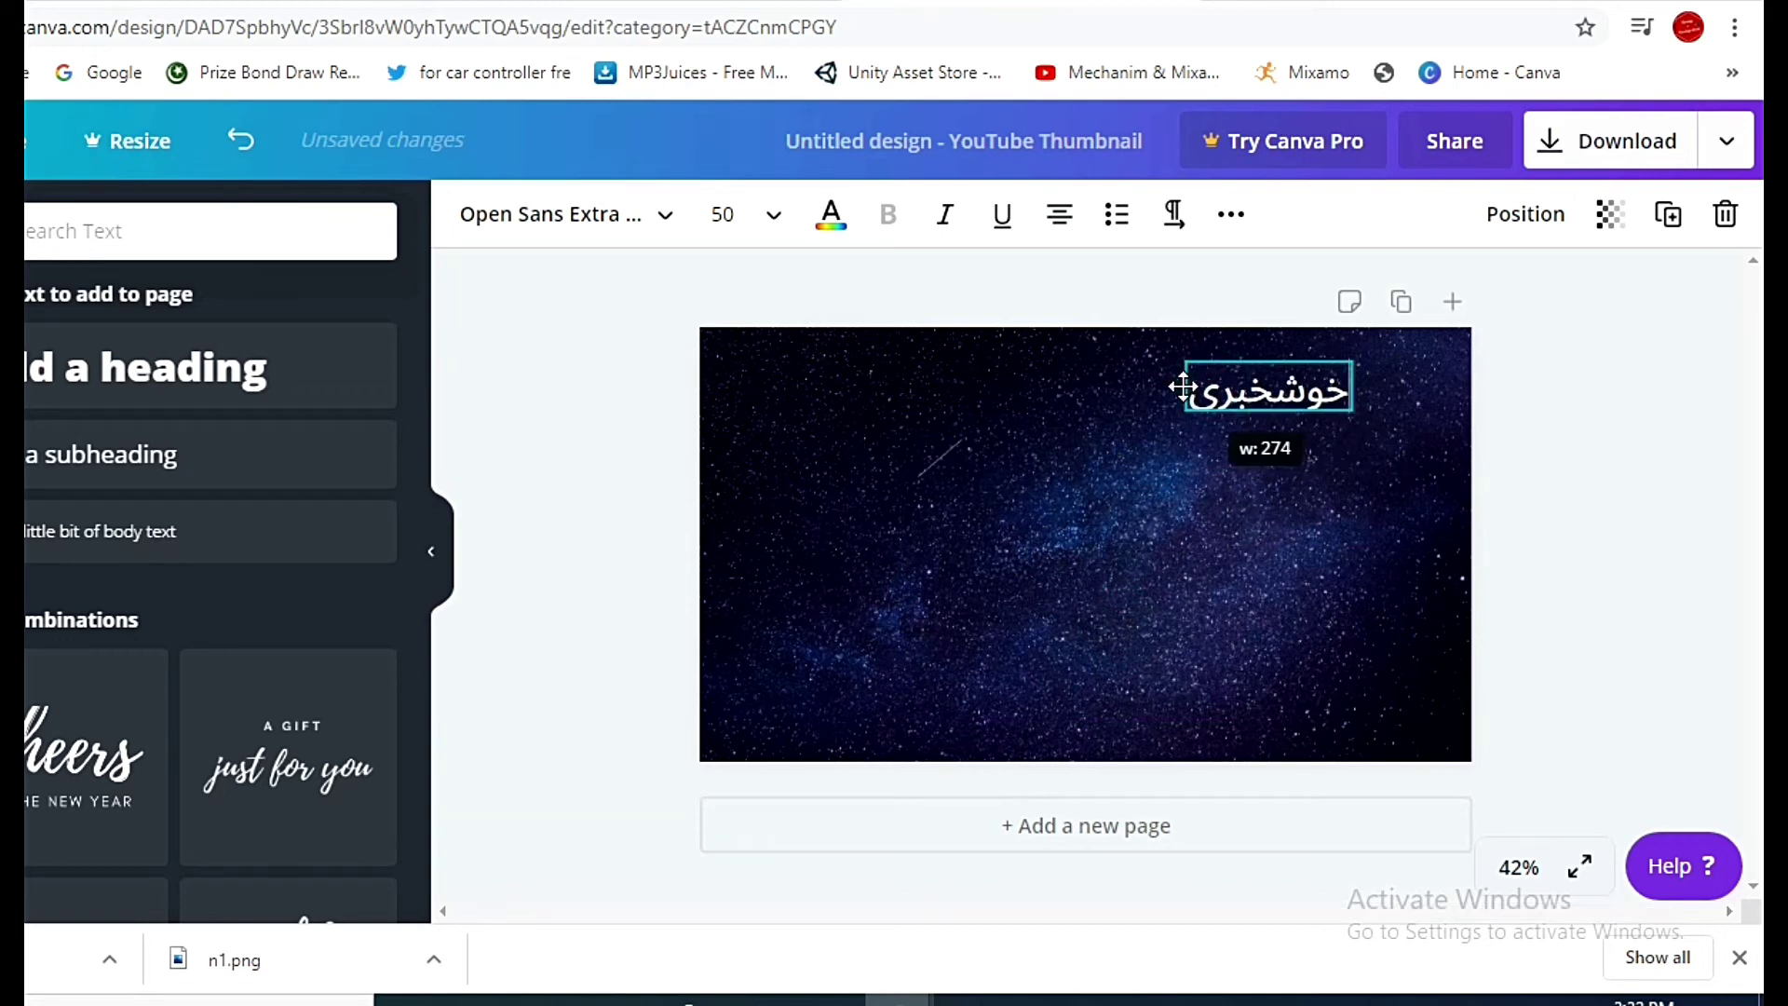
drag(1353, 410, 1437, 469)
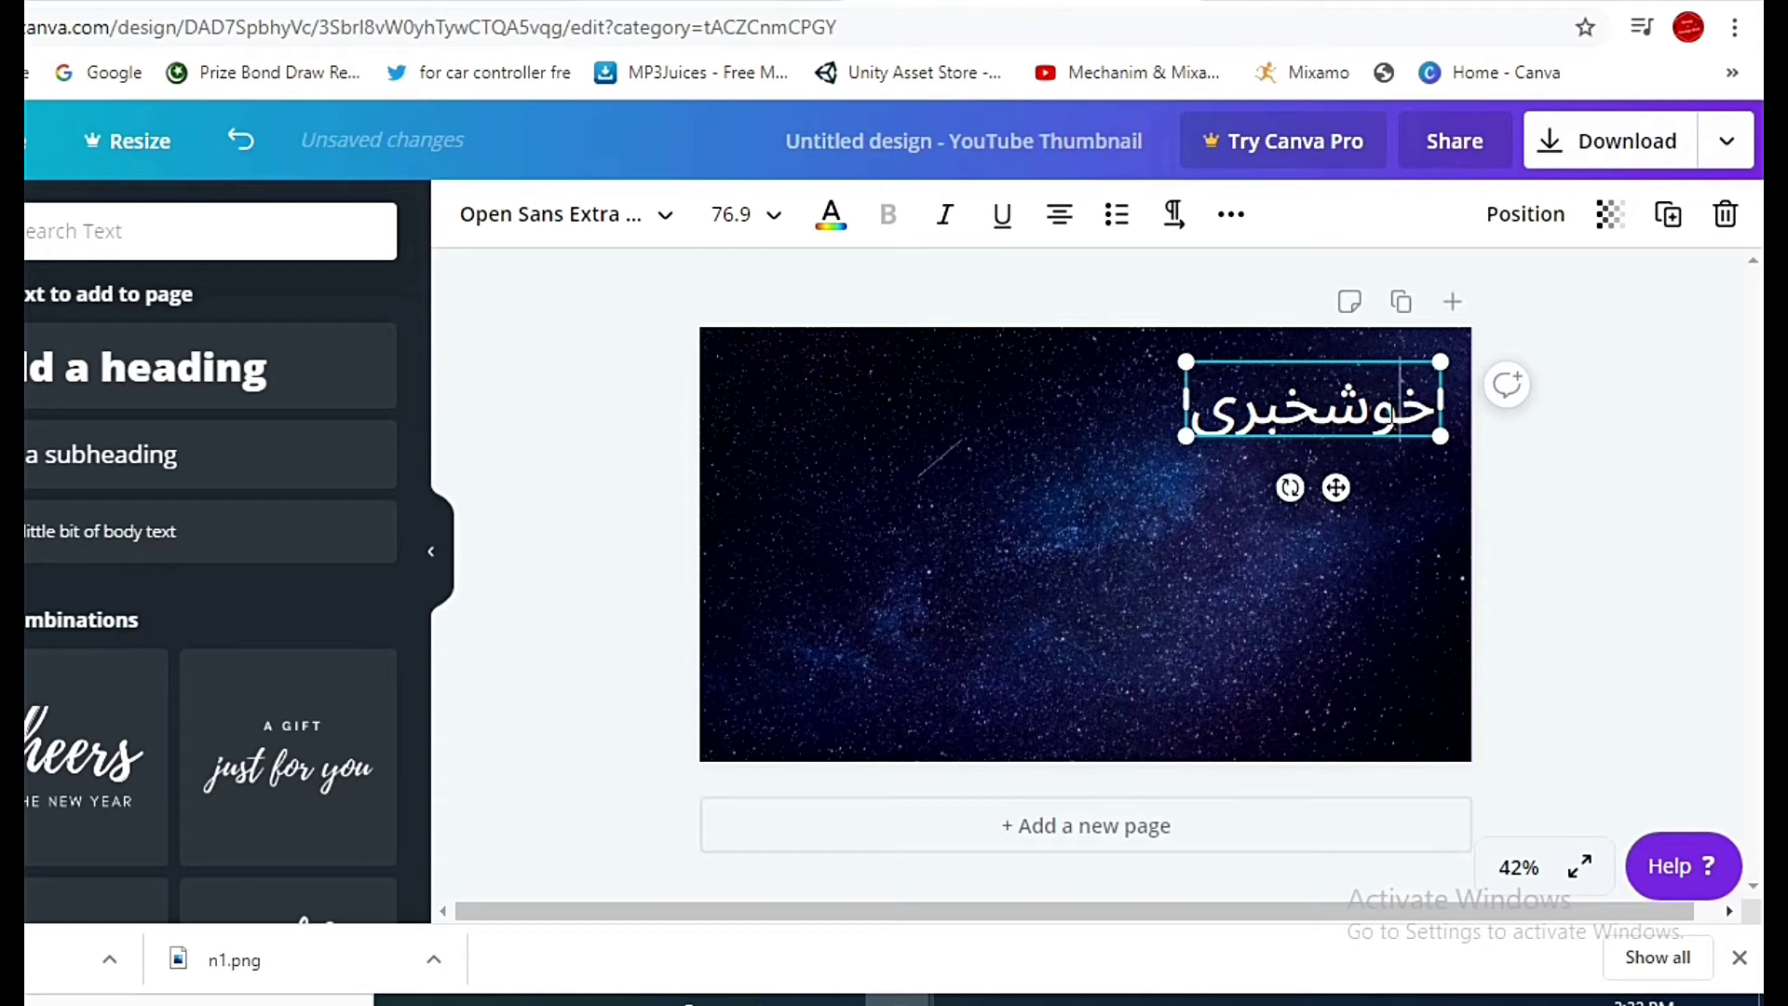
Step: Set the خوشخبری heading font size to 96 after trying 120 and 104
key(ctrl+a)
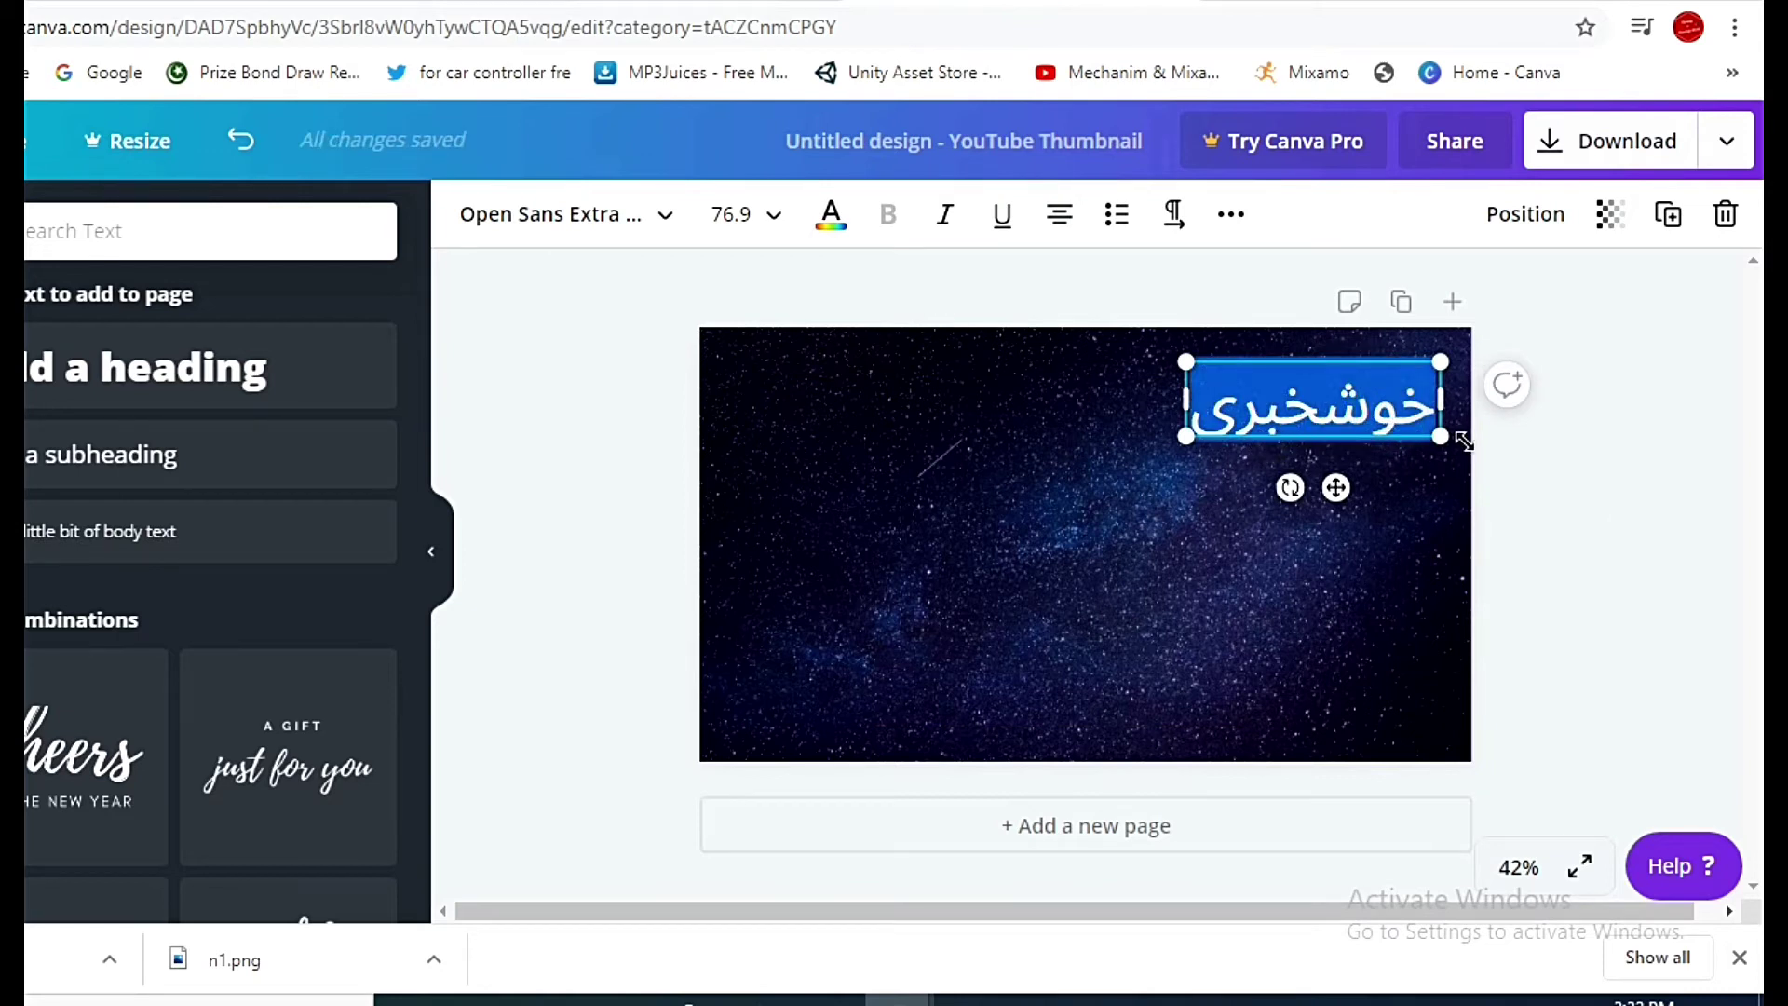
click(773, 216)
scroll(738, 574, down, 8)
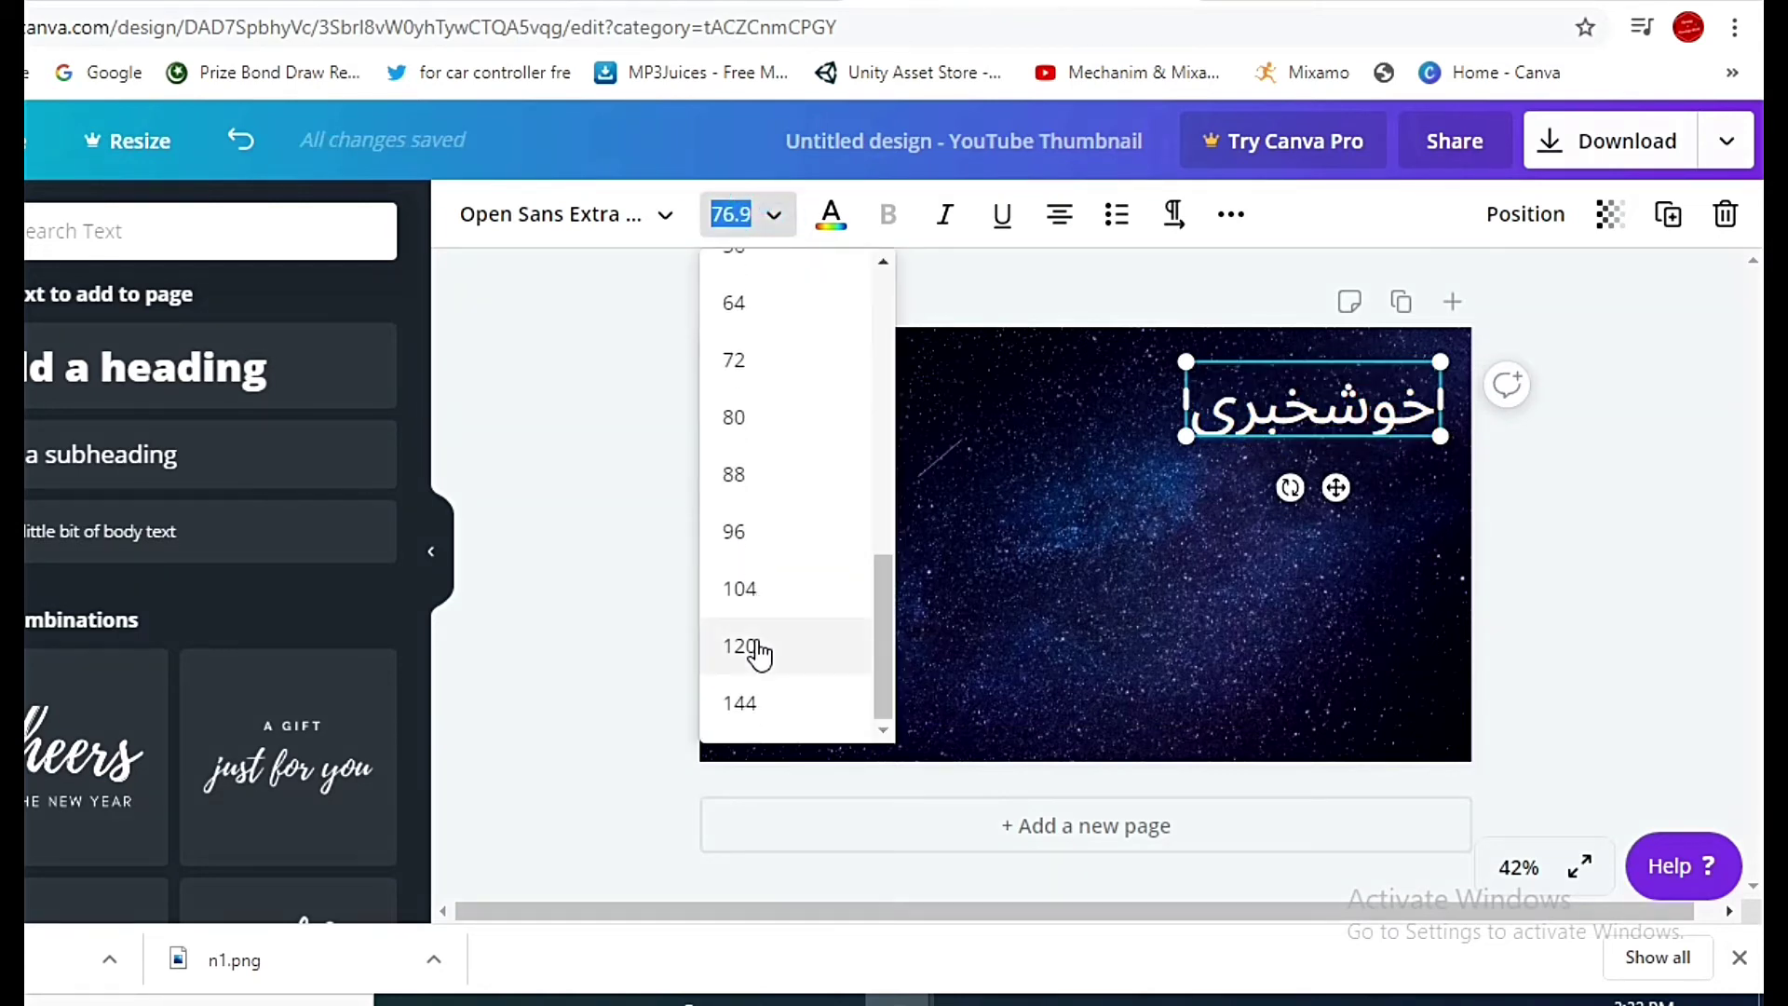
click(751, 648)
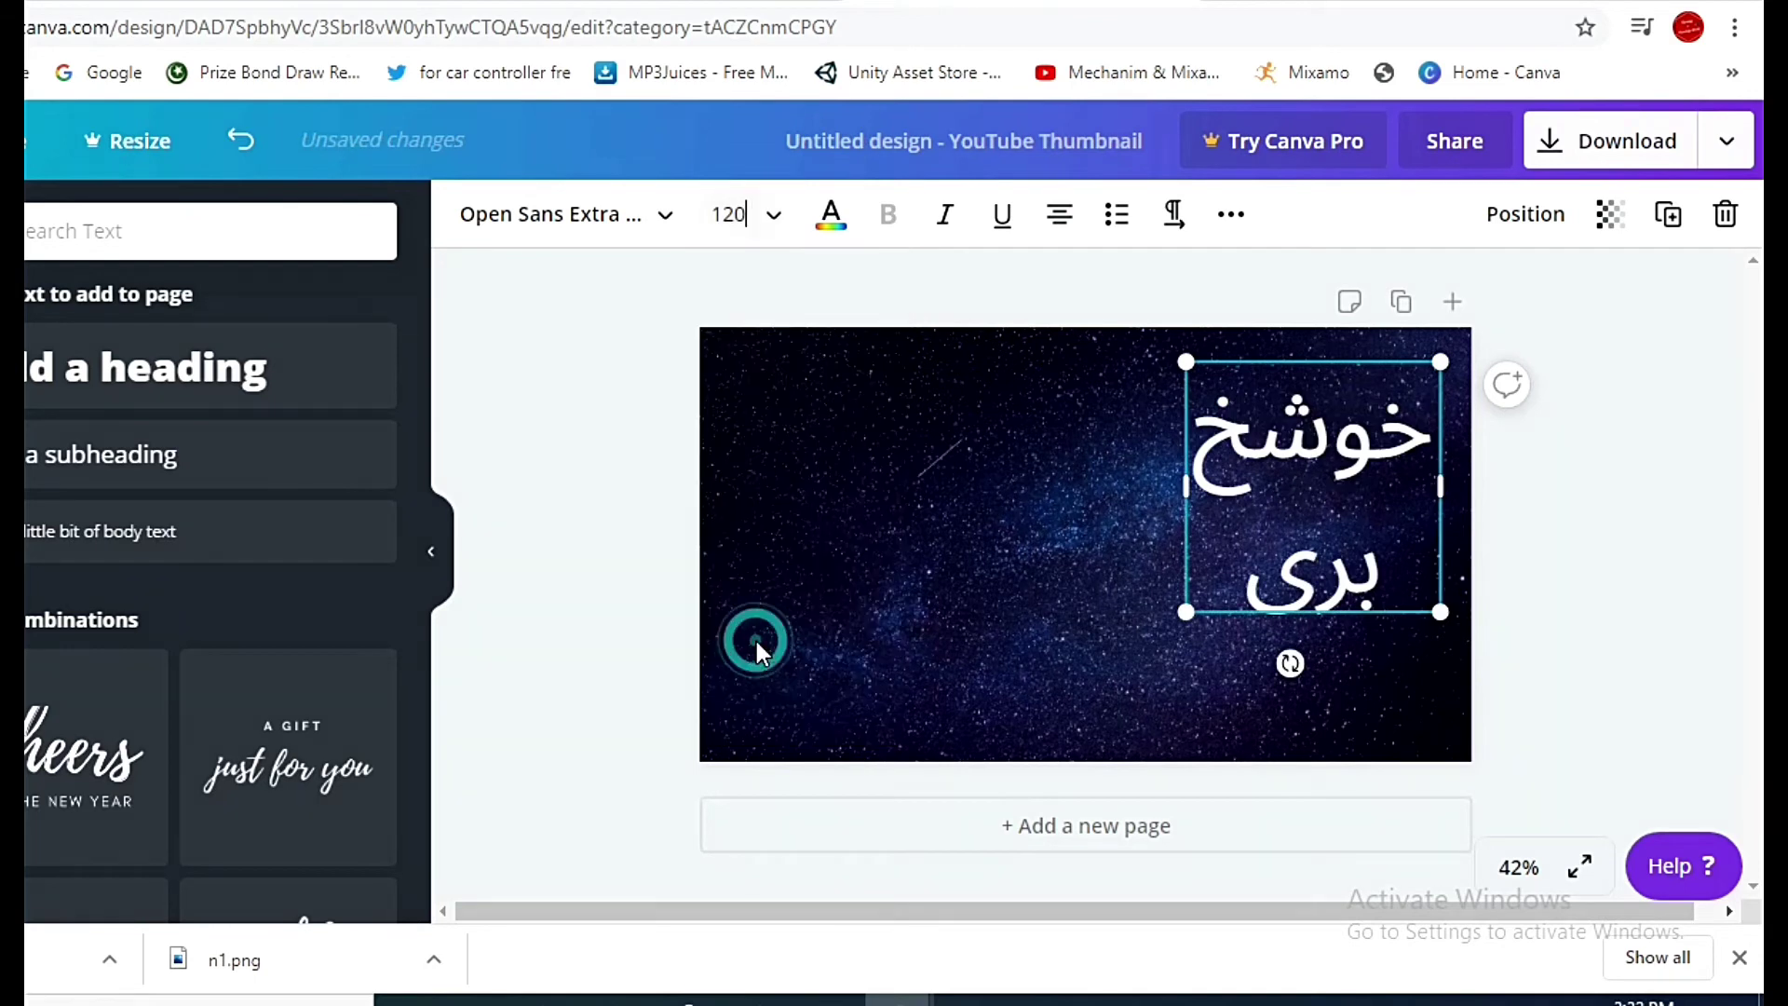
click(773, 215)
click(753, 586)
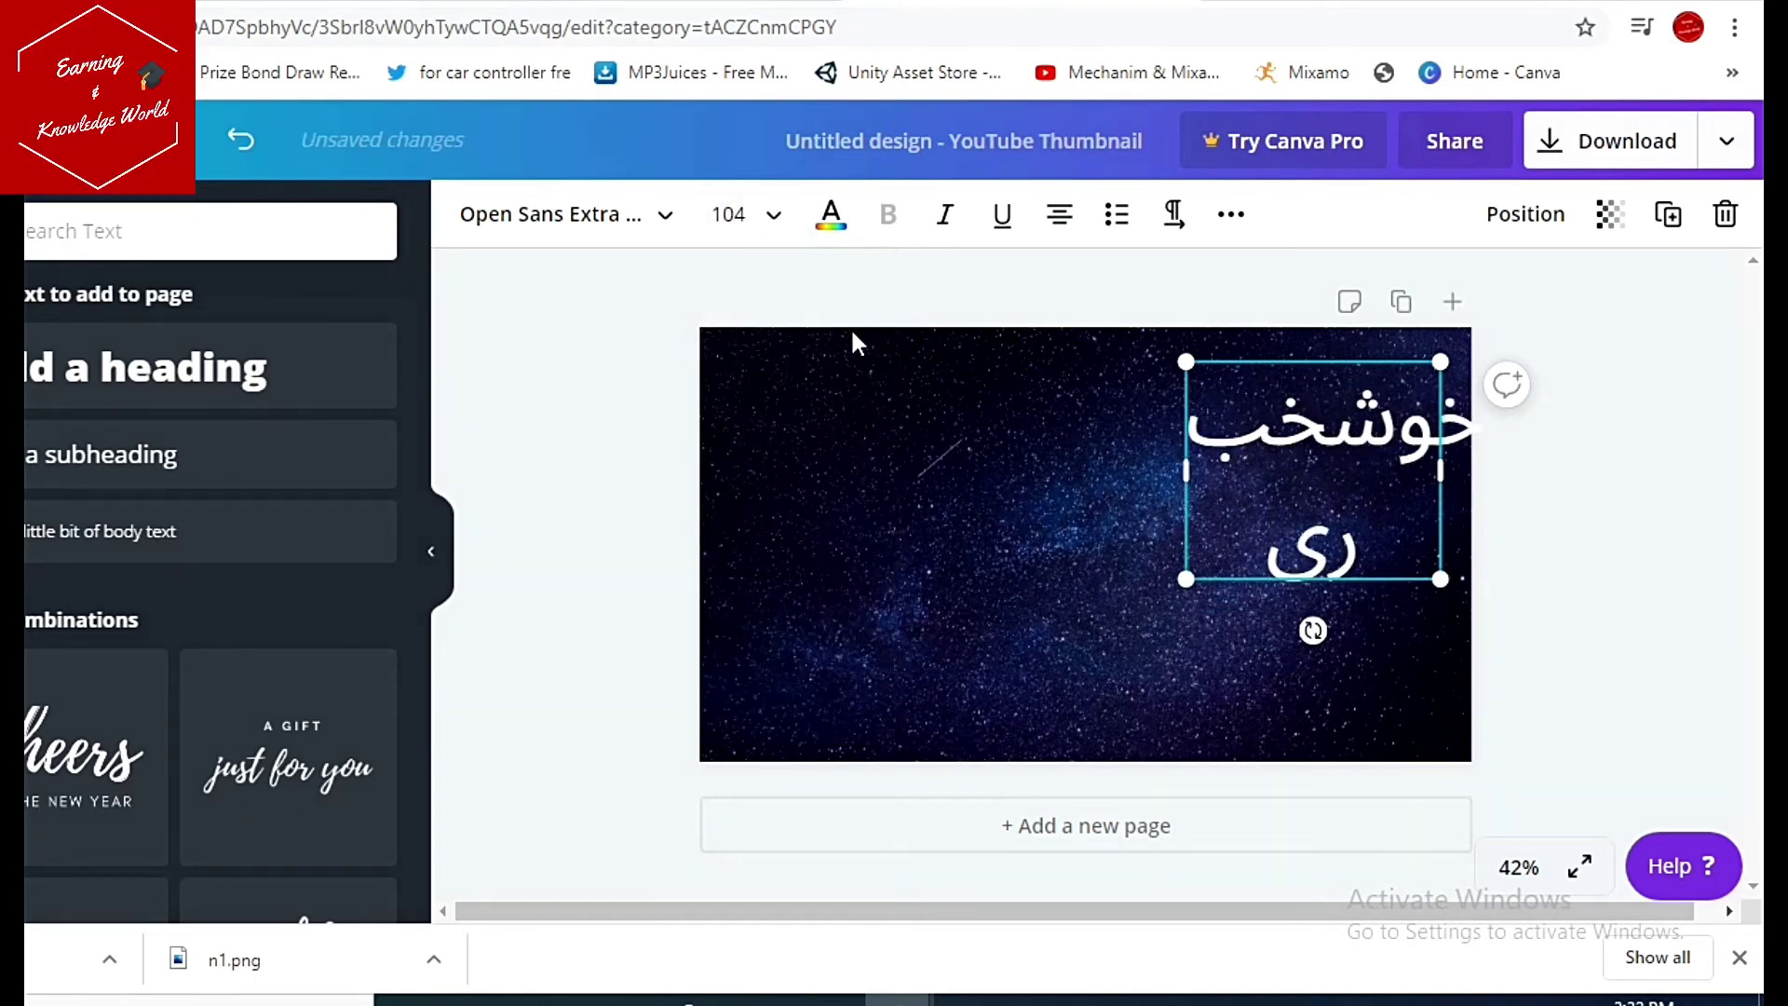
click(773, 216)
click(736, 554)
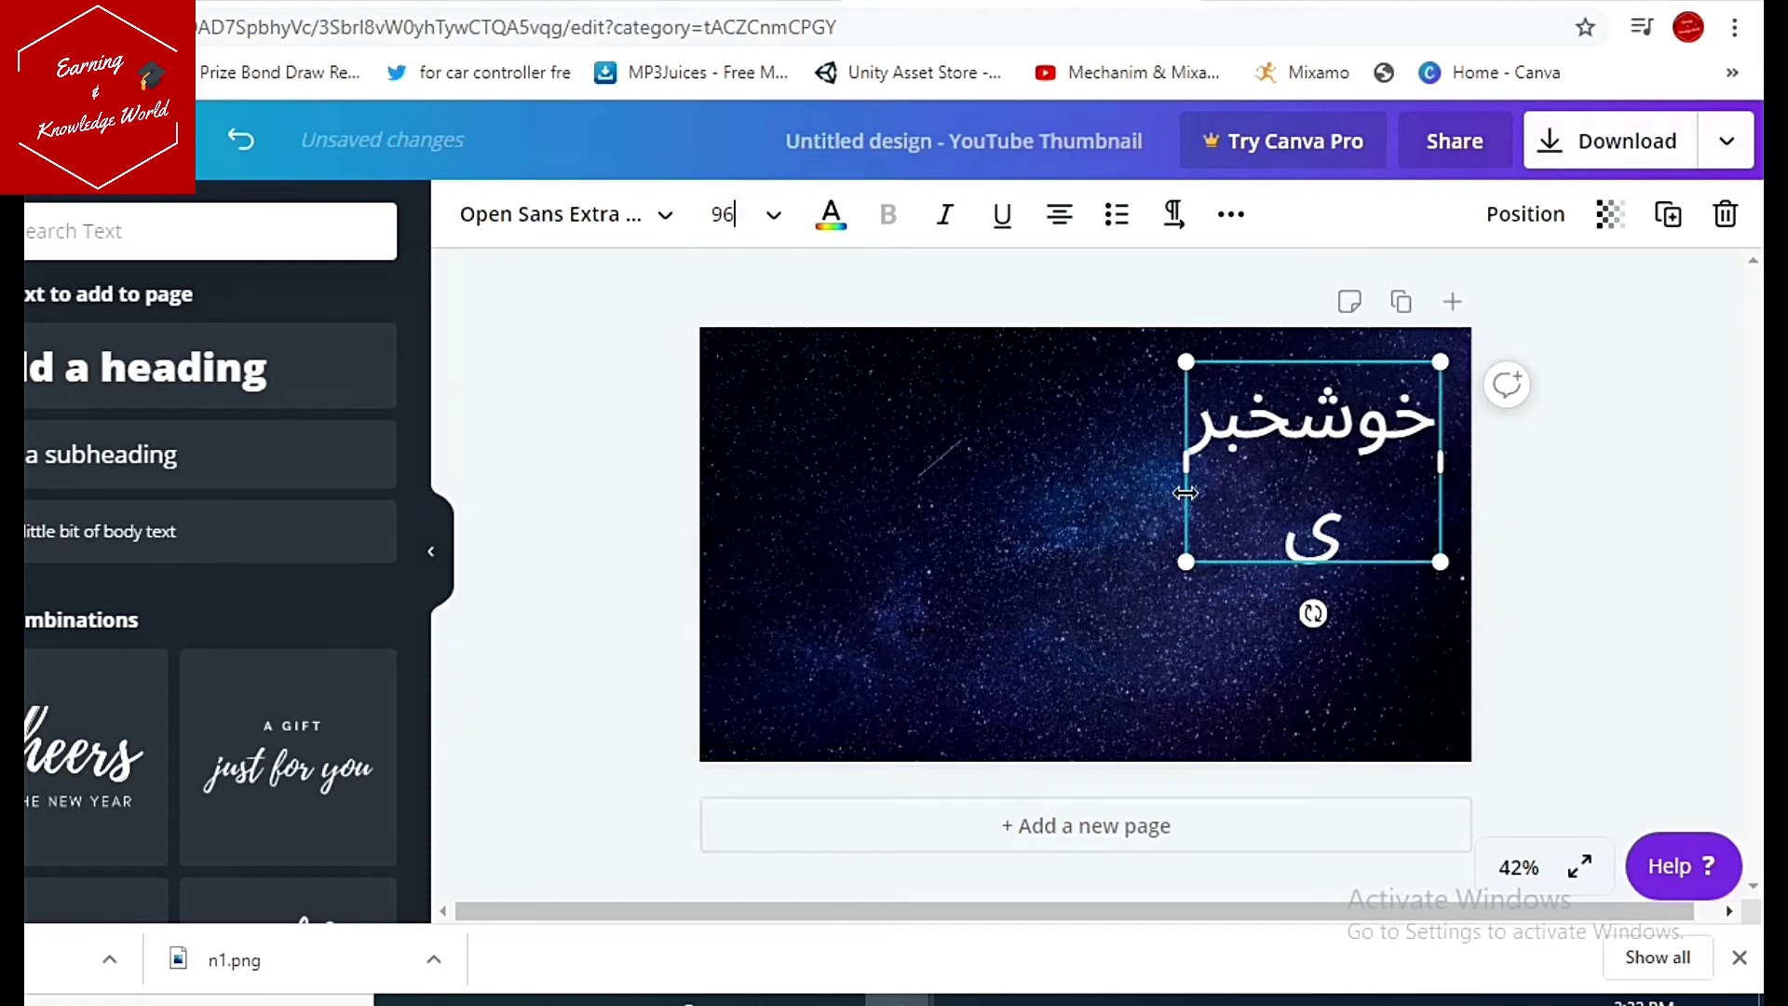
Step: Widen the box so خوشخبری fits one line and place it in the top-right corner
mouse_move(1186, 471)
mouse_down()
mouse_move(1143, 457)
mouse_move(1119, 410)
mouse_up()
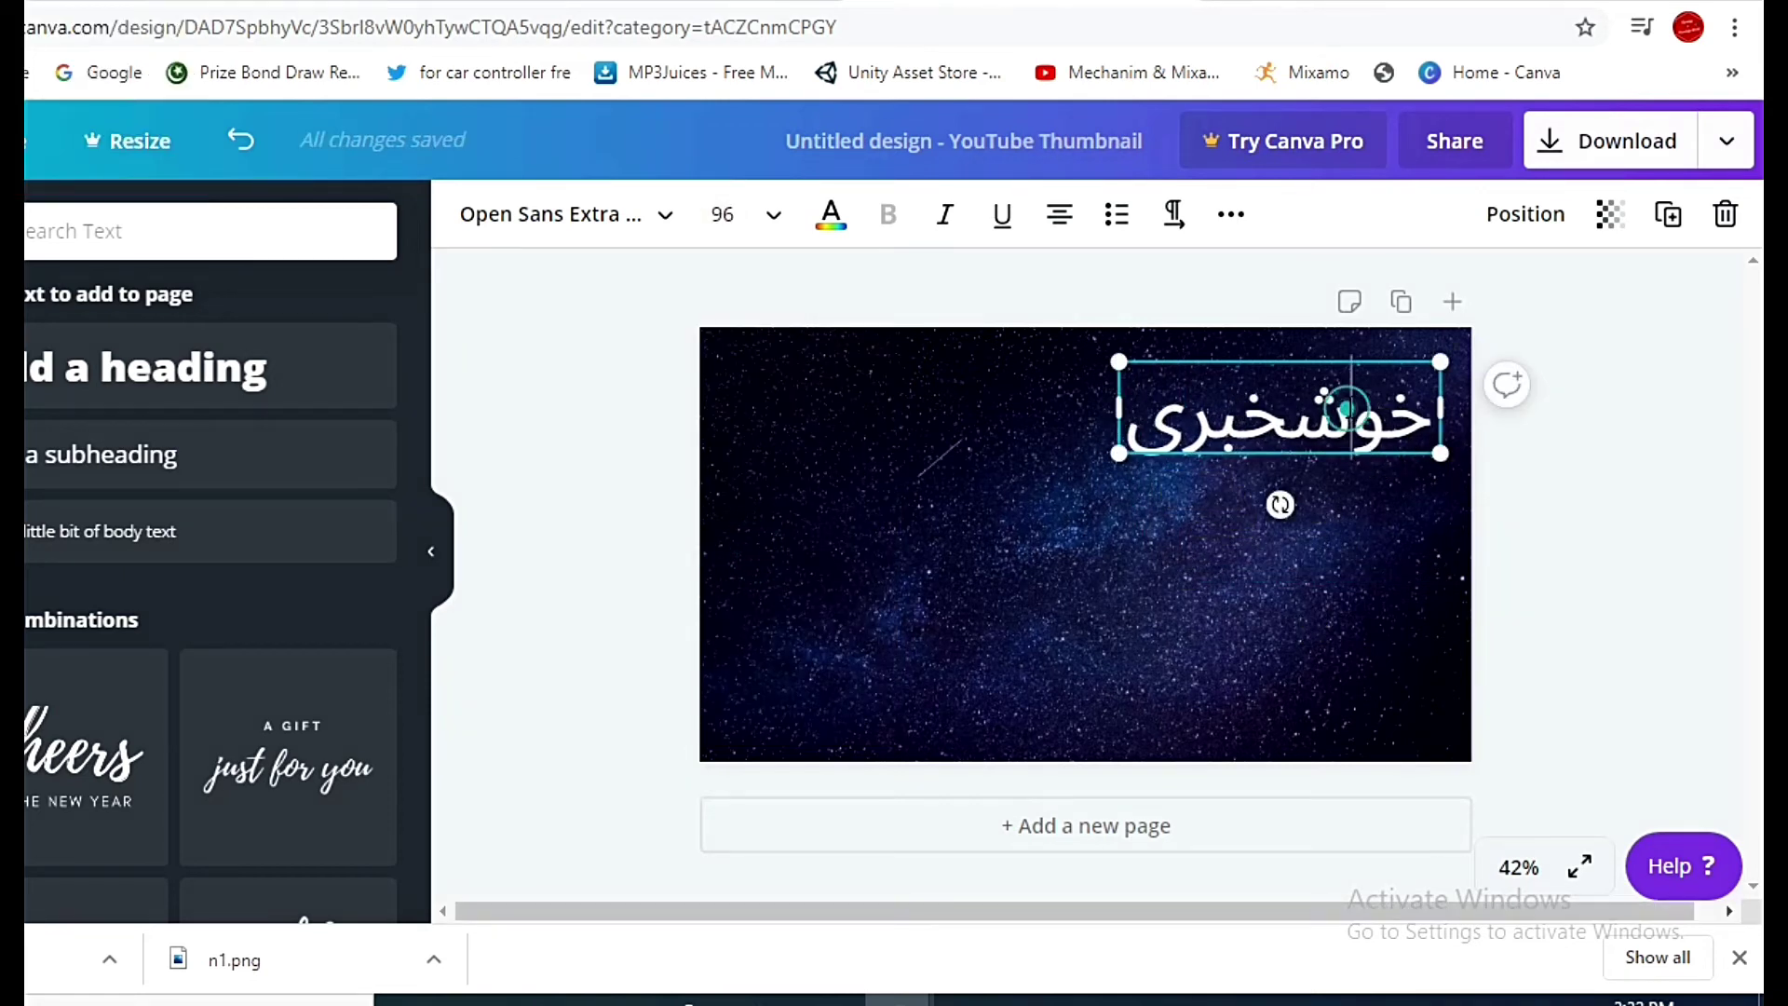
click(1351, 410)
drag(1376, 356, 1406, 329)
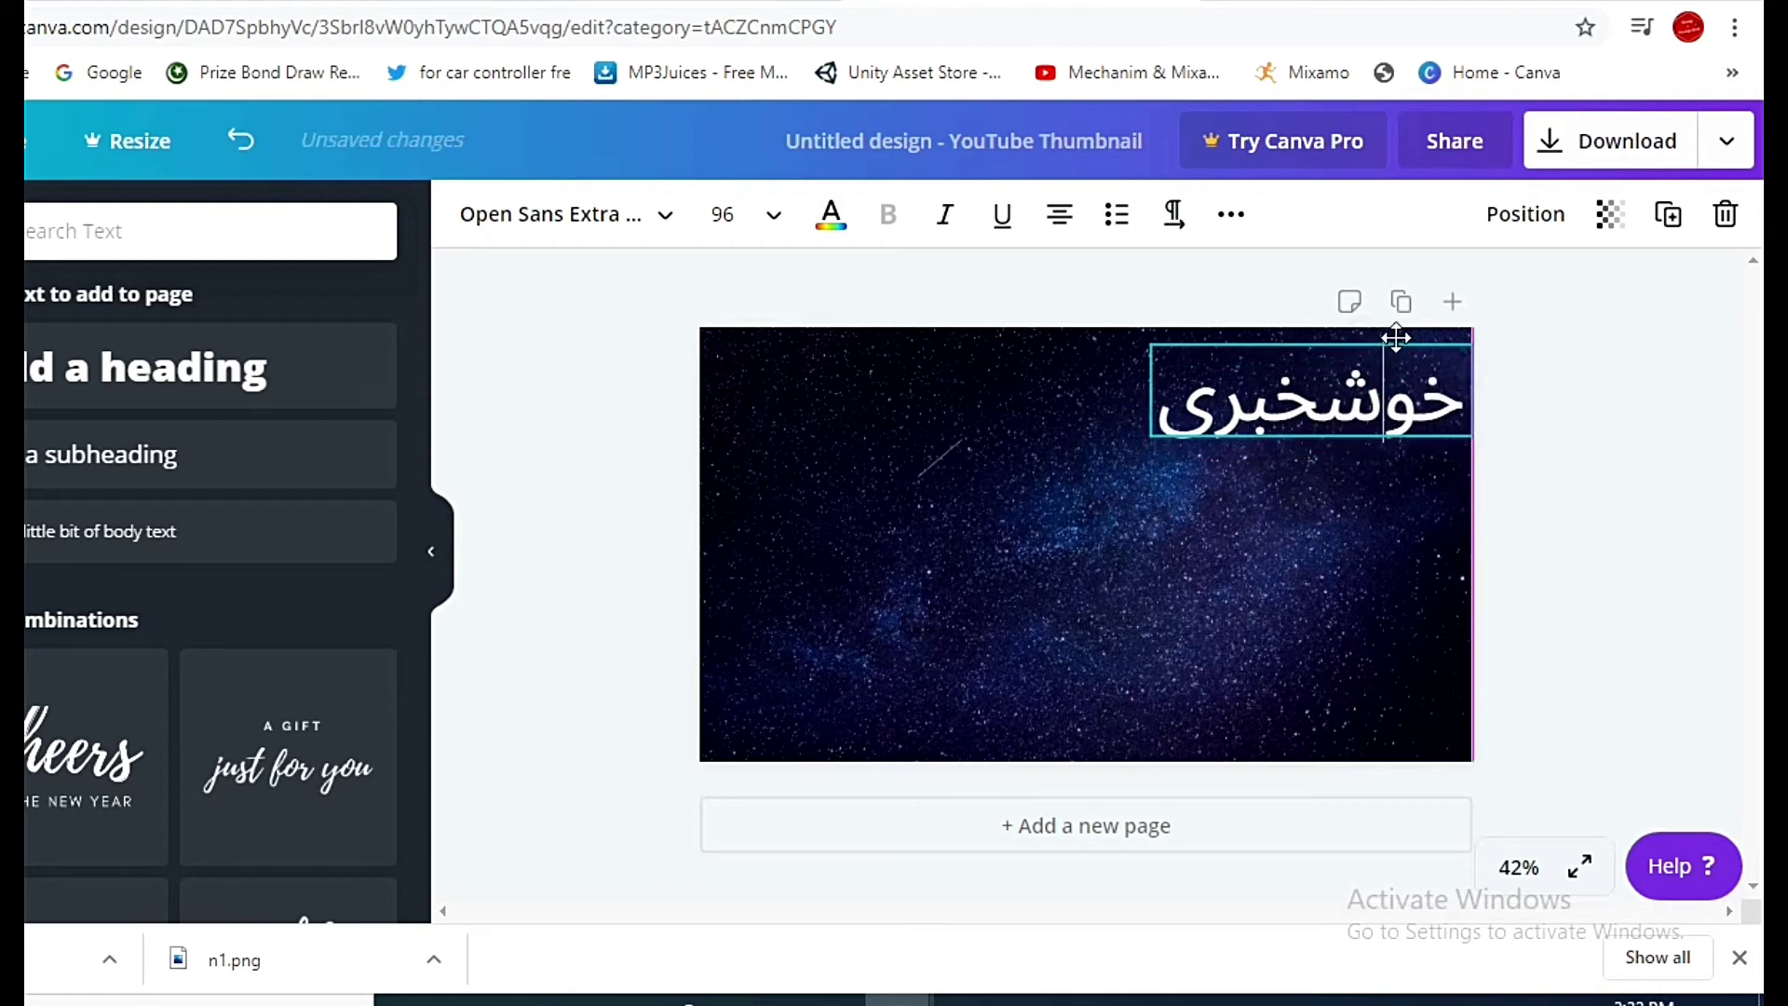
click(1584, 429)
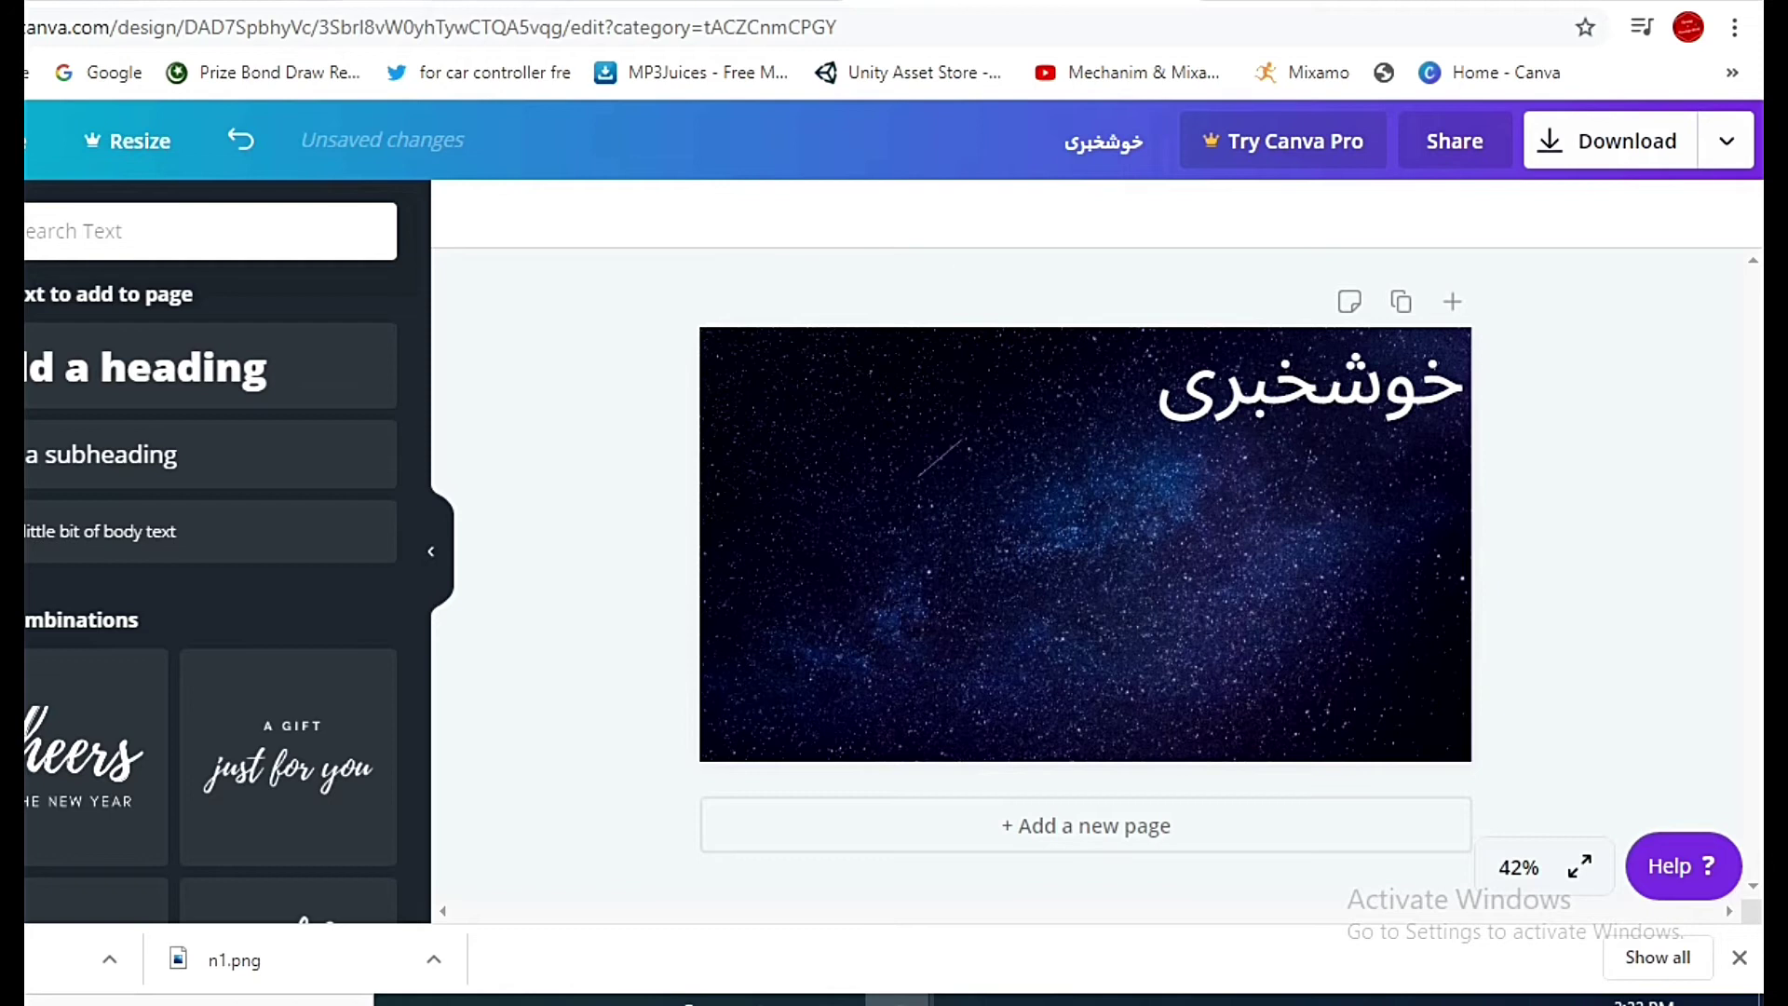
Step: Clear the translator, convert 'urdu' into the Urdu-script اردو, and select it for copying
key(ctrl+Tab)
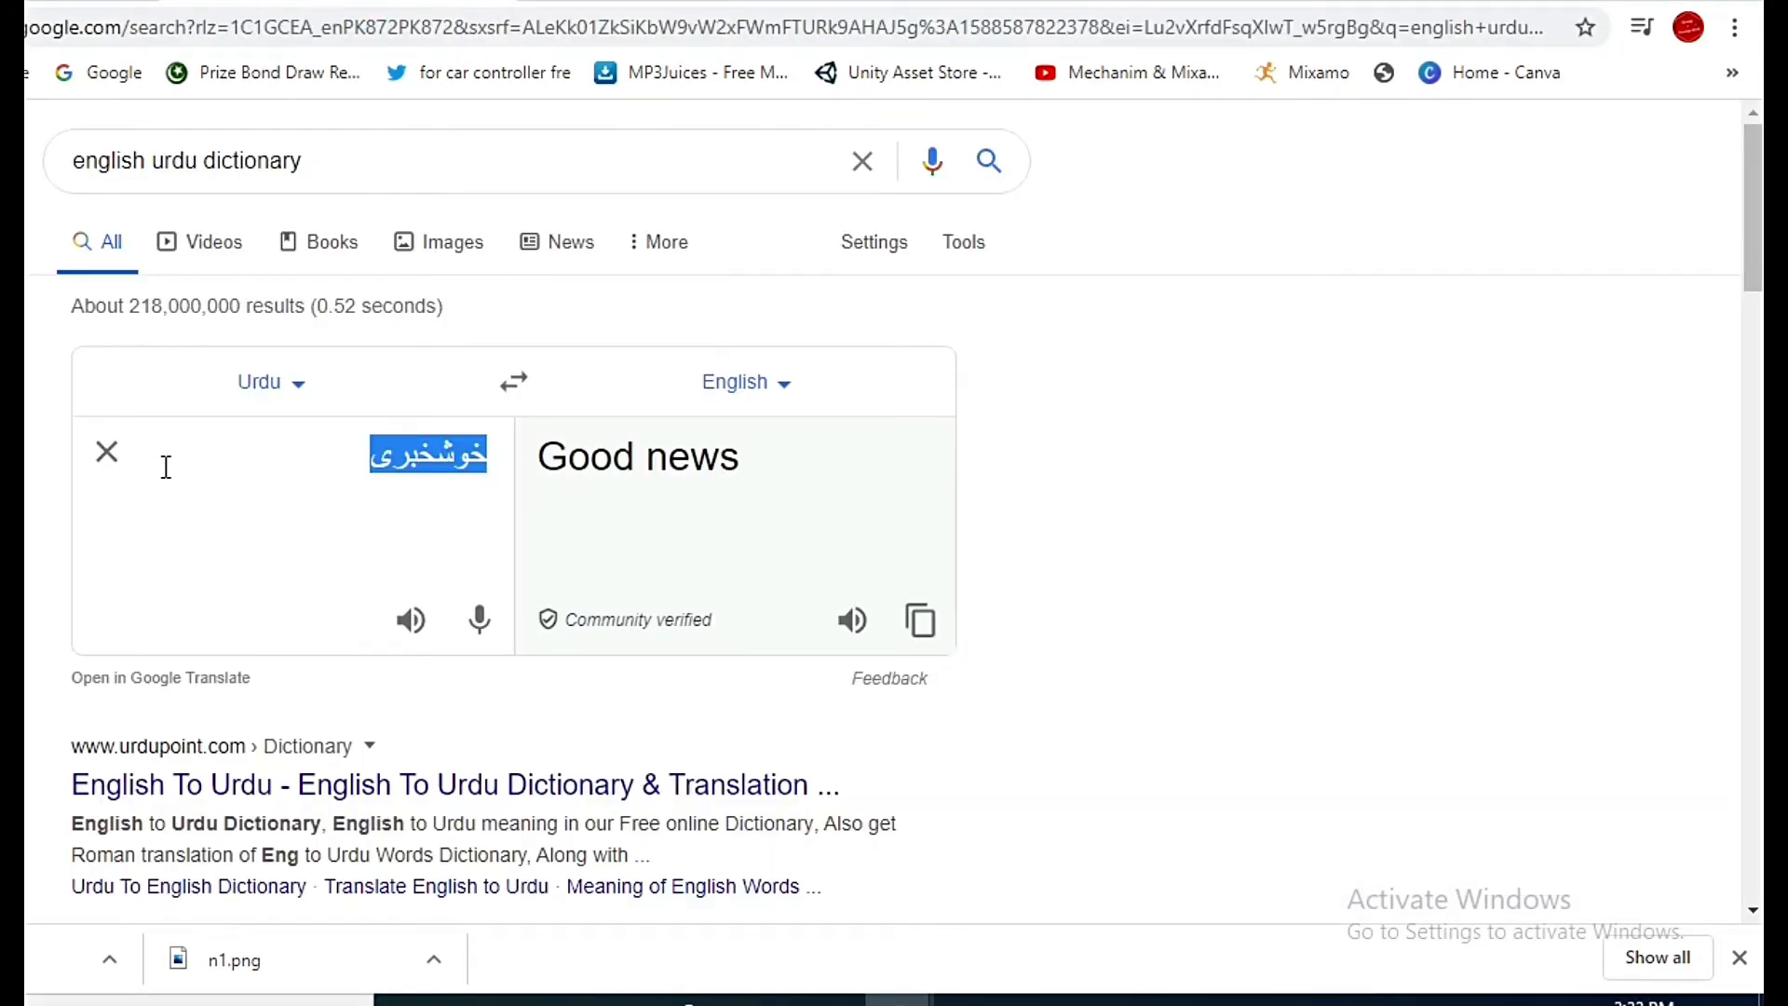
click(109, 453)
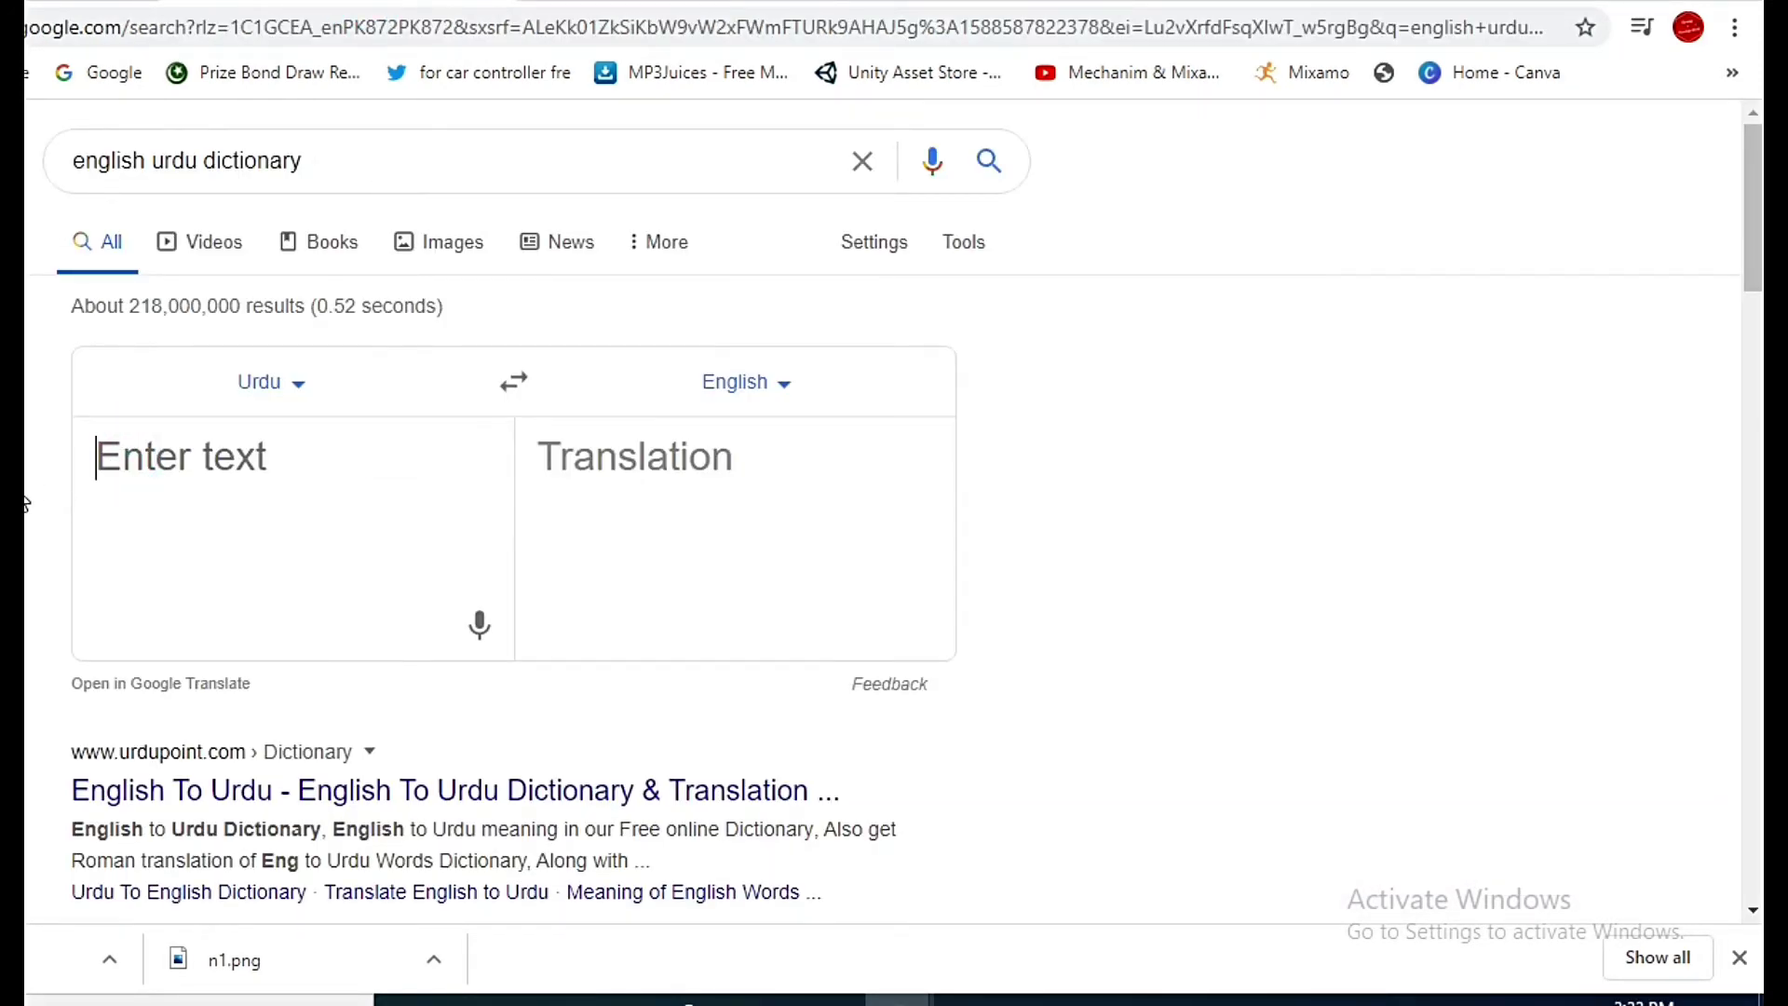
text(urdu)
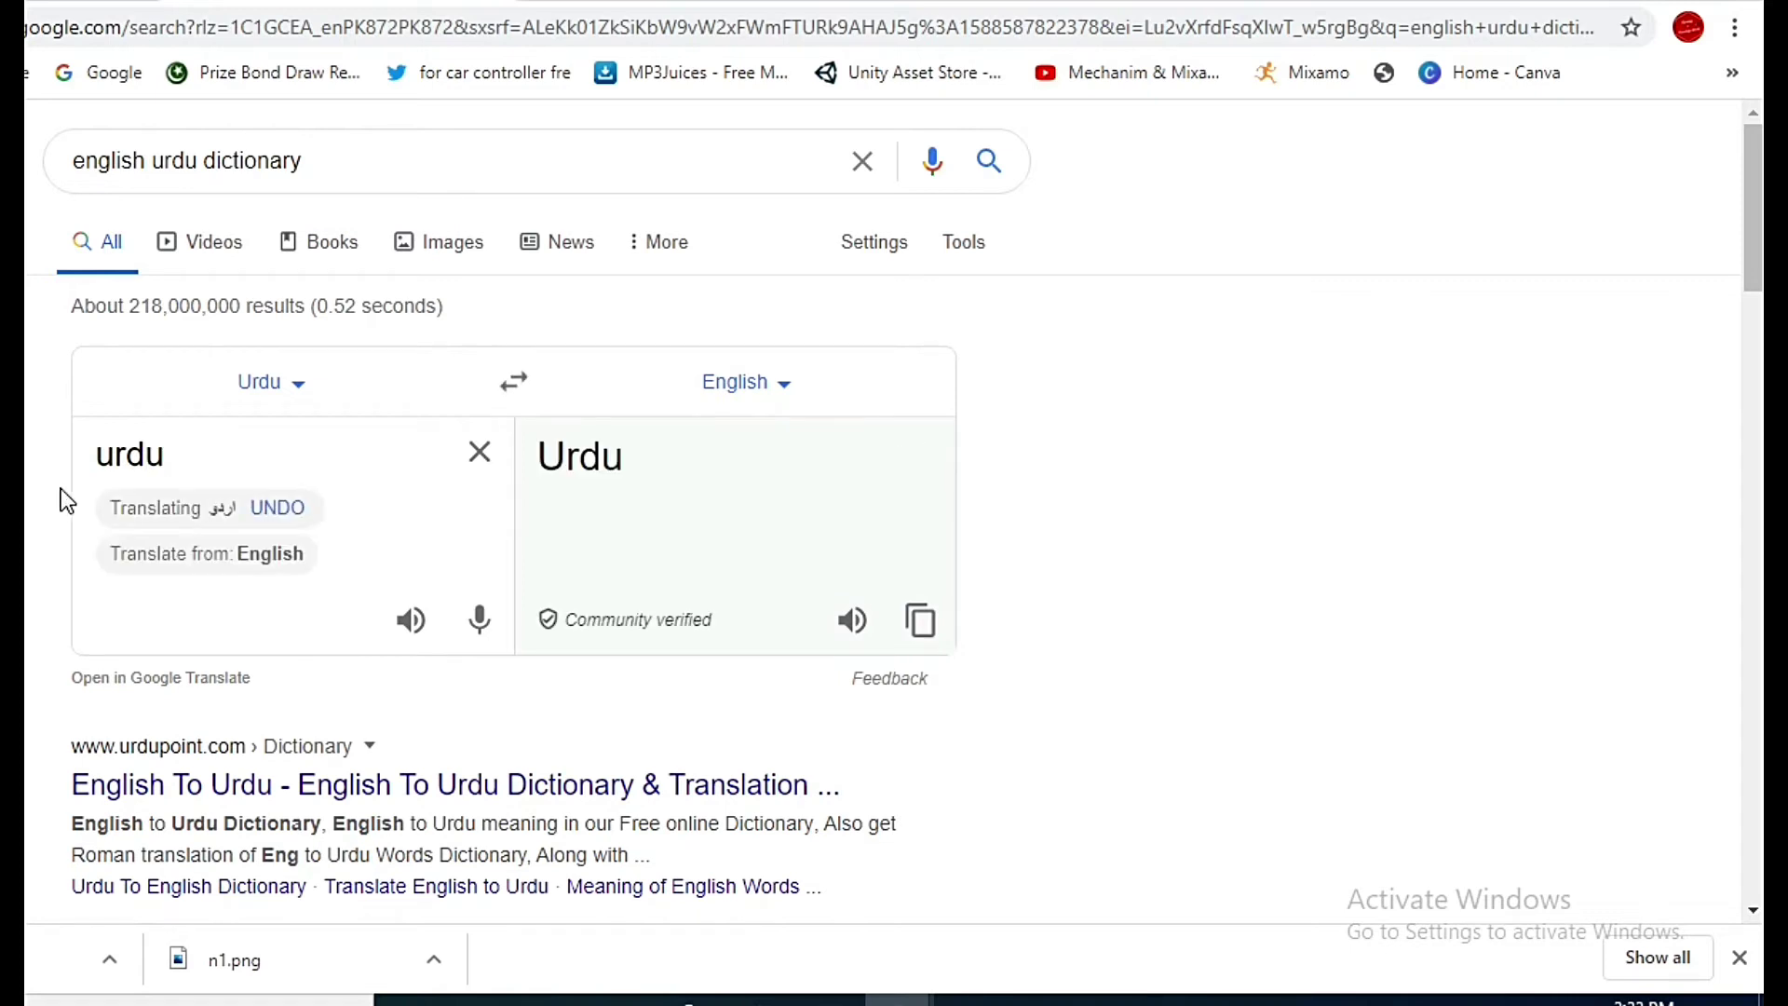
click(225, 508)
double_click(350, 467)
key(ctrl+c)
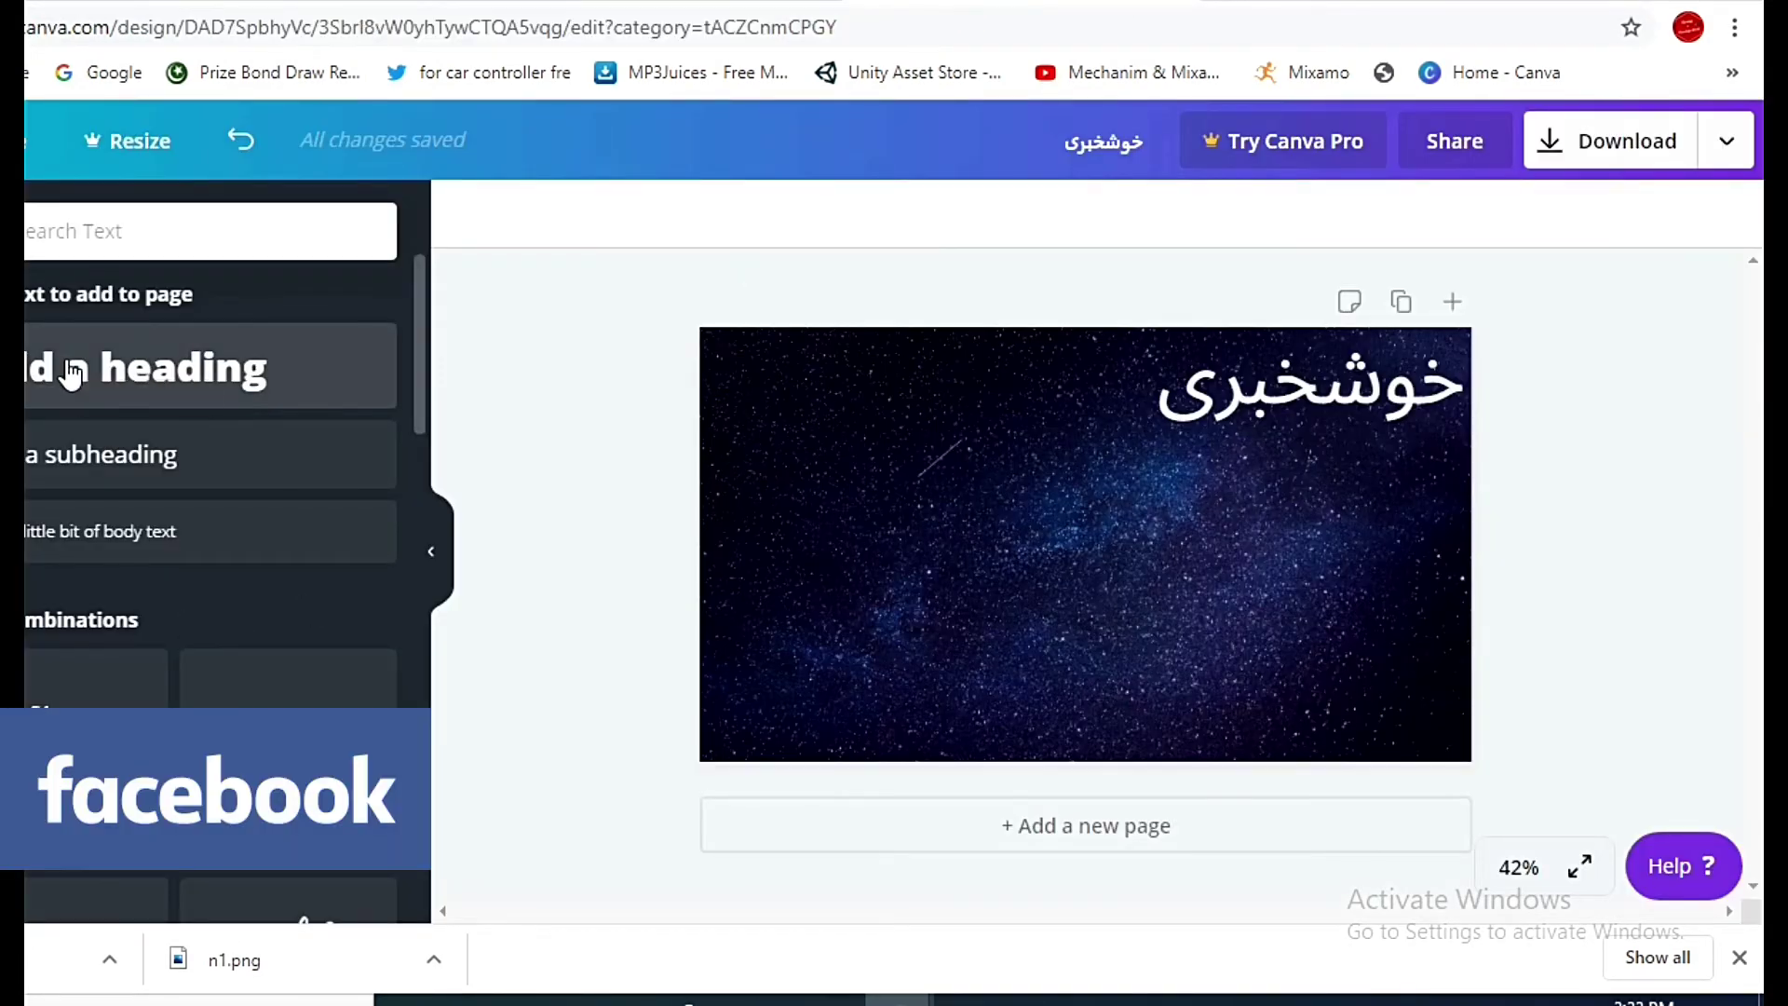
Step: Paste اردو into a new heading, enlarge it, and place it beside خوشخبری along the top
click(71, 372)
key(ctrl+v)
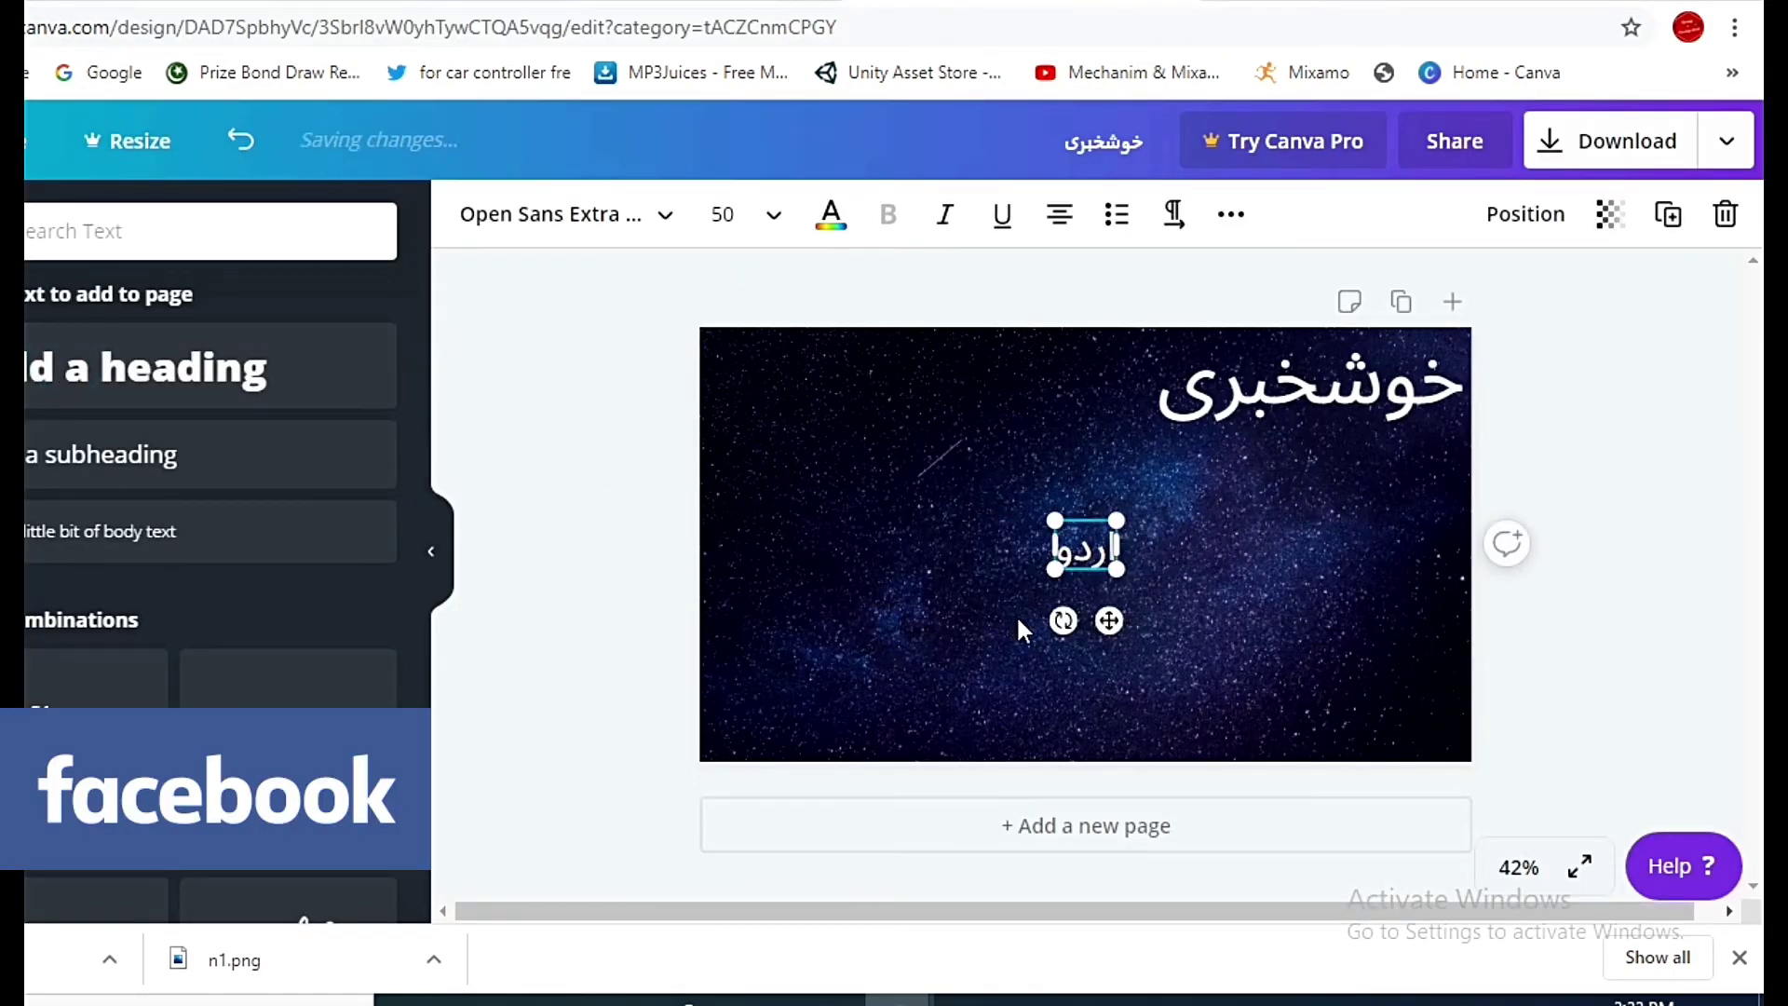
drag(1055, 569, 892, 571)
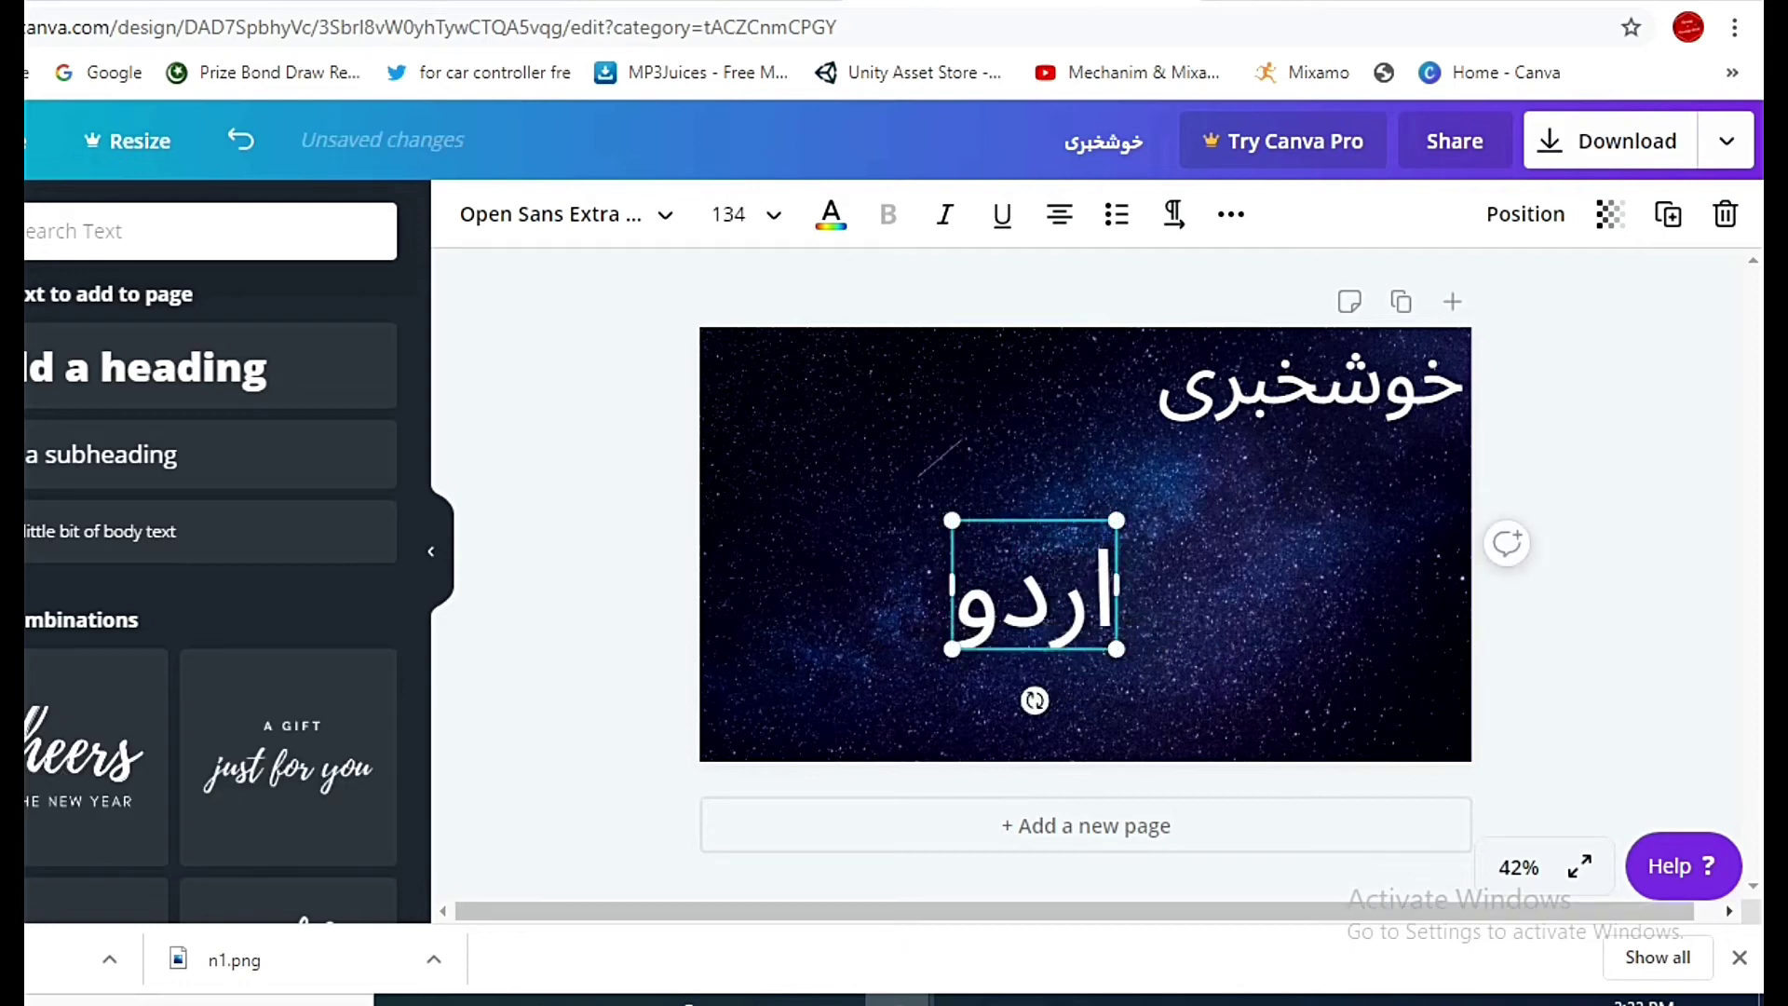
mouse_move(1029, 519)
mouse_down()
mouse_move(1038, 316)
mouse_move(1038, 335)
mouse_up()
click(1714, 478)
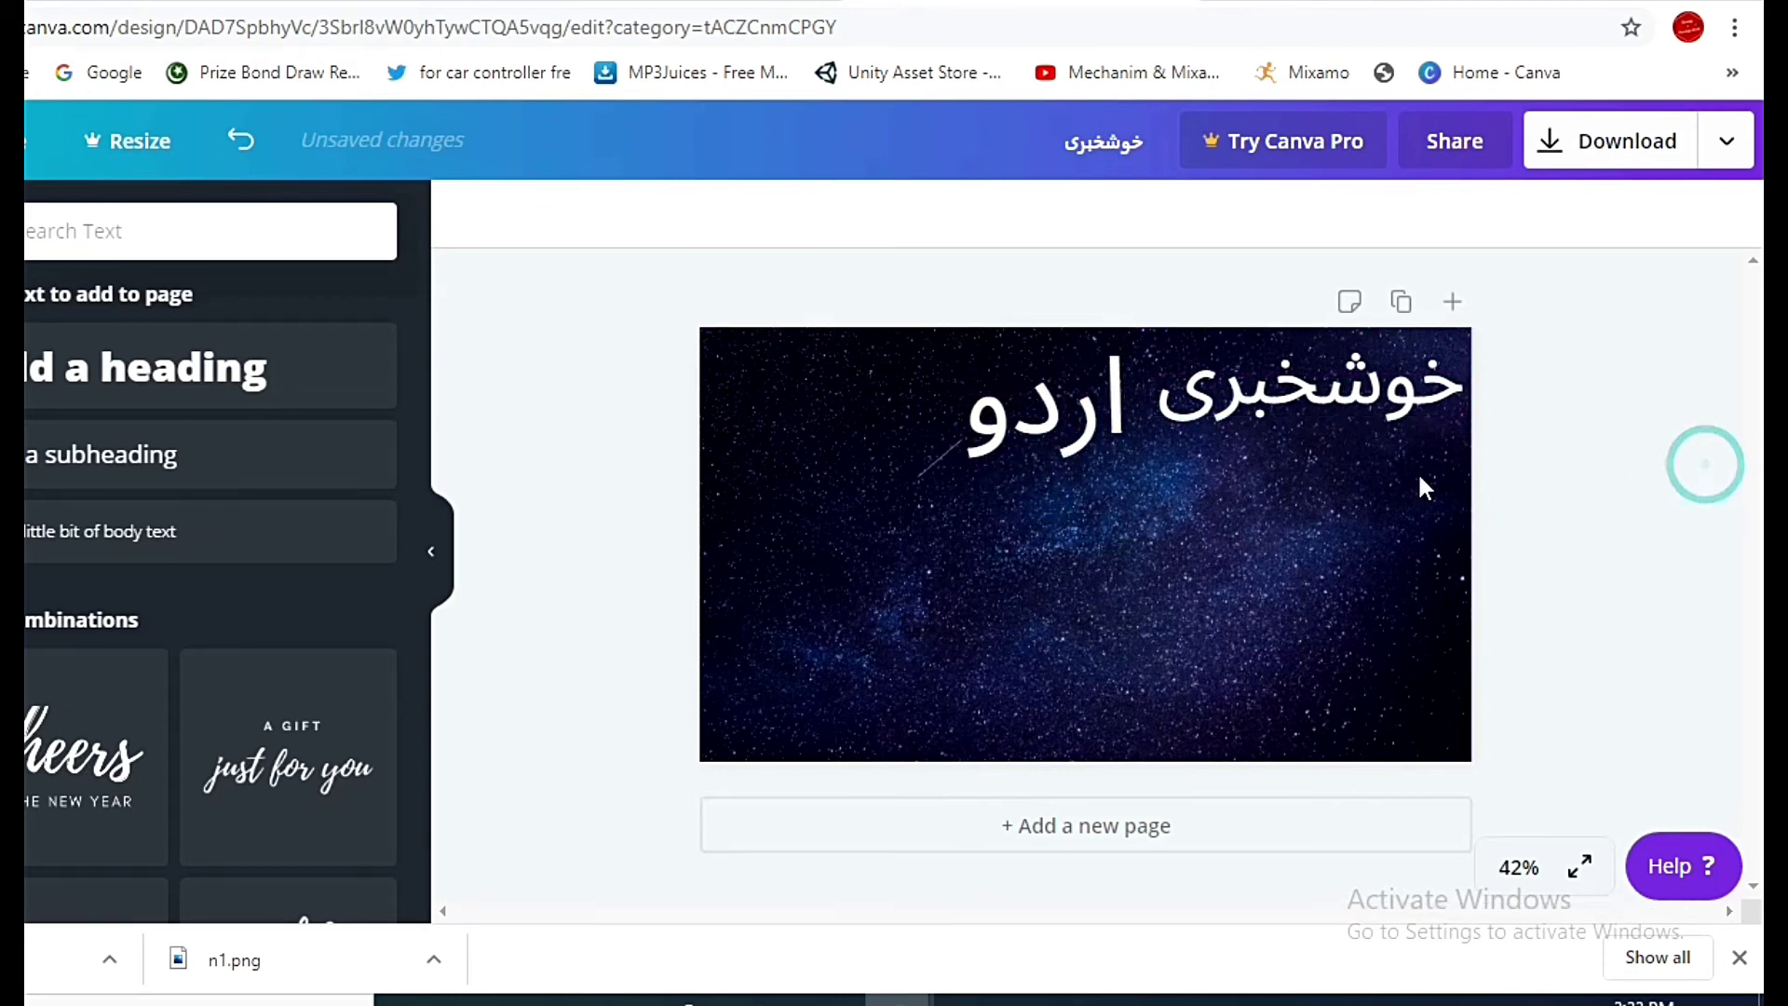
drag(1083, 404, 1080, 384)
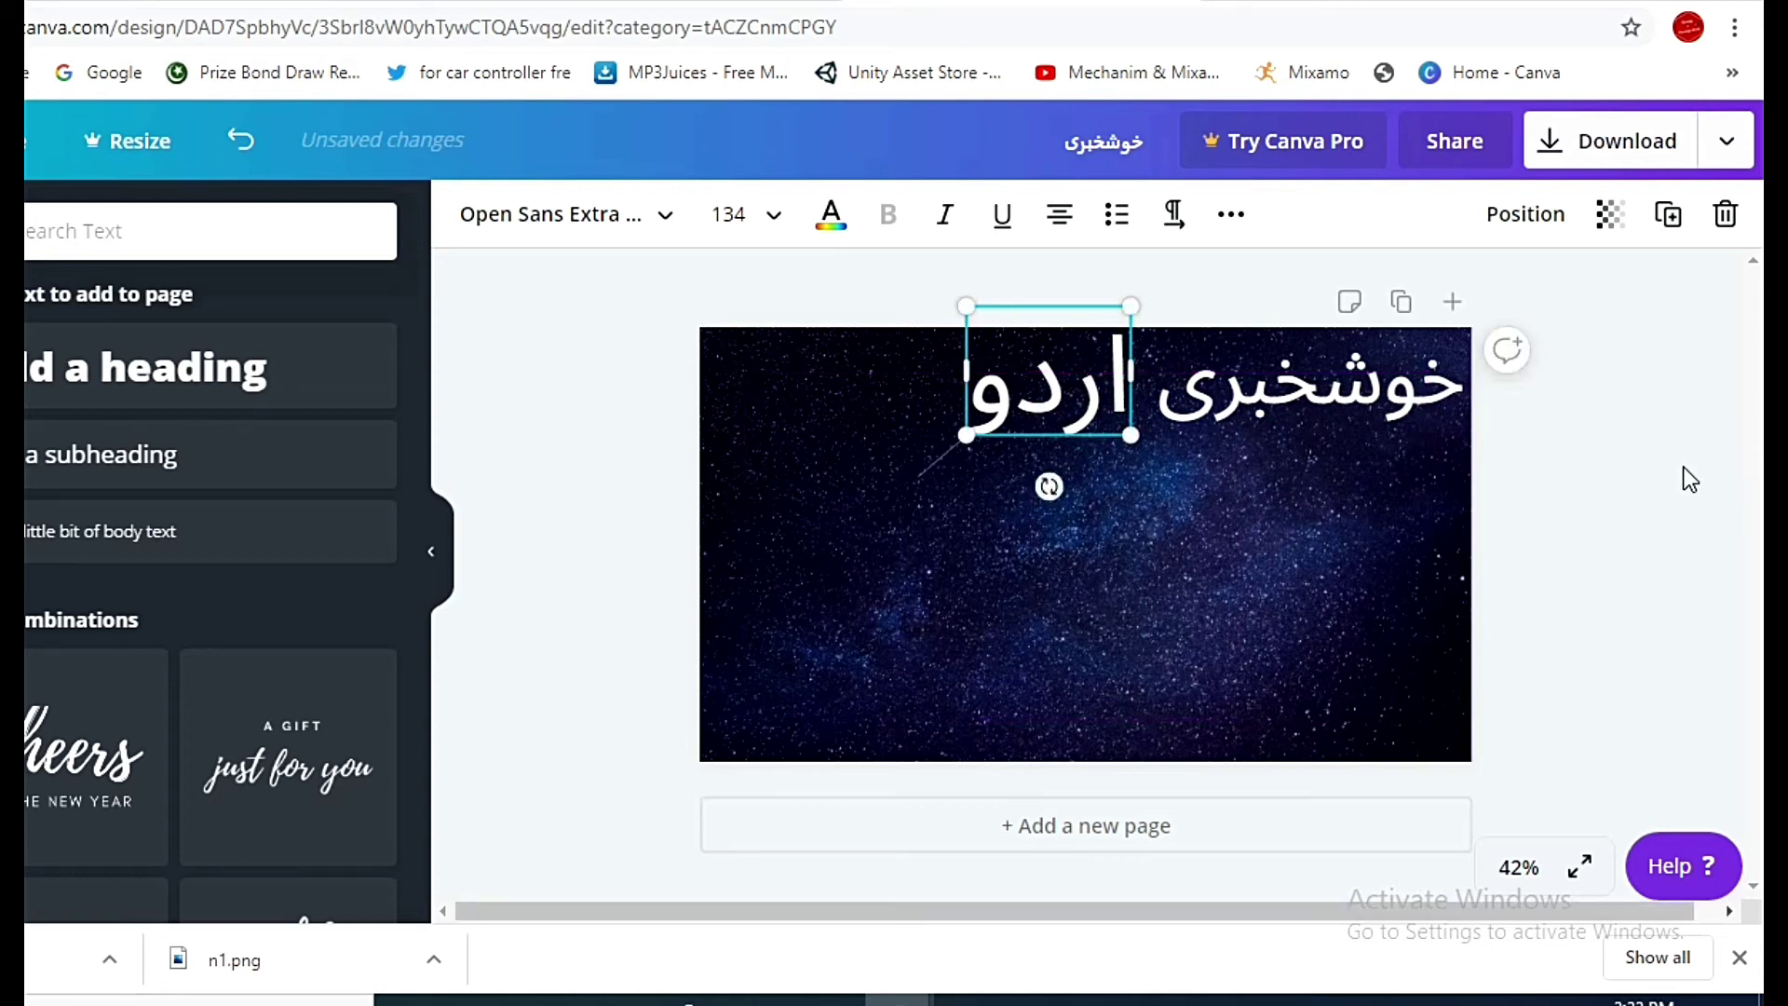
click(1683, 470)
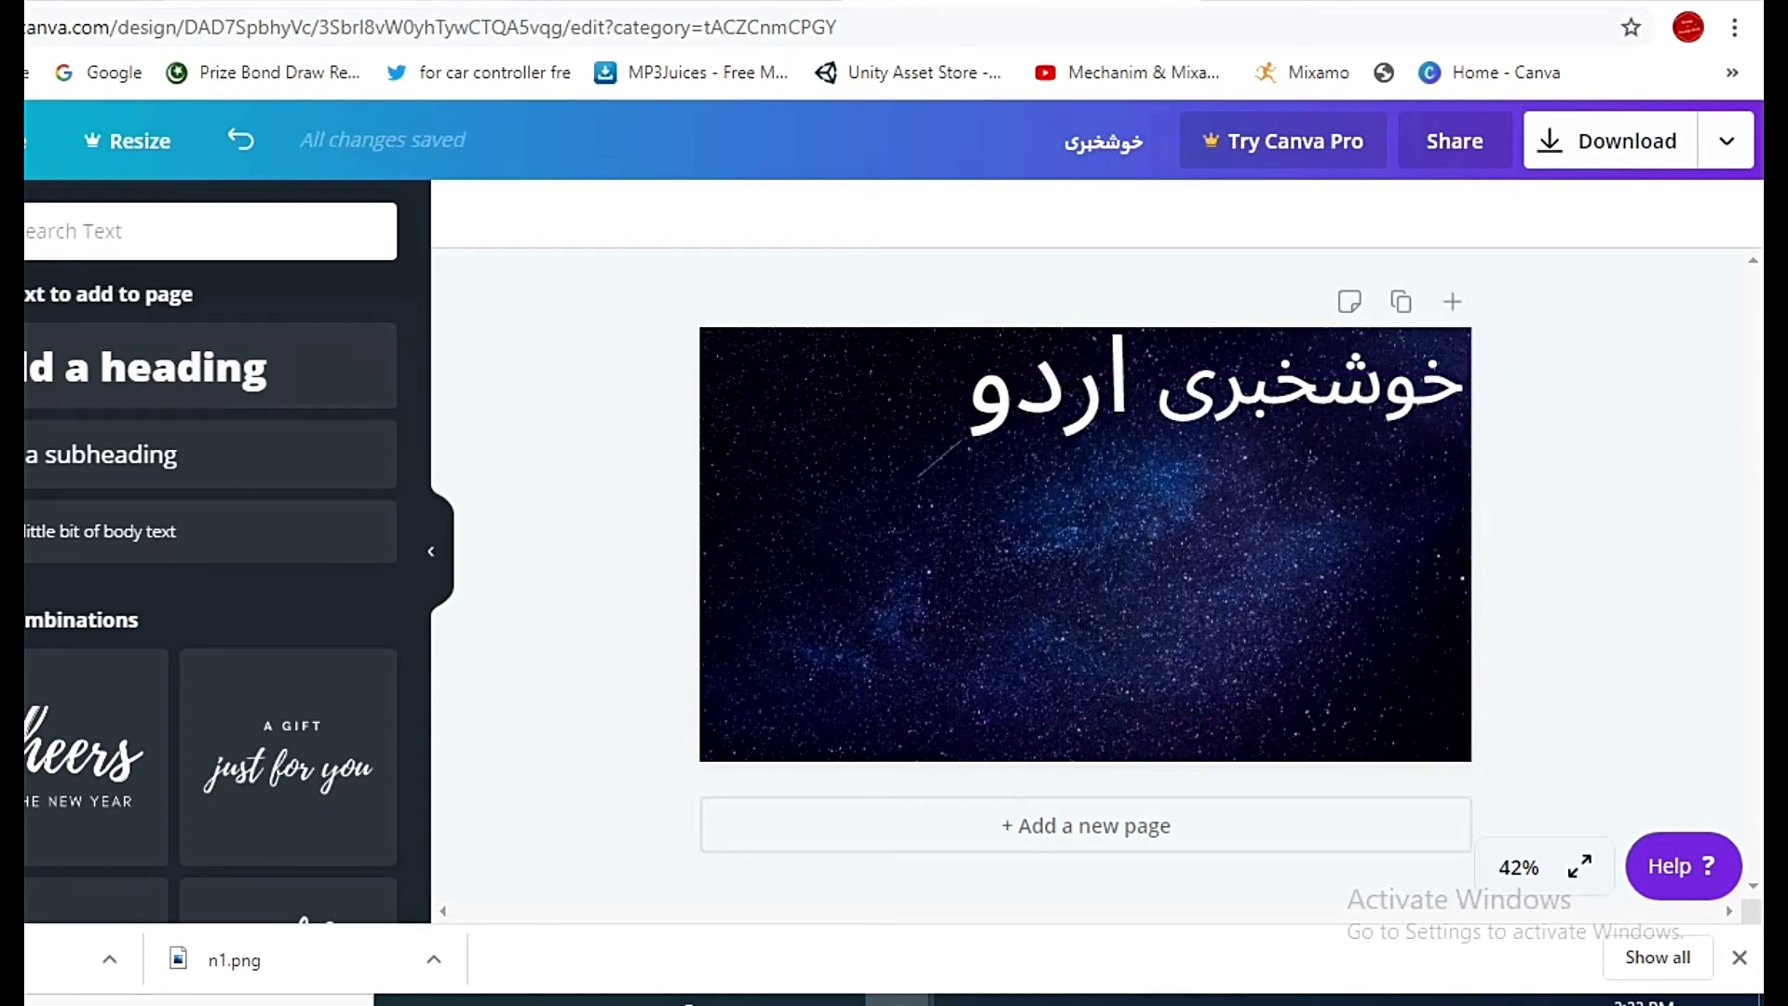
key(ctrl+Tab)
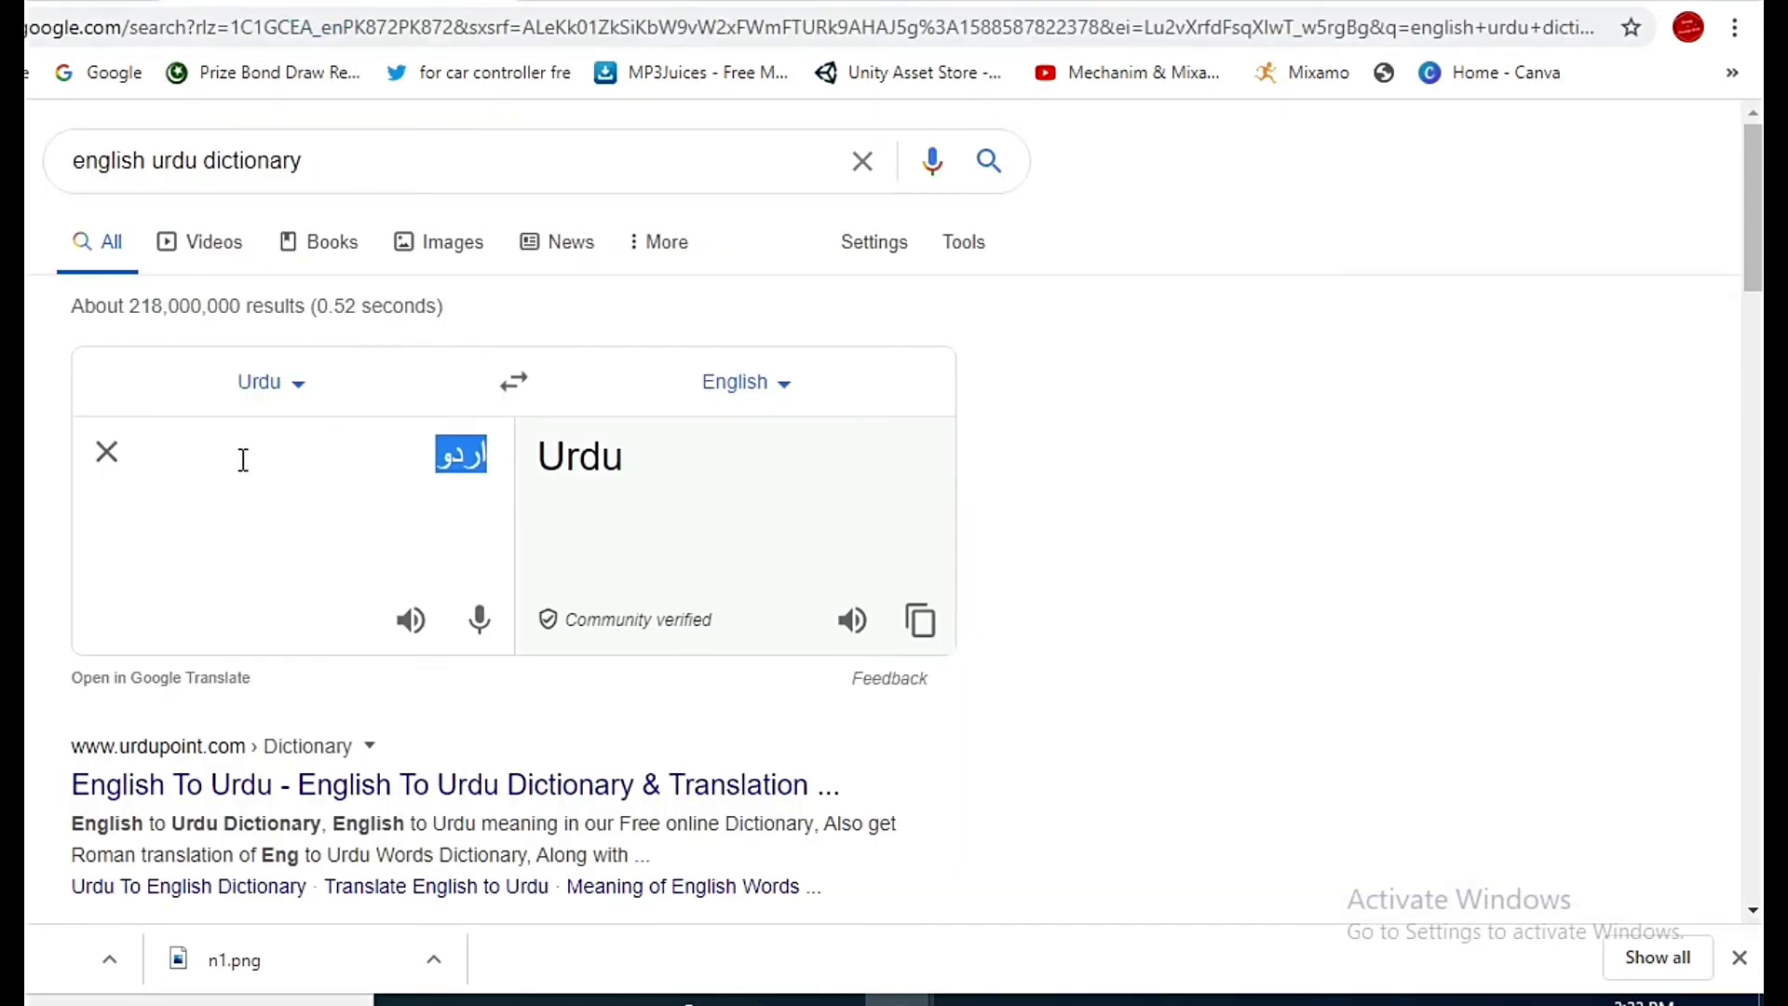
Step: Convert 'likhaye' into the Urdu-script لکھے, select it for copying, and return to Canva
click(108, 452)
text(likhaye)
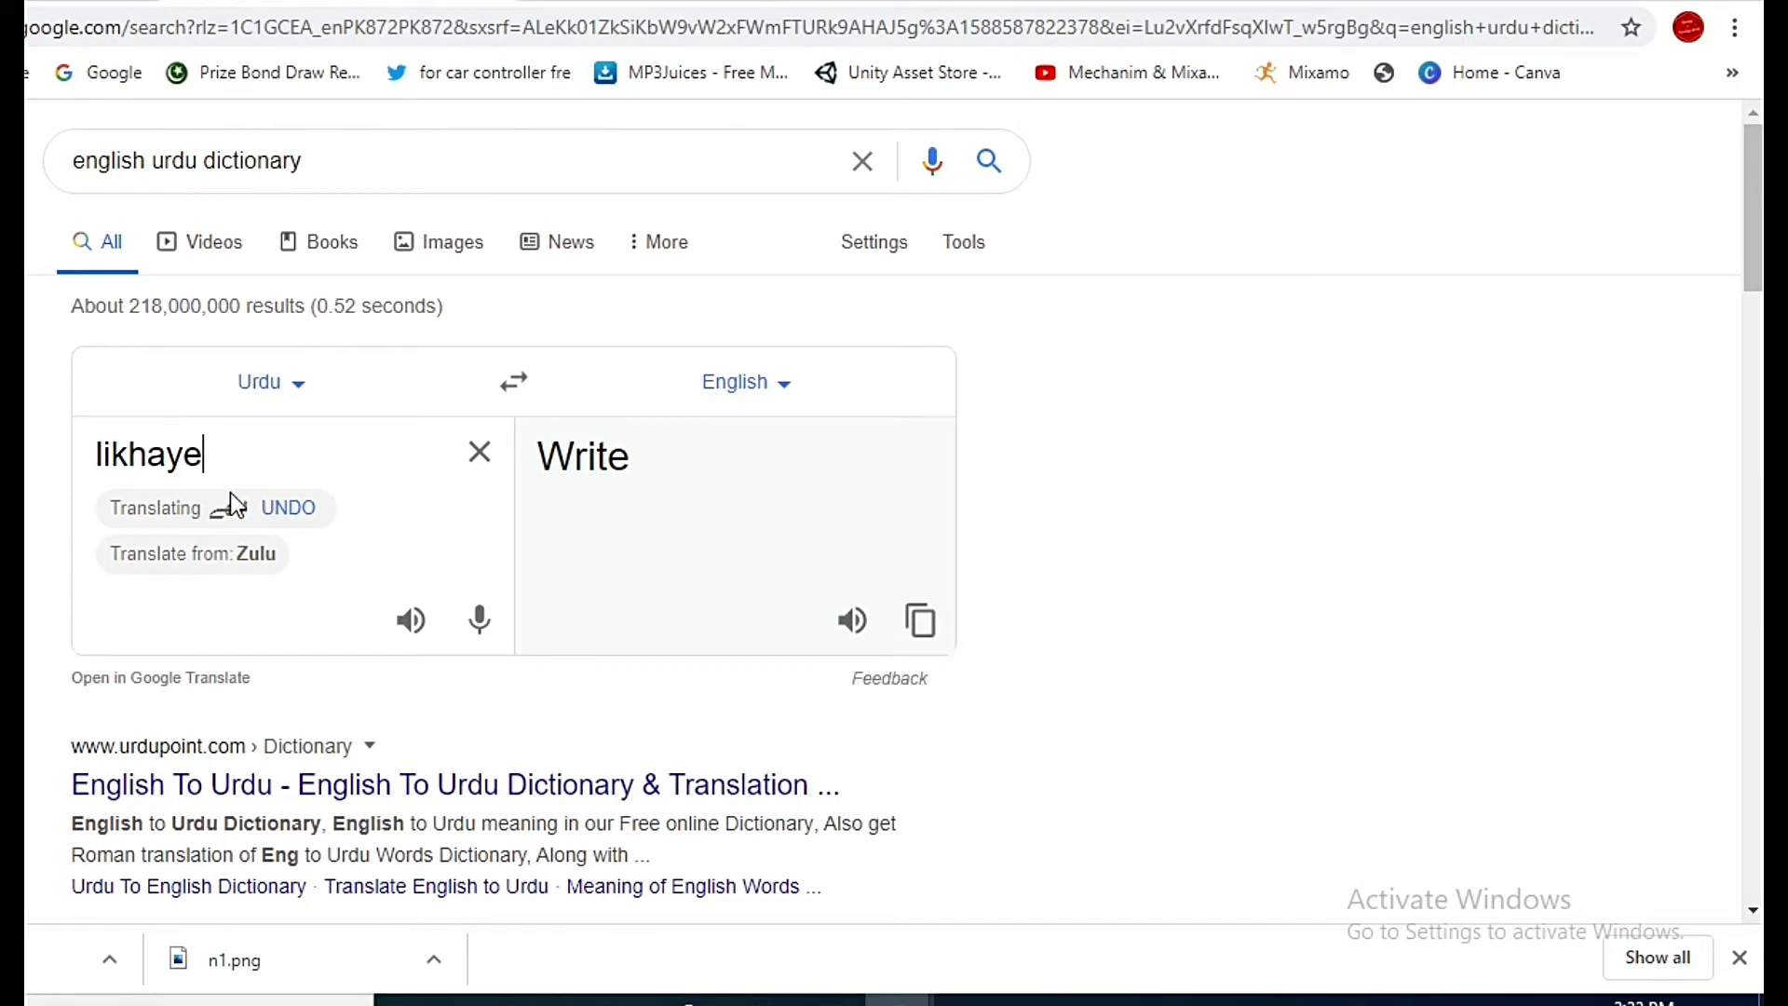
click(227, 459)
key(BackSpace)
text(a)
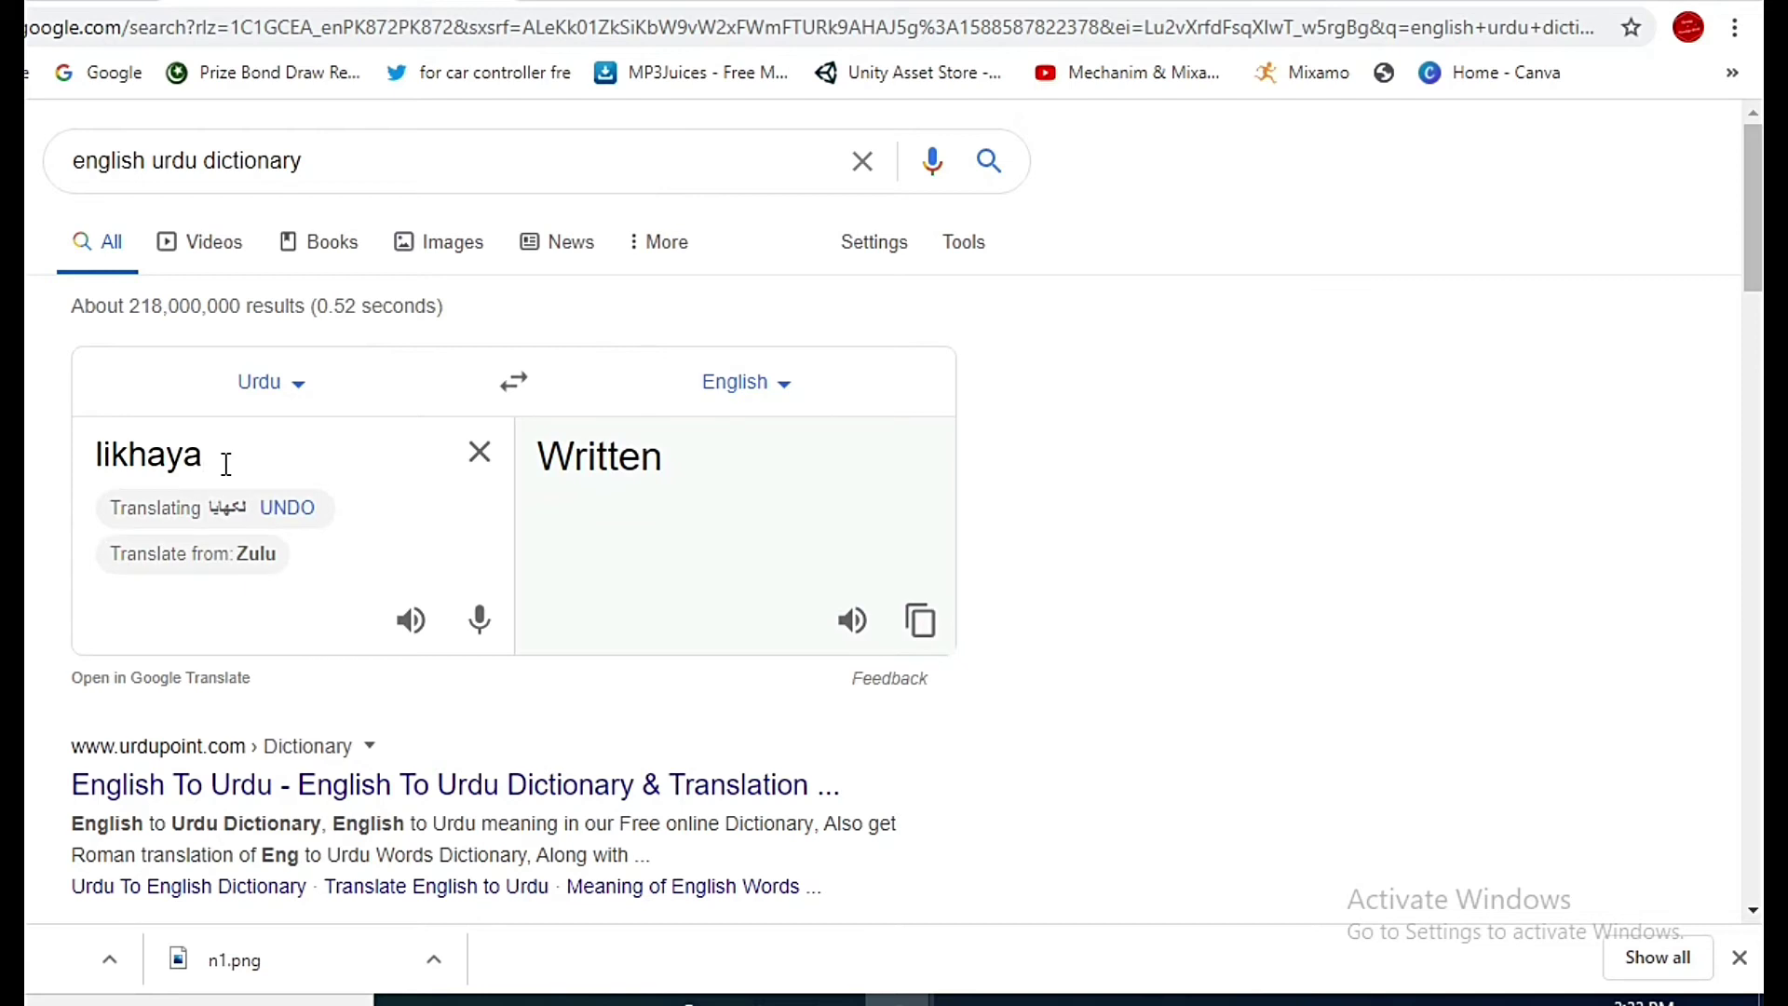
key(BackSpace)
text(e)
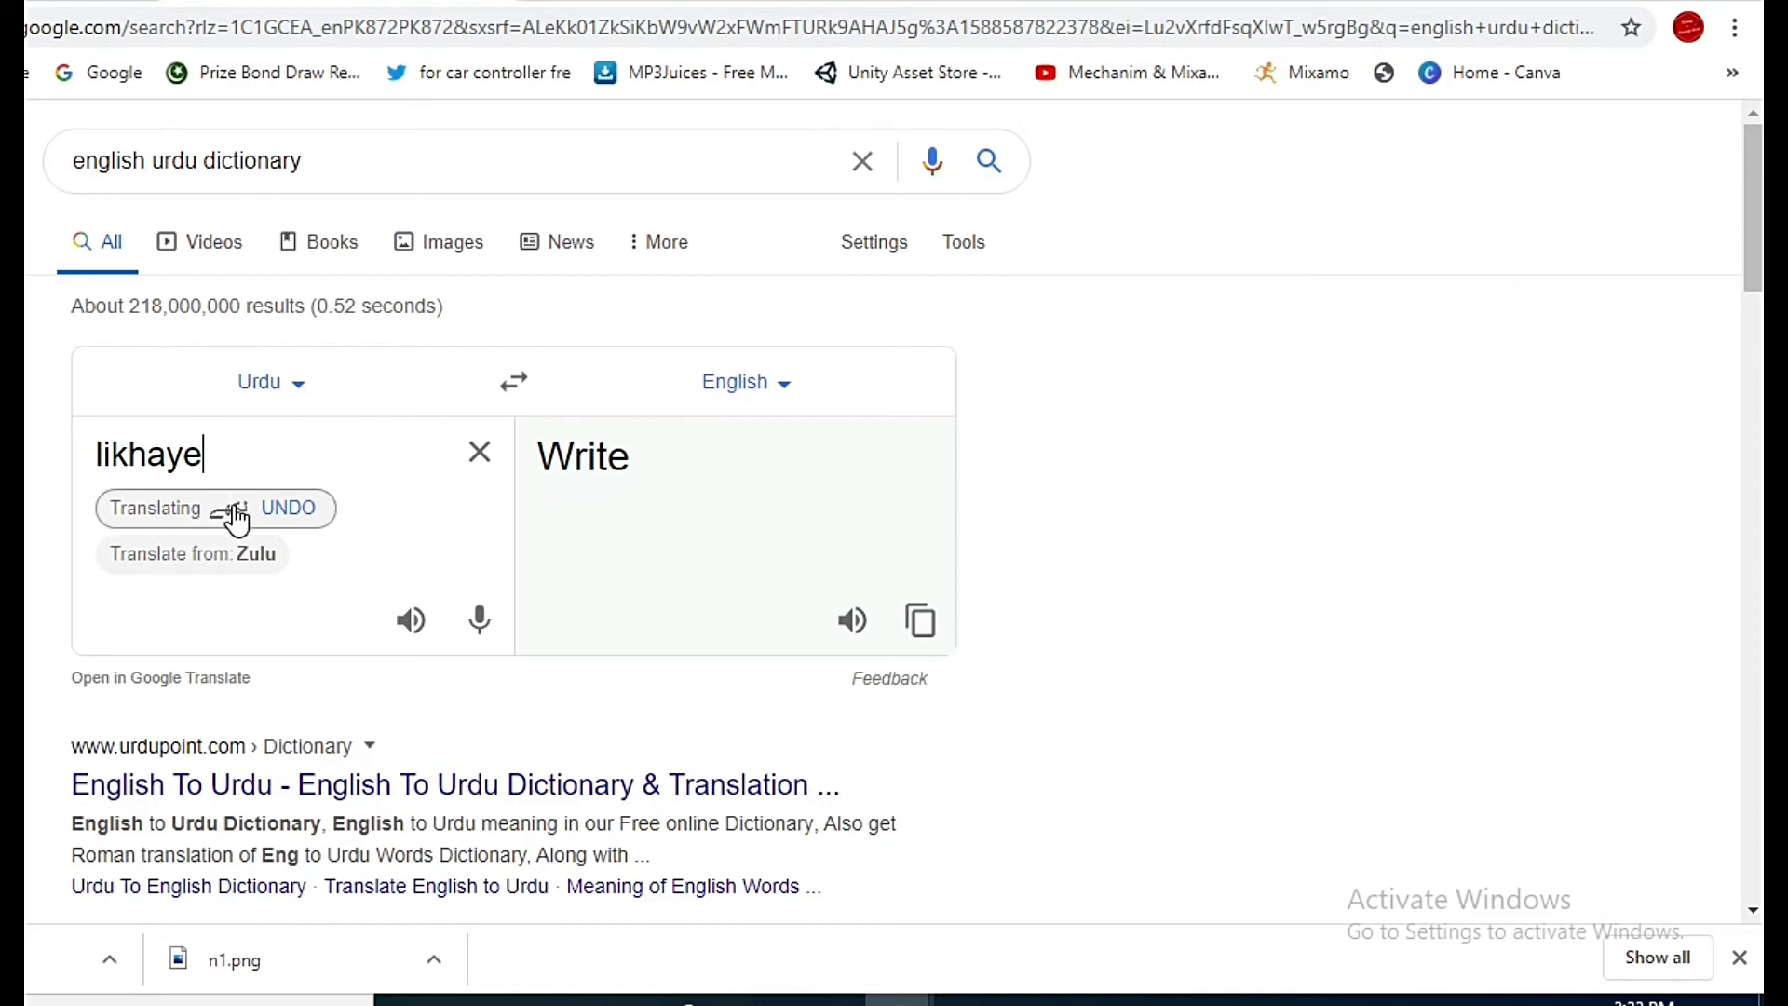
click(231, 508)
drag(353, 471, 511, 471)
key(ctrl+c)
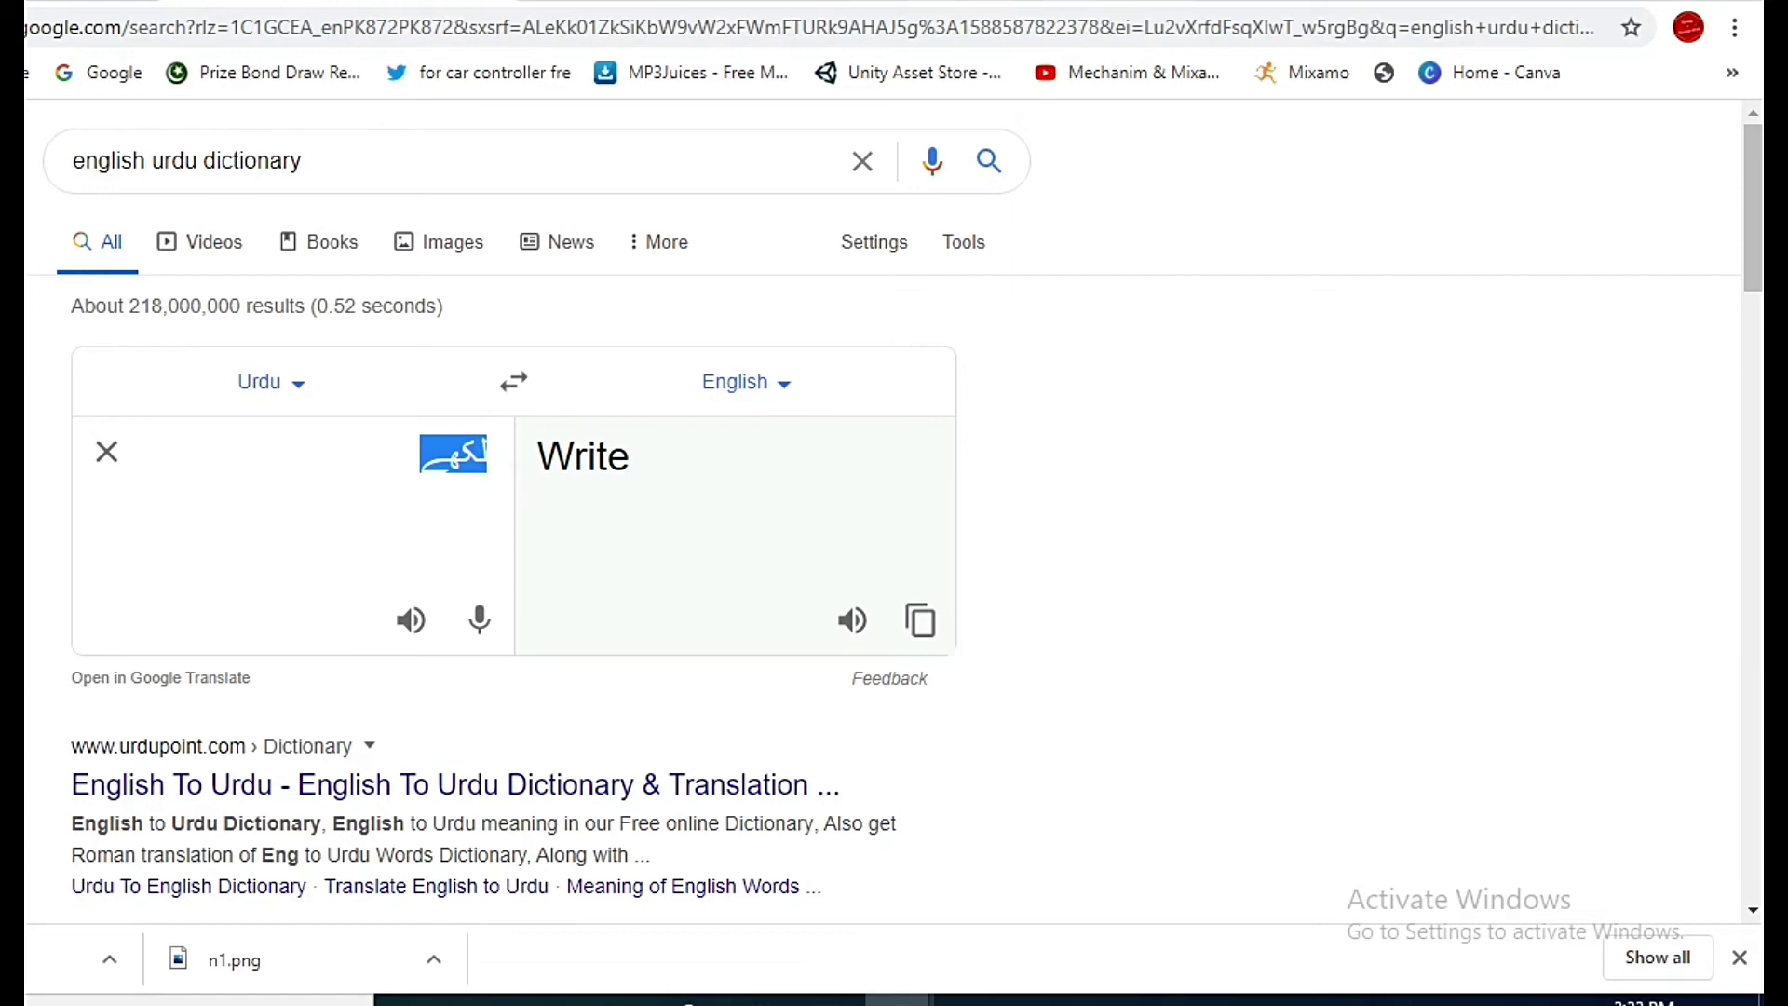
click(894, 1)
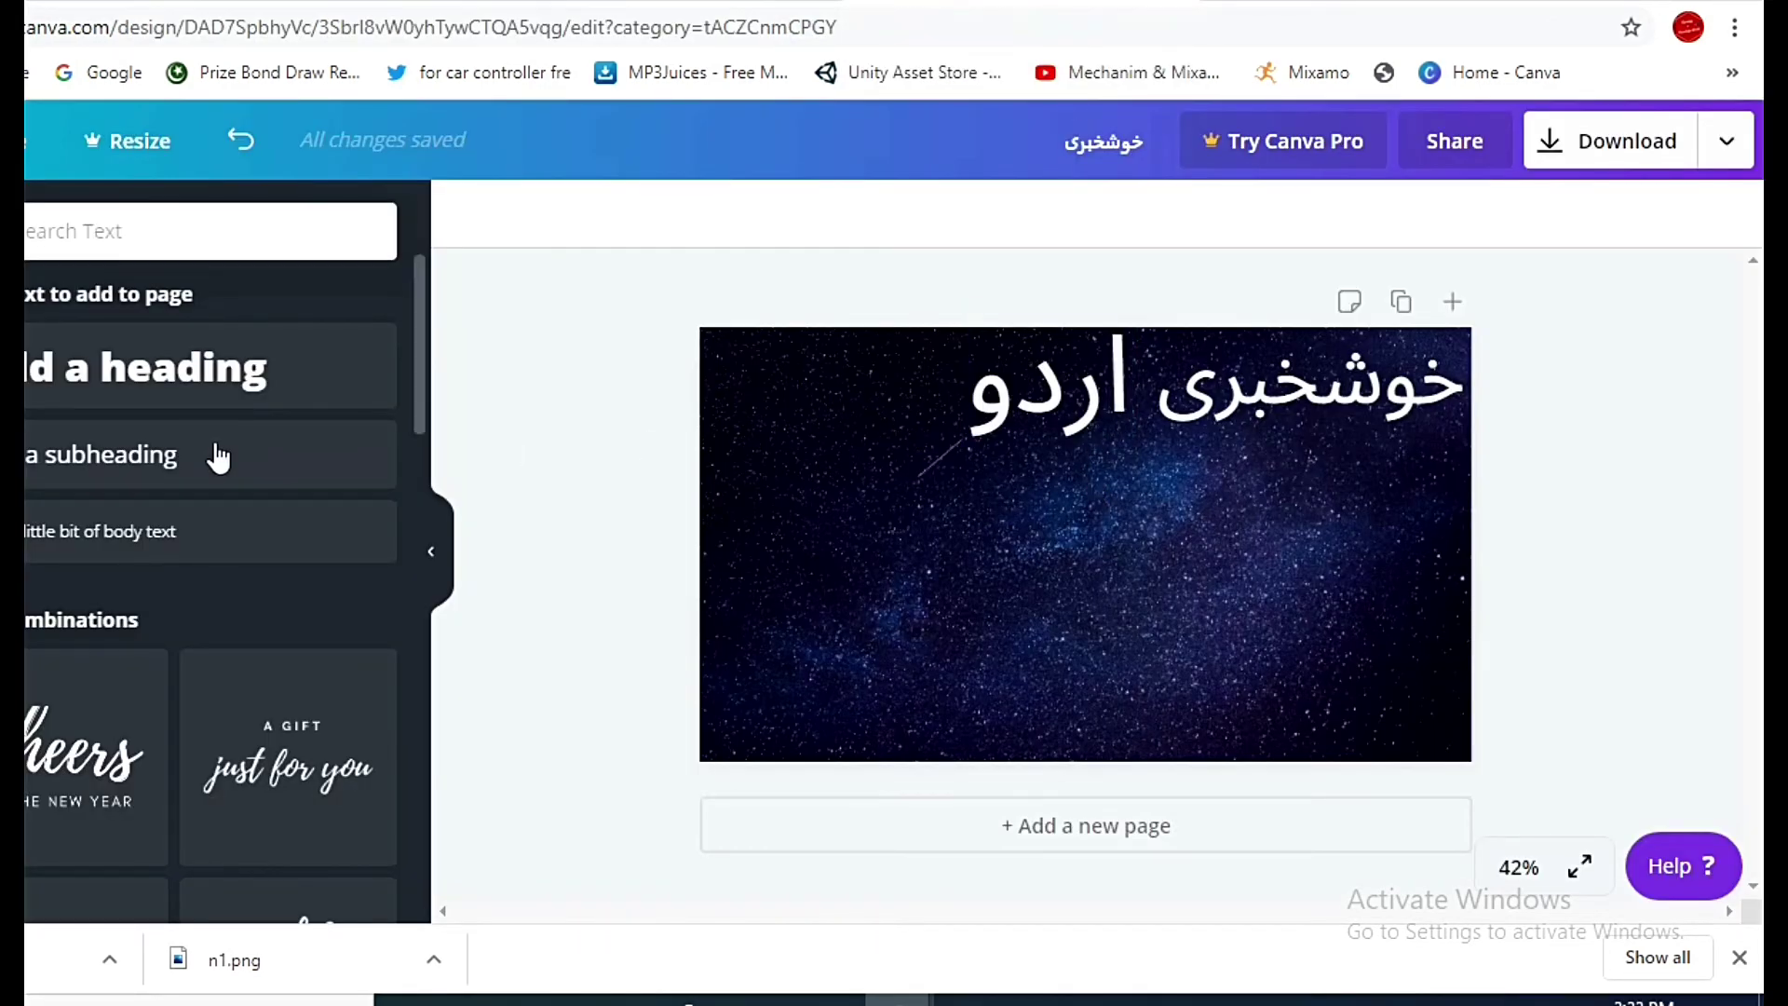
Step: Paste لکھے into a new heading, resize it, and line it up left of اردو at the top
click(168, 366)
key(ctrl+v)
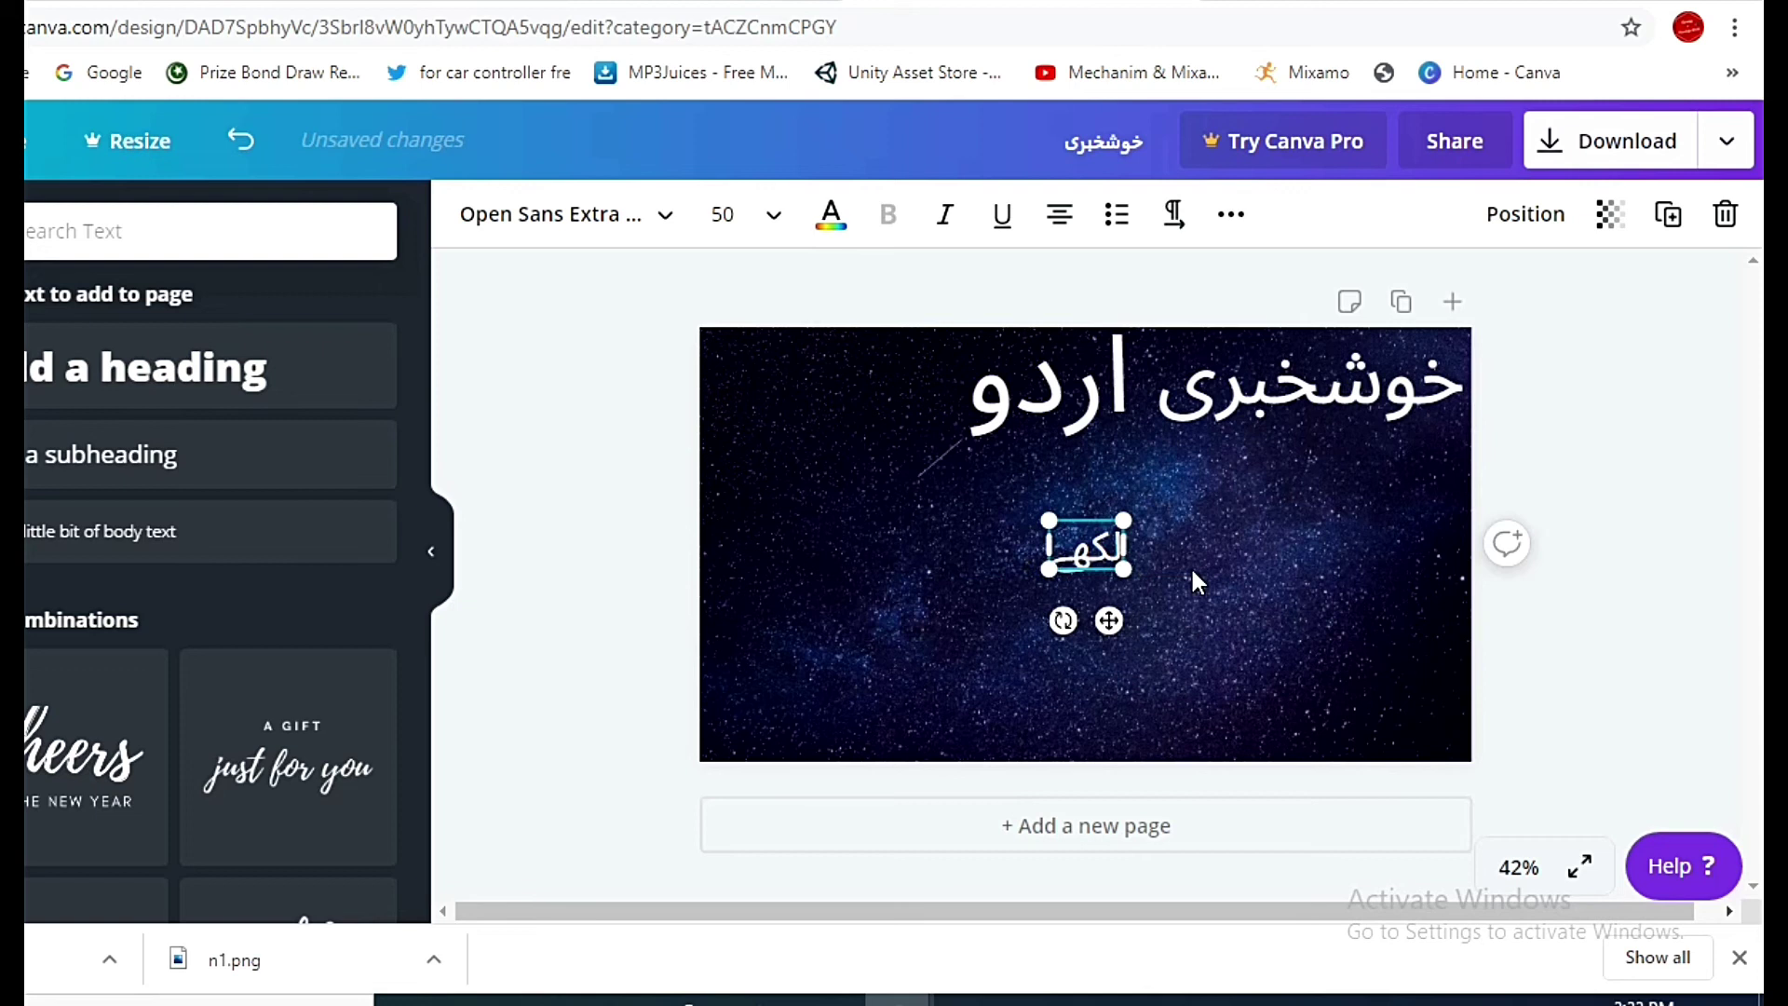
drag(1124, 573, 1360, 722)
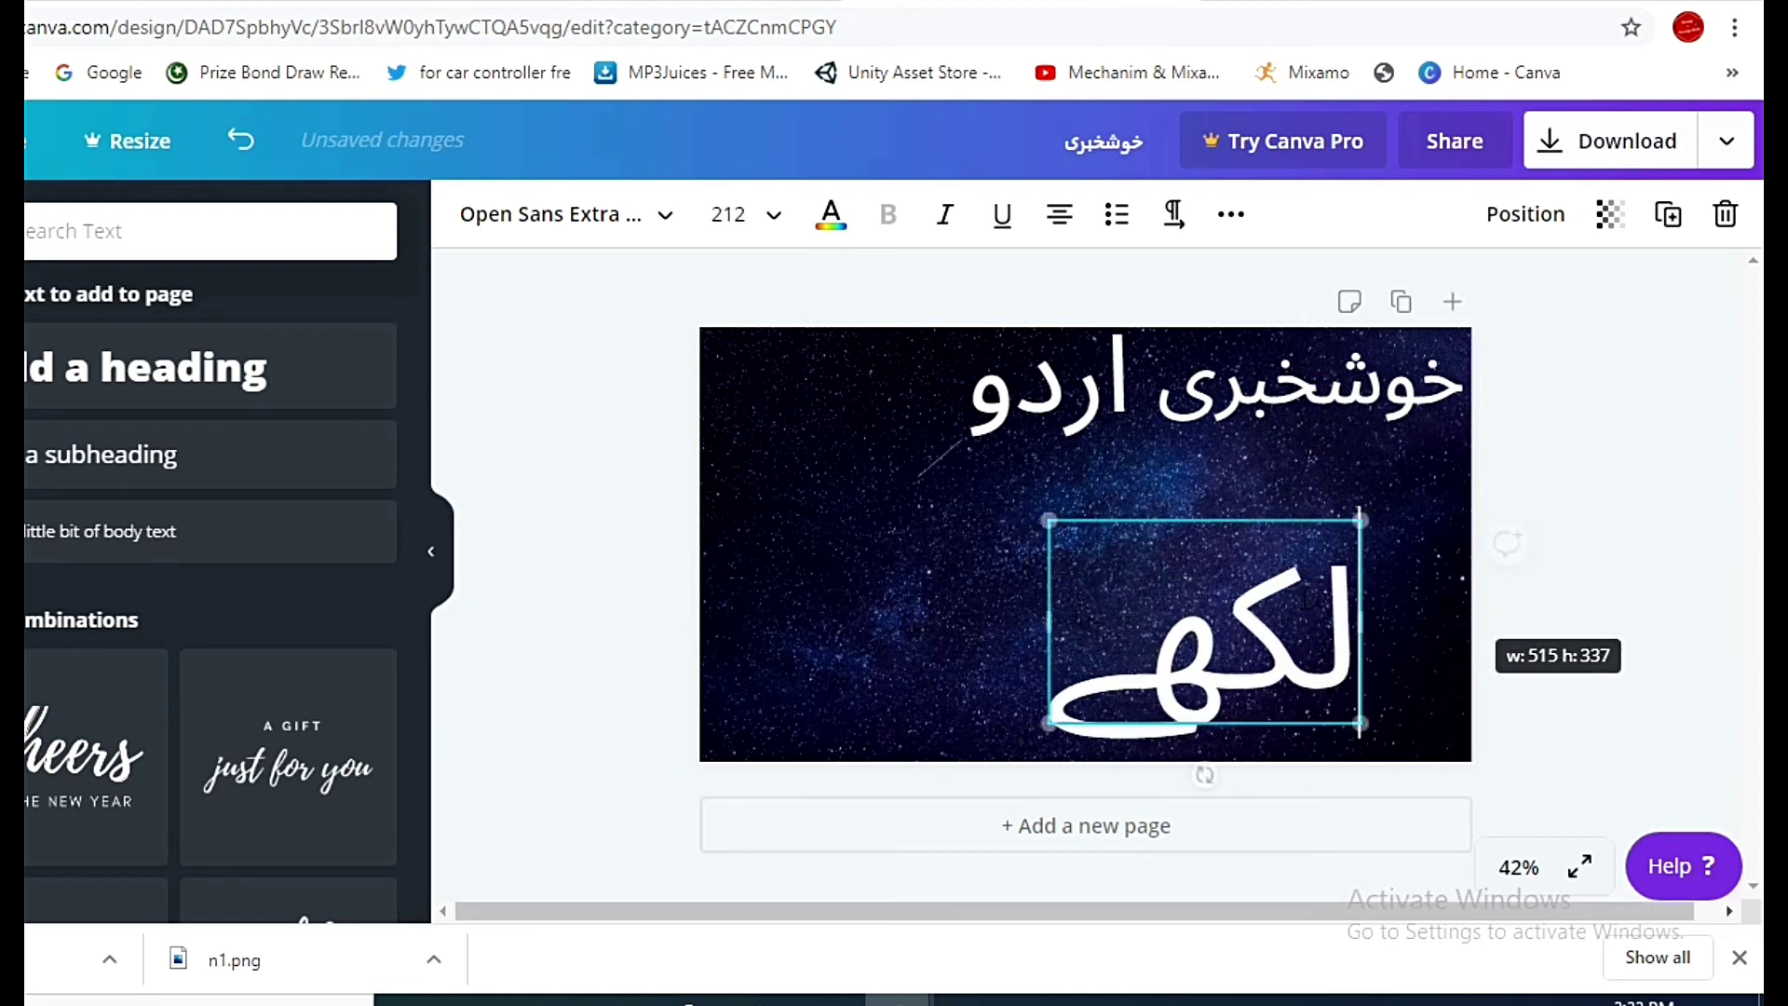
click(1168, 516)
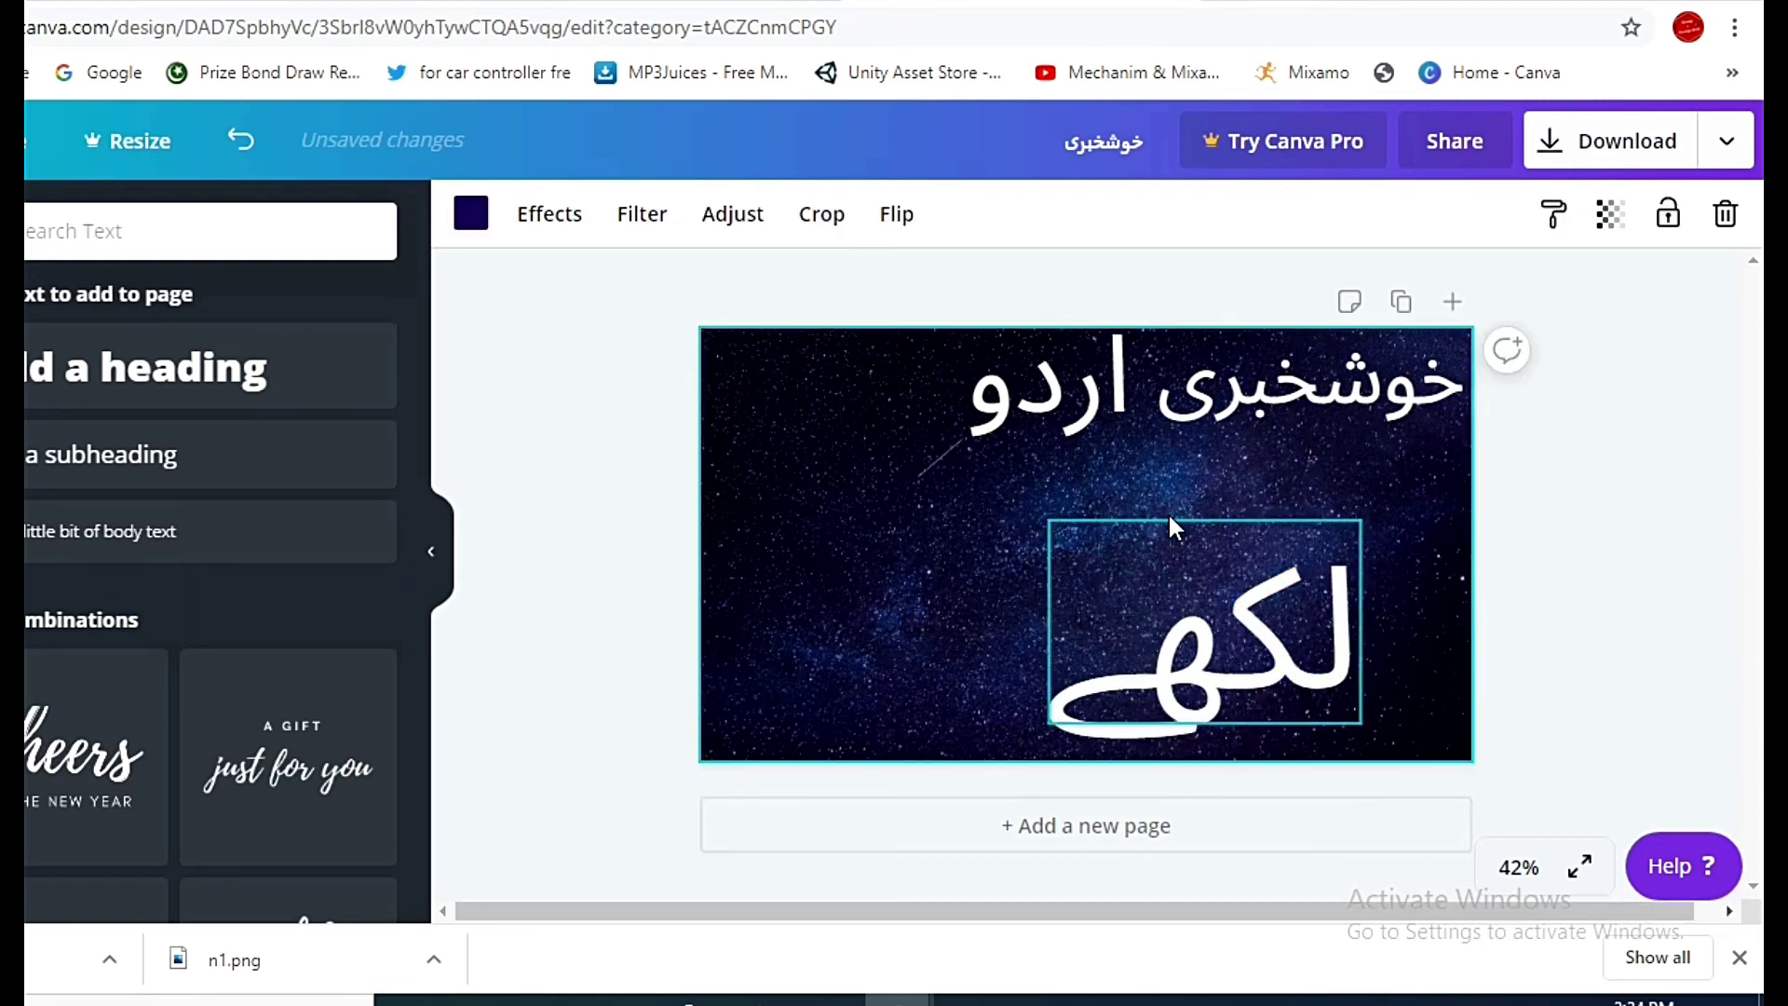
click(1174, 540)
drag(1175, 545, 738, 384)
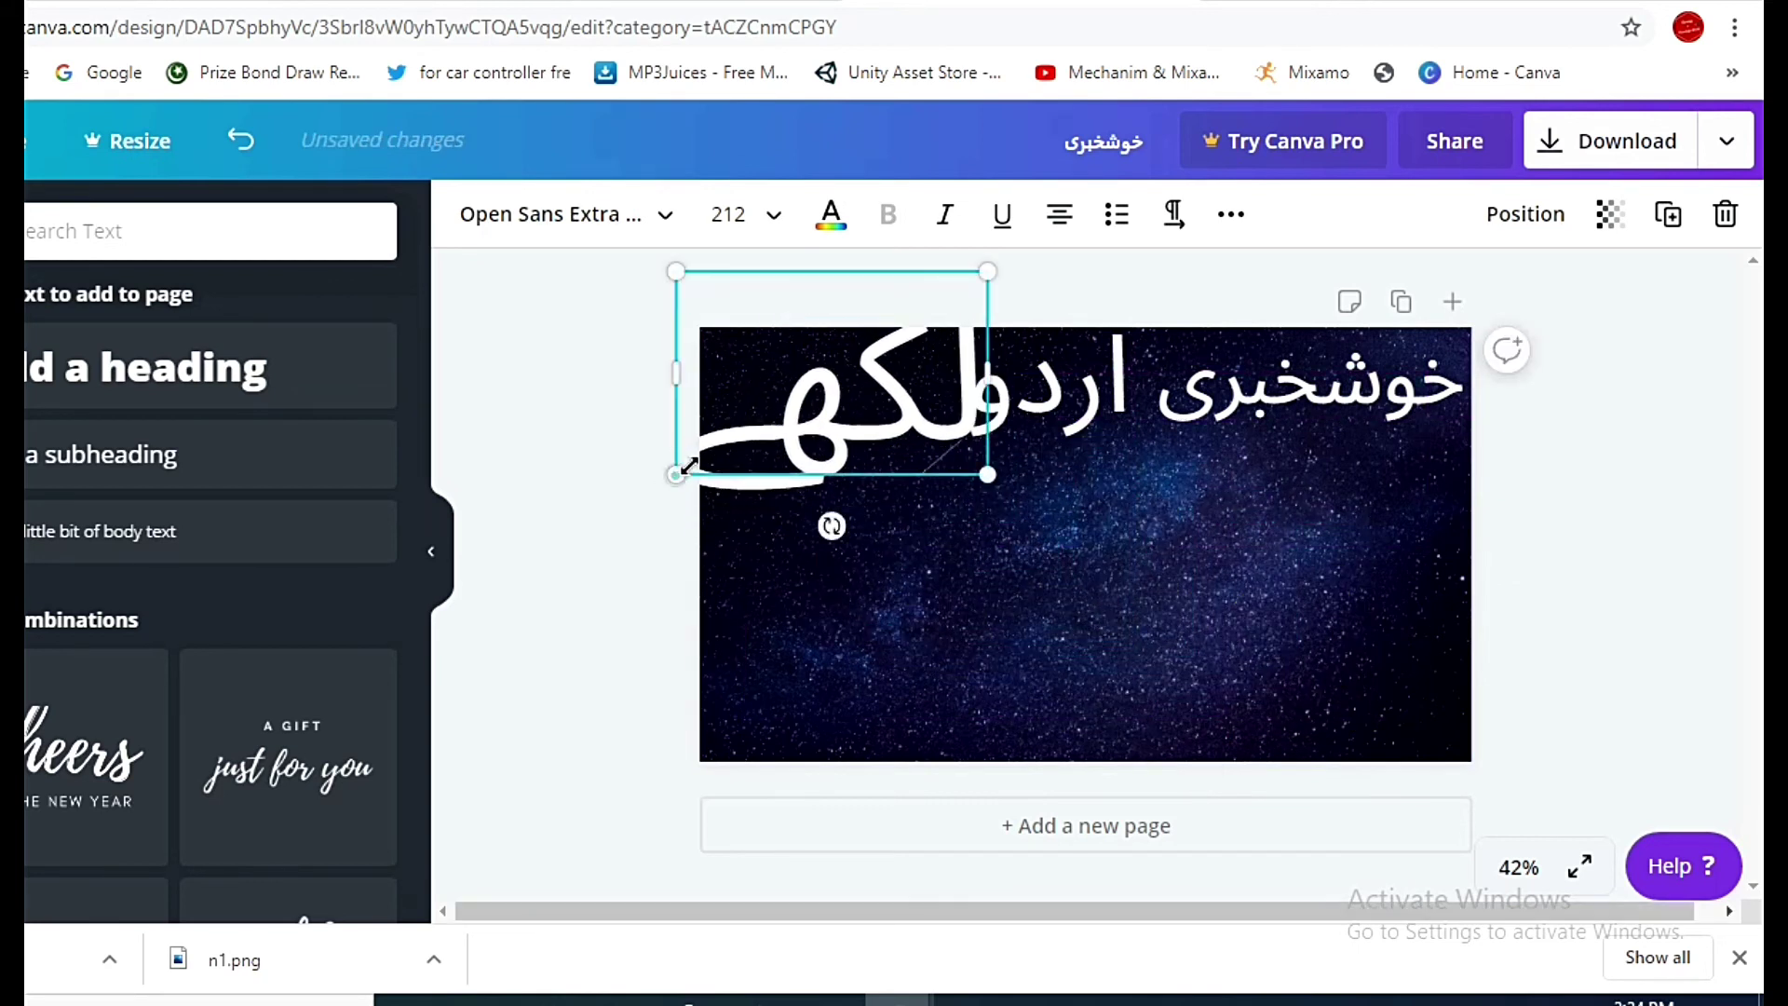
drag(676, 474, 807, 410)
drag(853, 354, 810, 389)
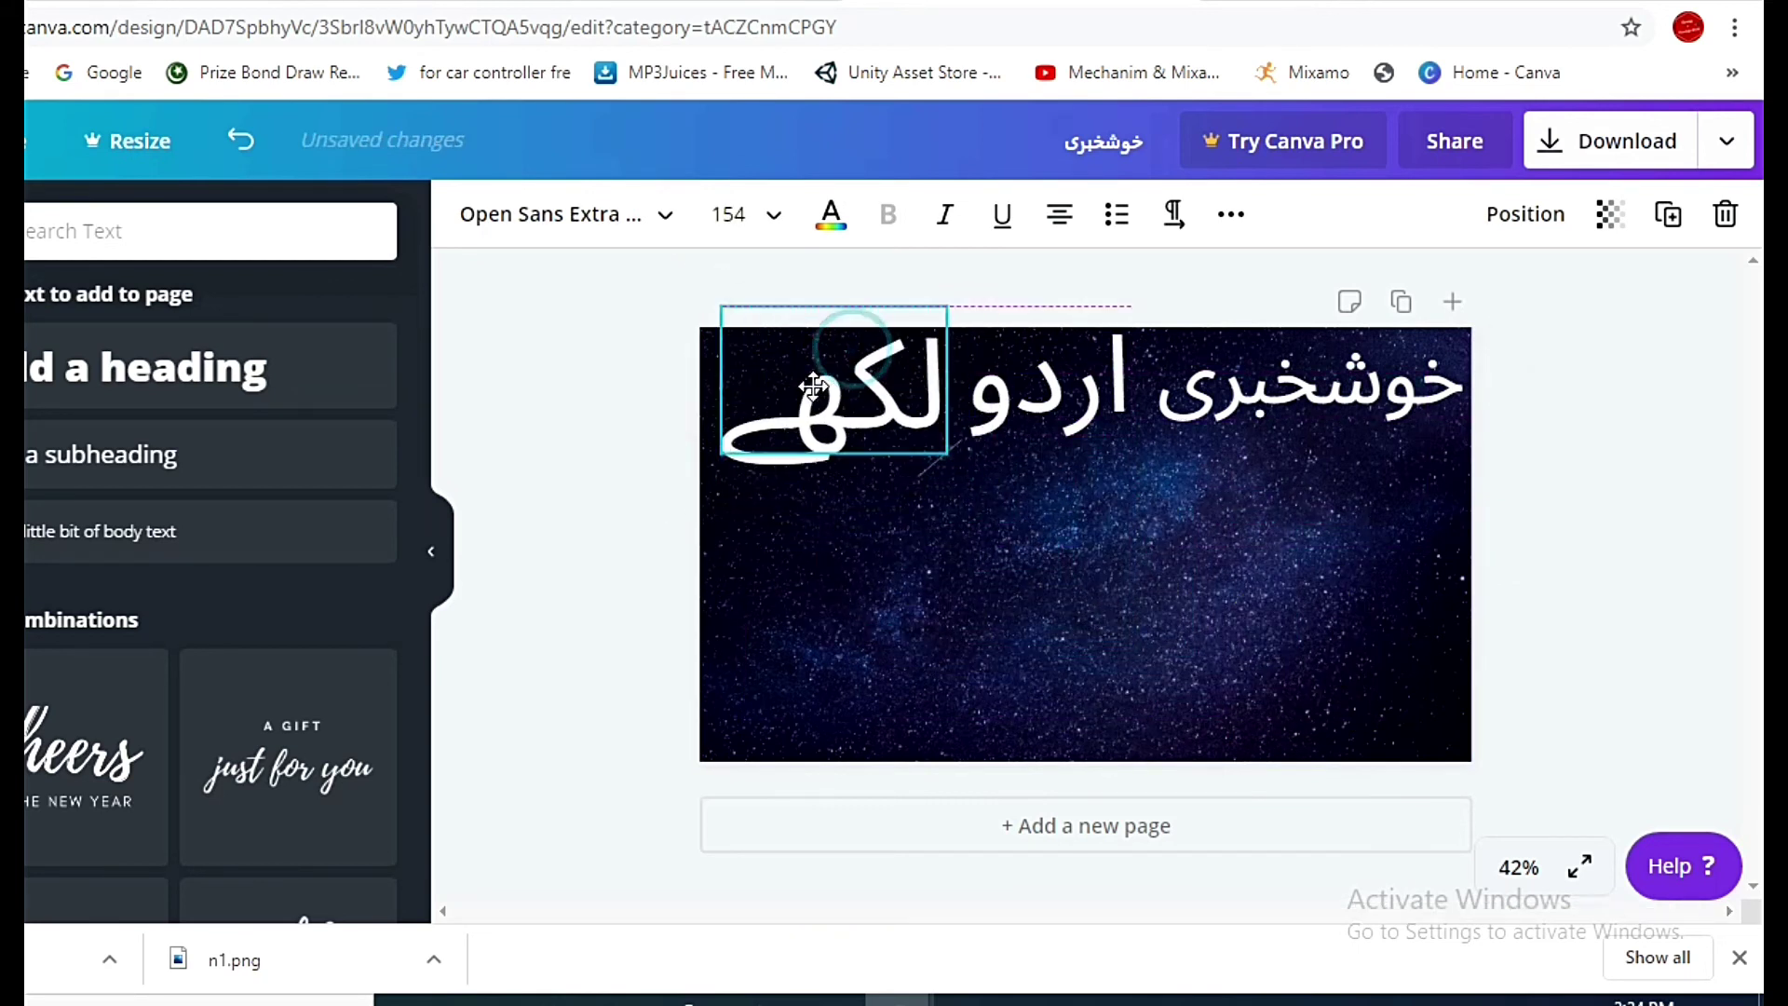
click(1070, 414)
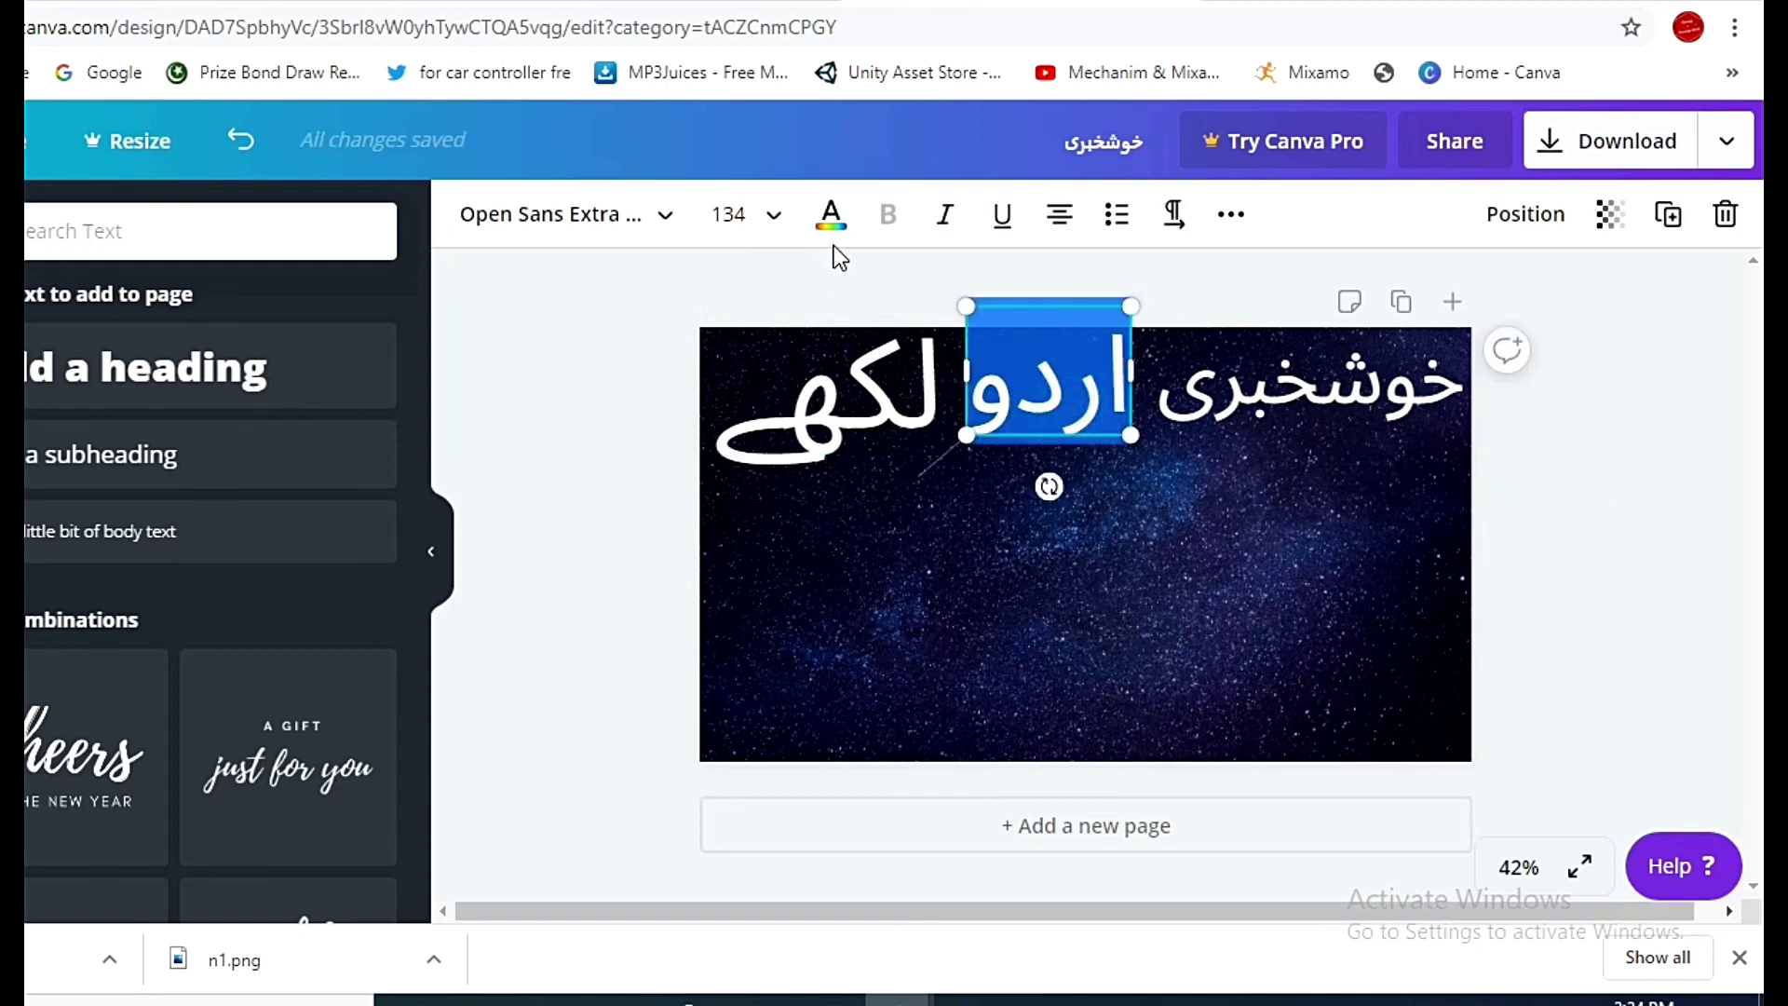
Step: Change the text colour of the middle word اردو to the yellow swatch
click(831, 216)
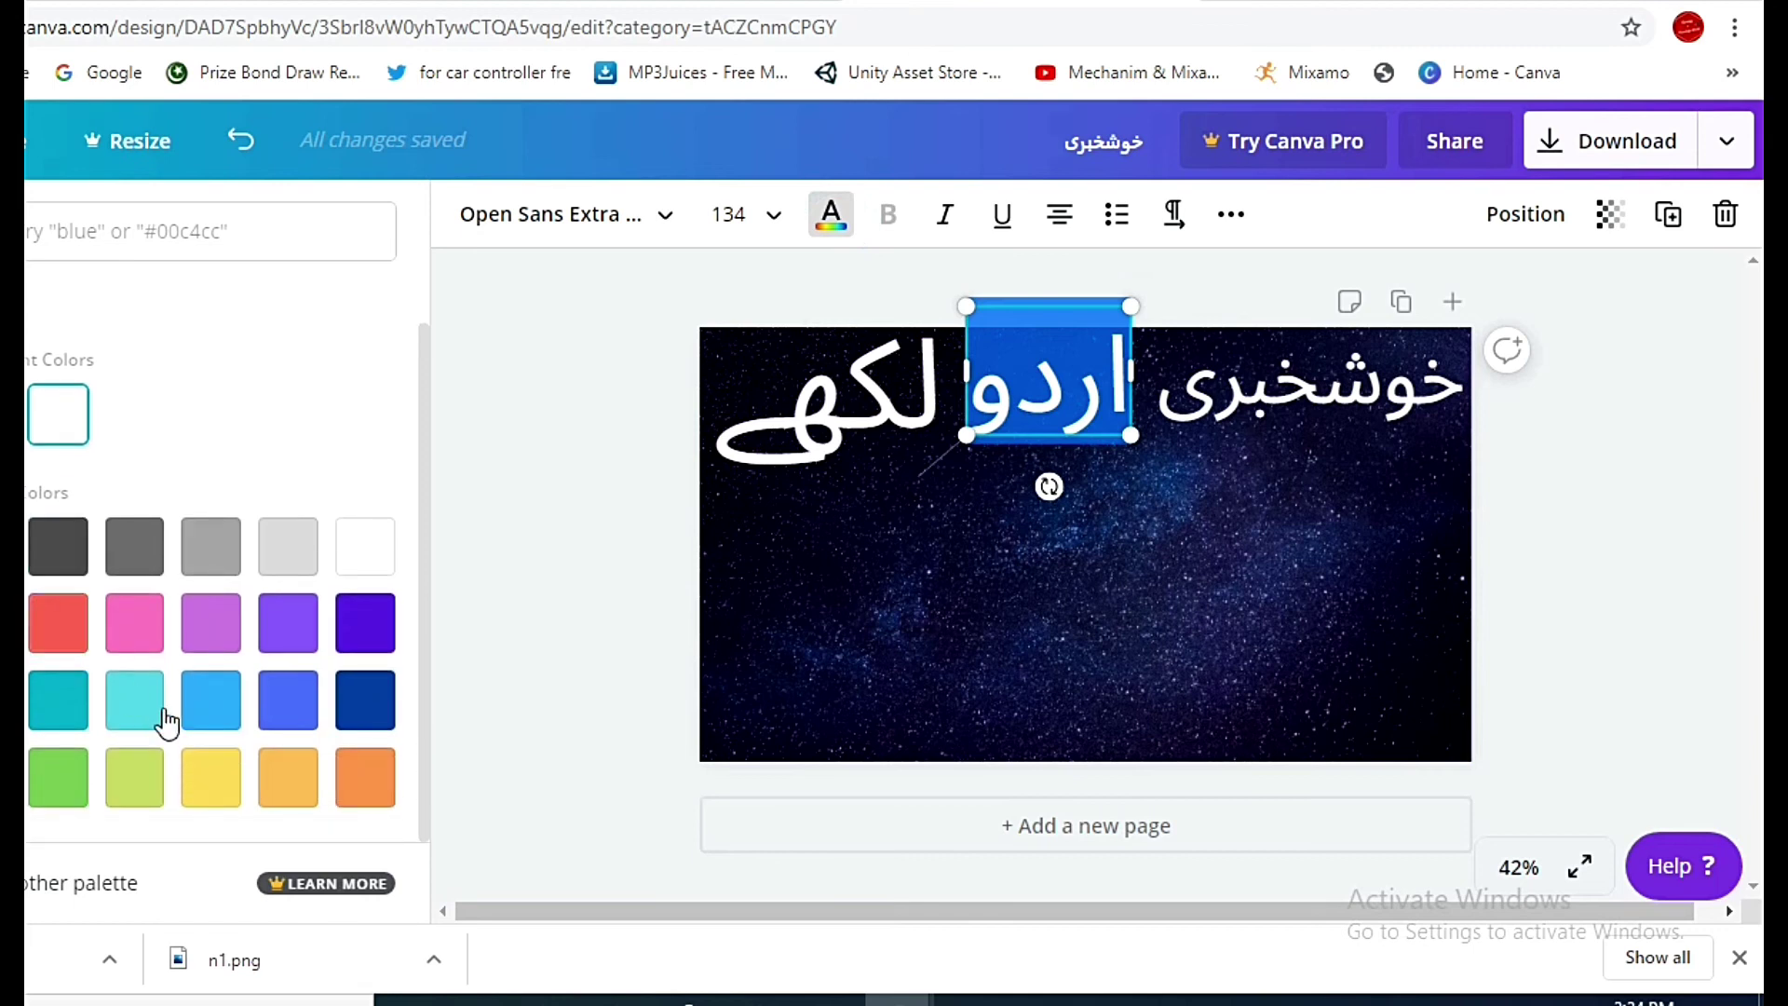
click(210, 777)
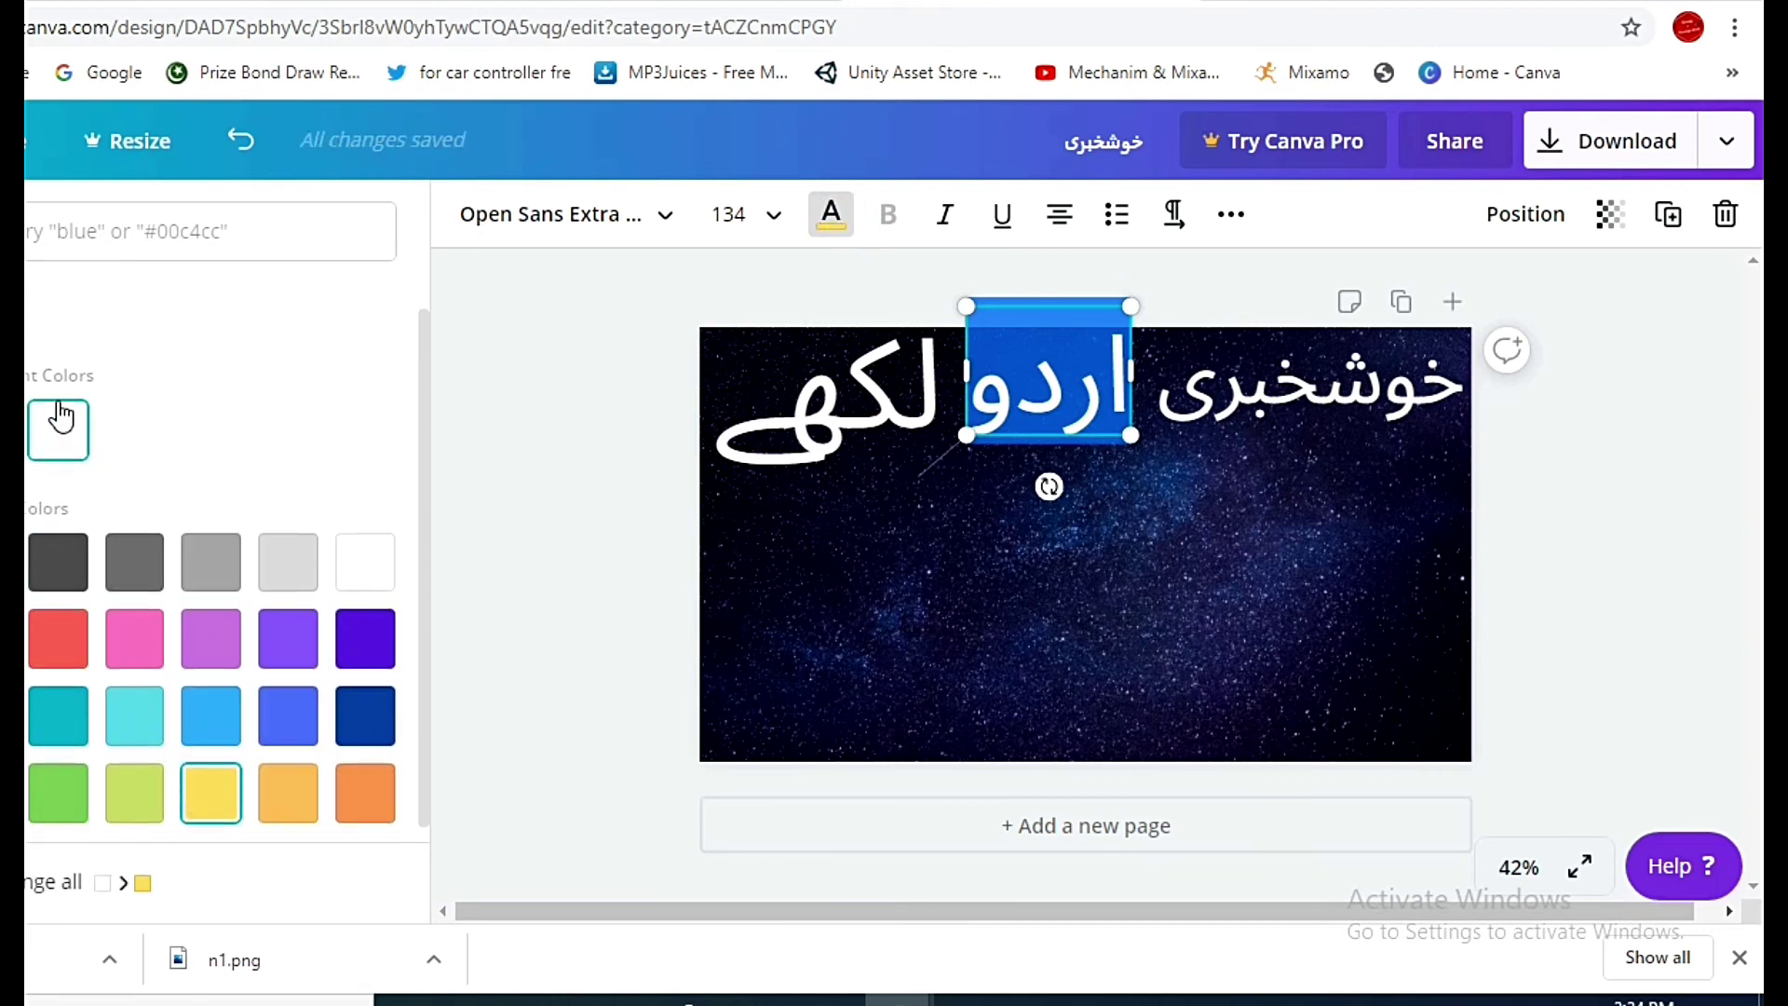
click(58, 498)
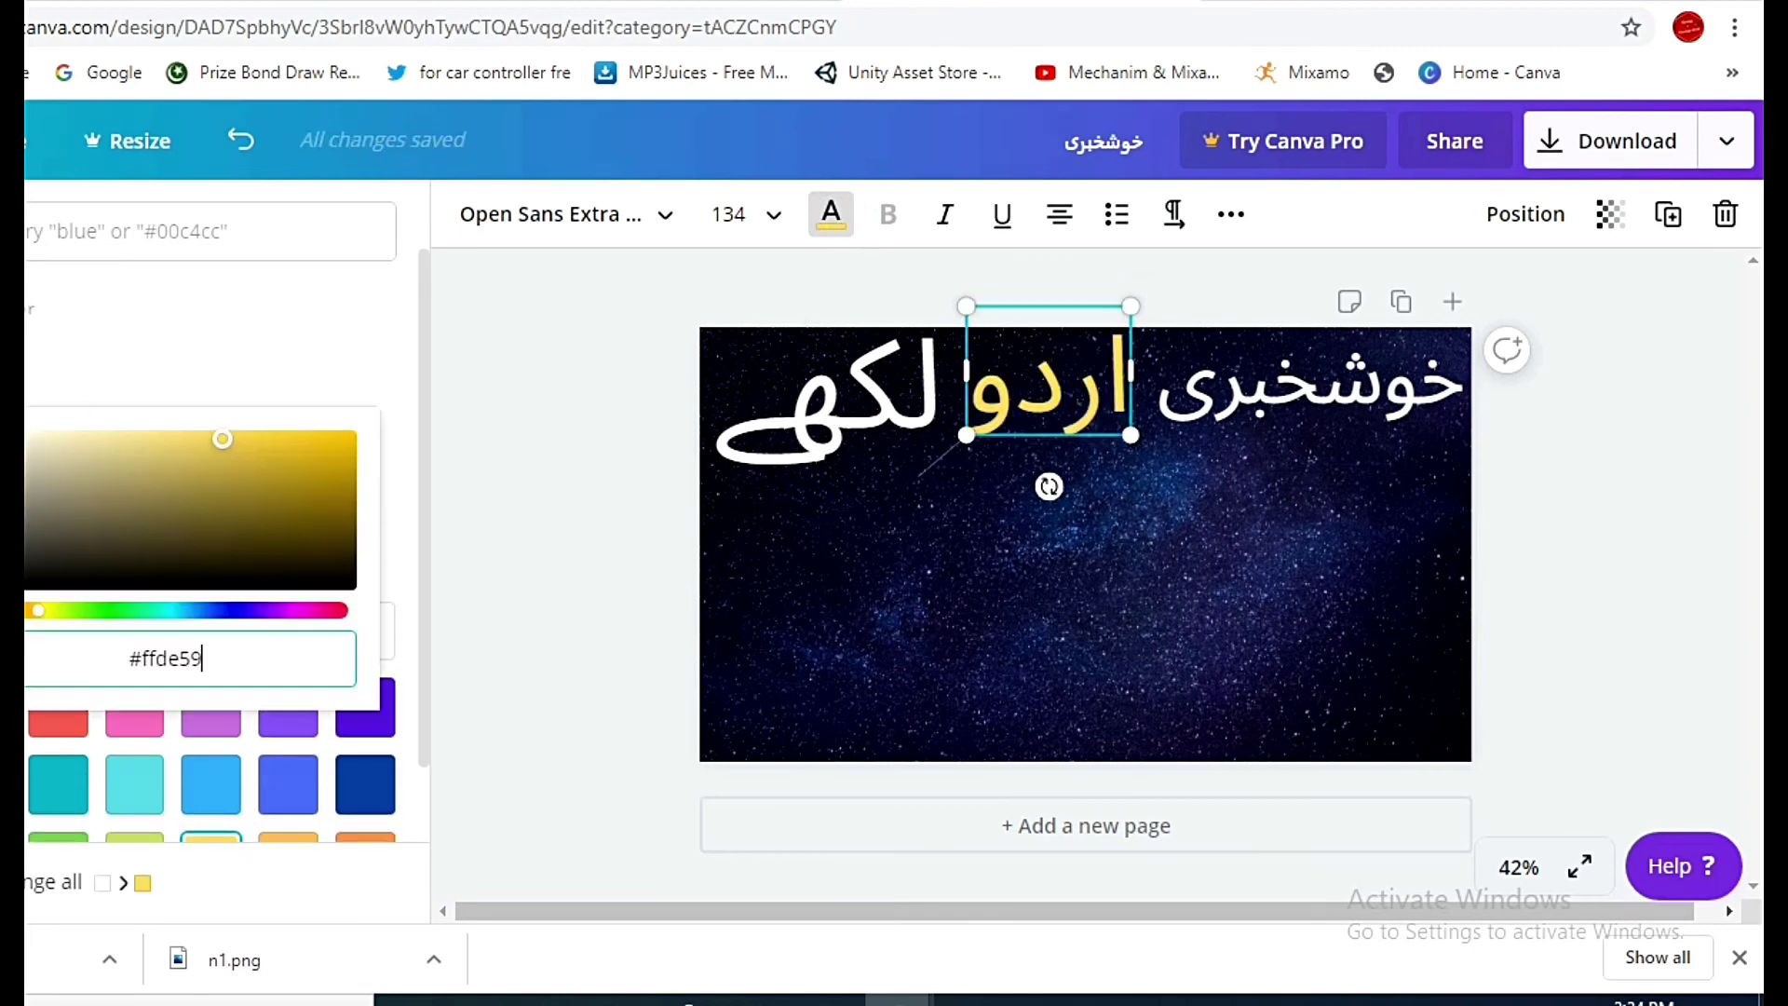
click(566, 485)
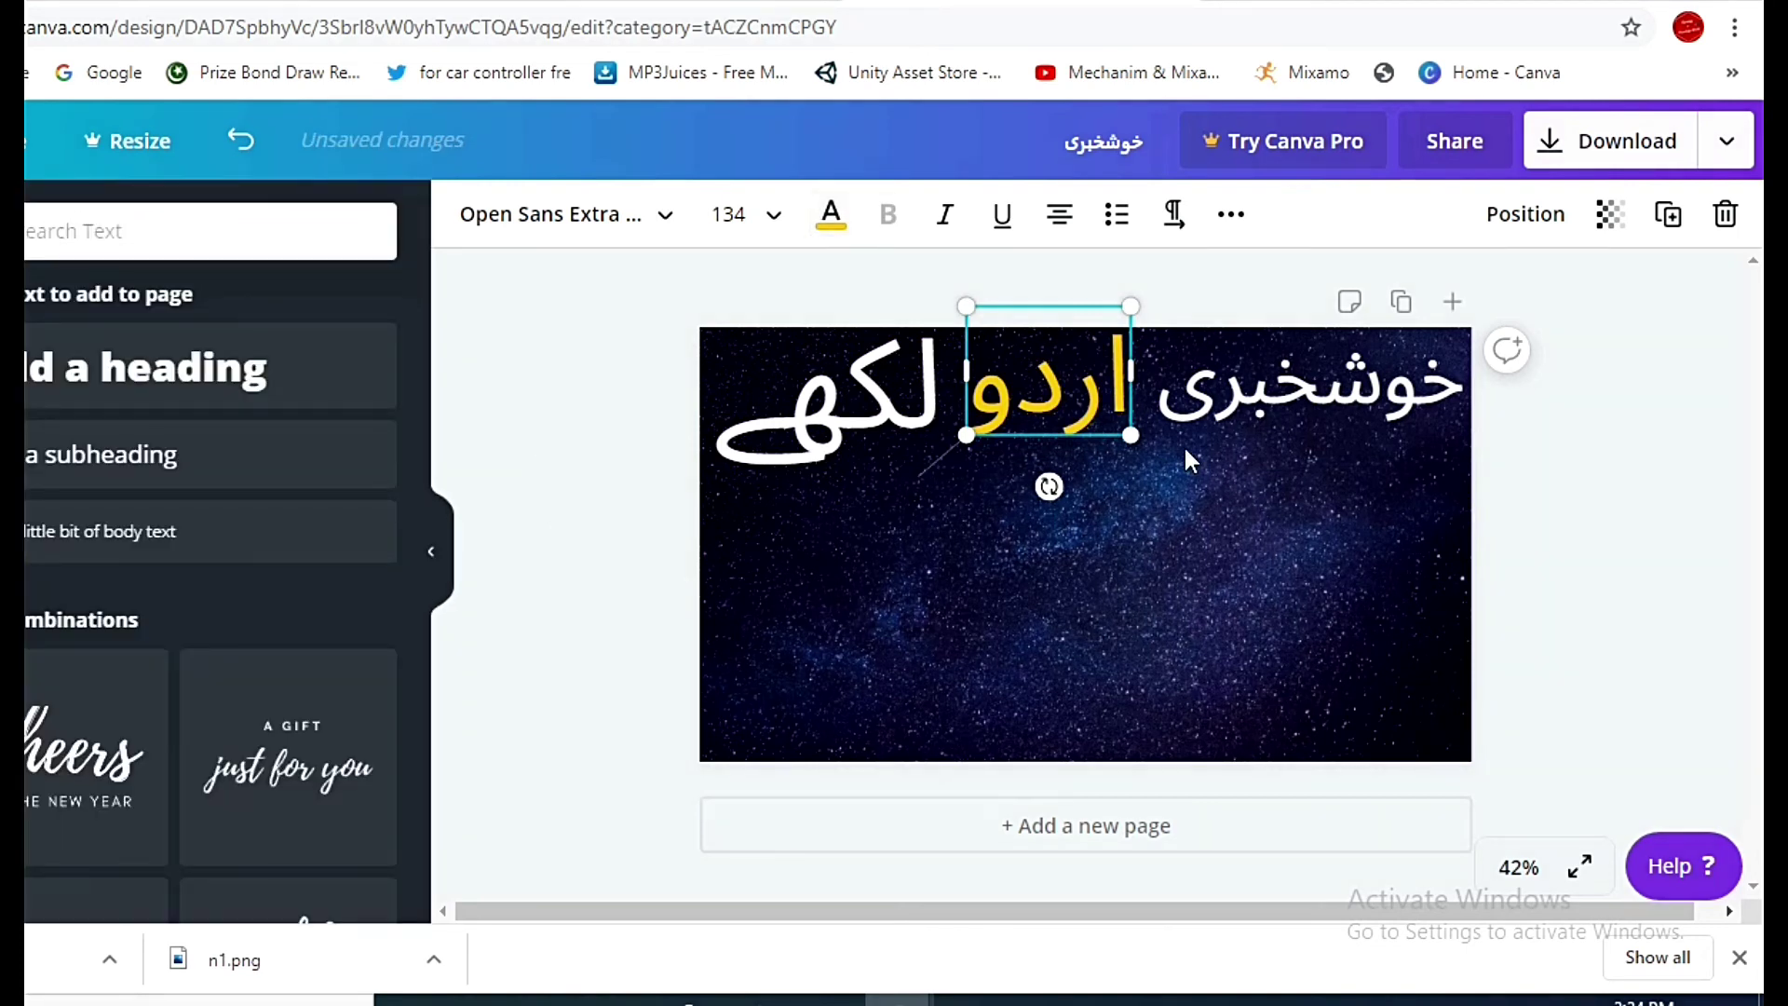
click(1369, 499)
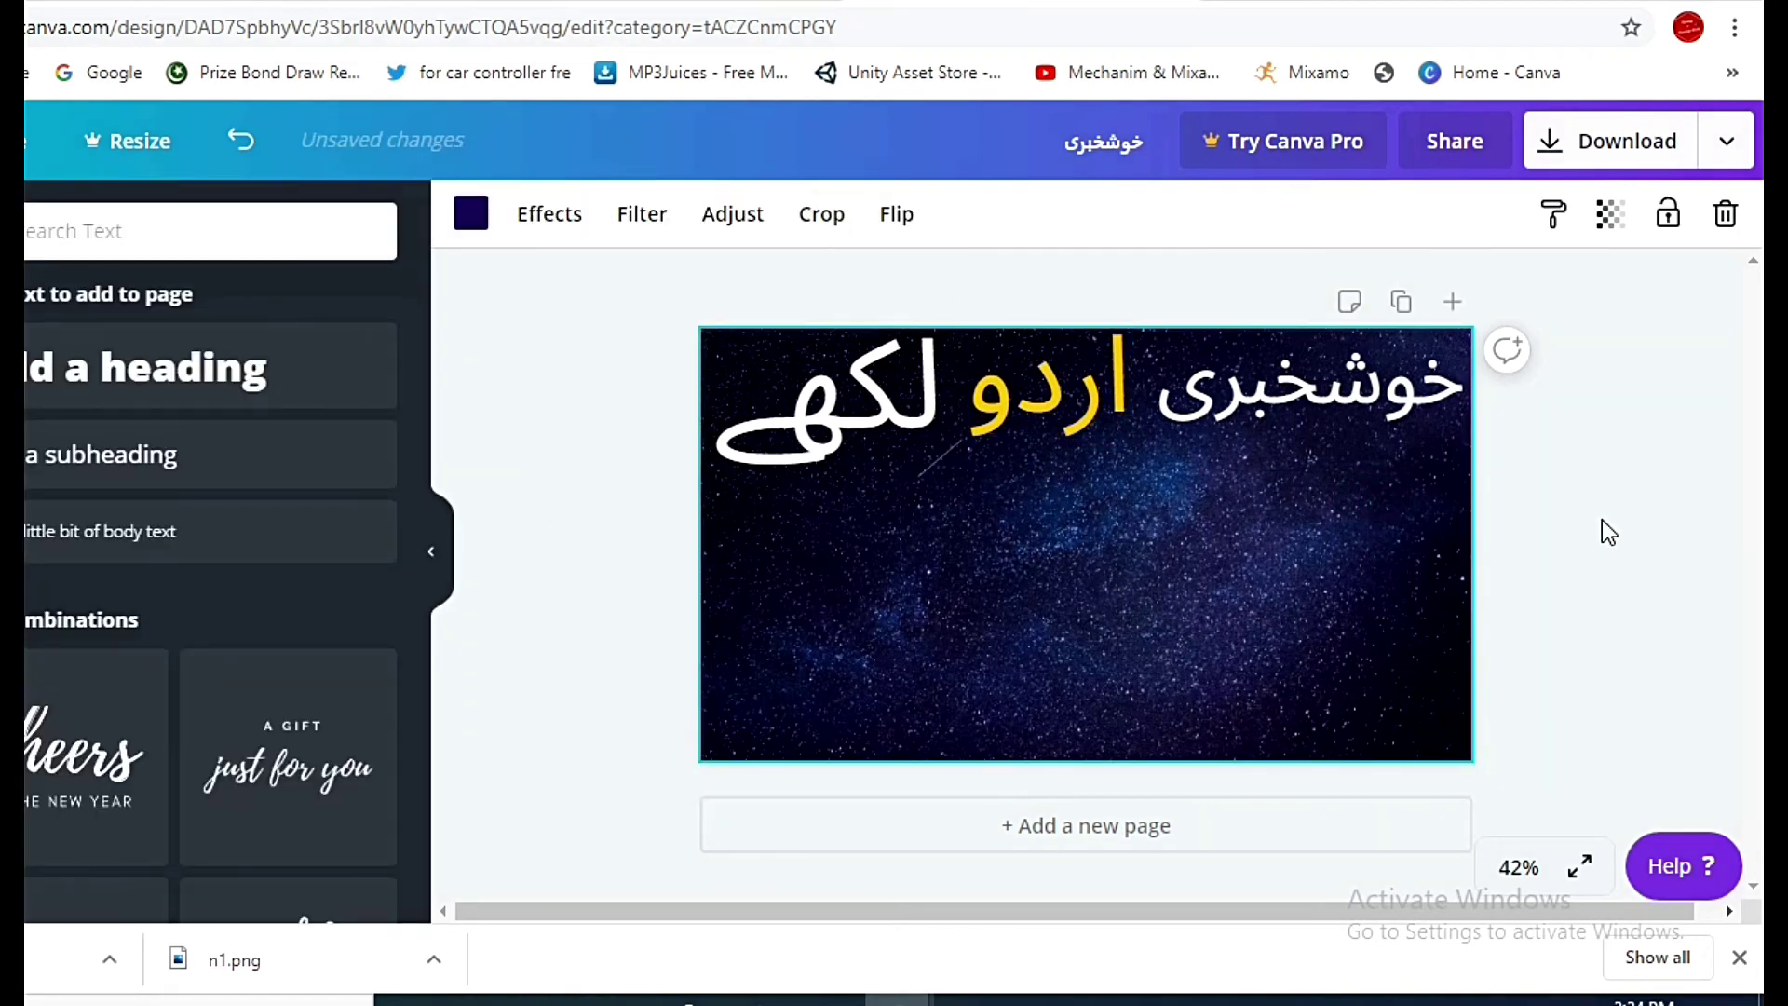